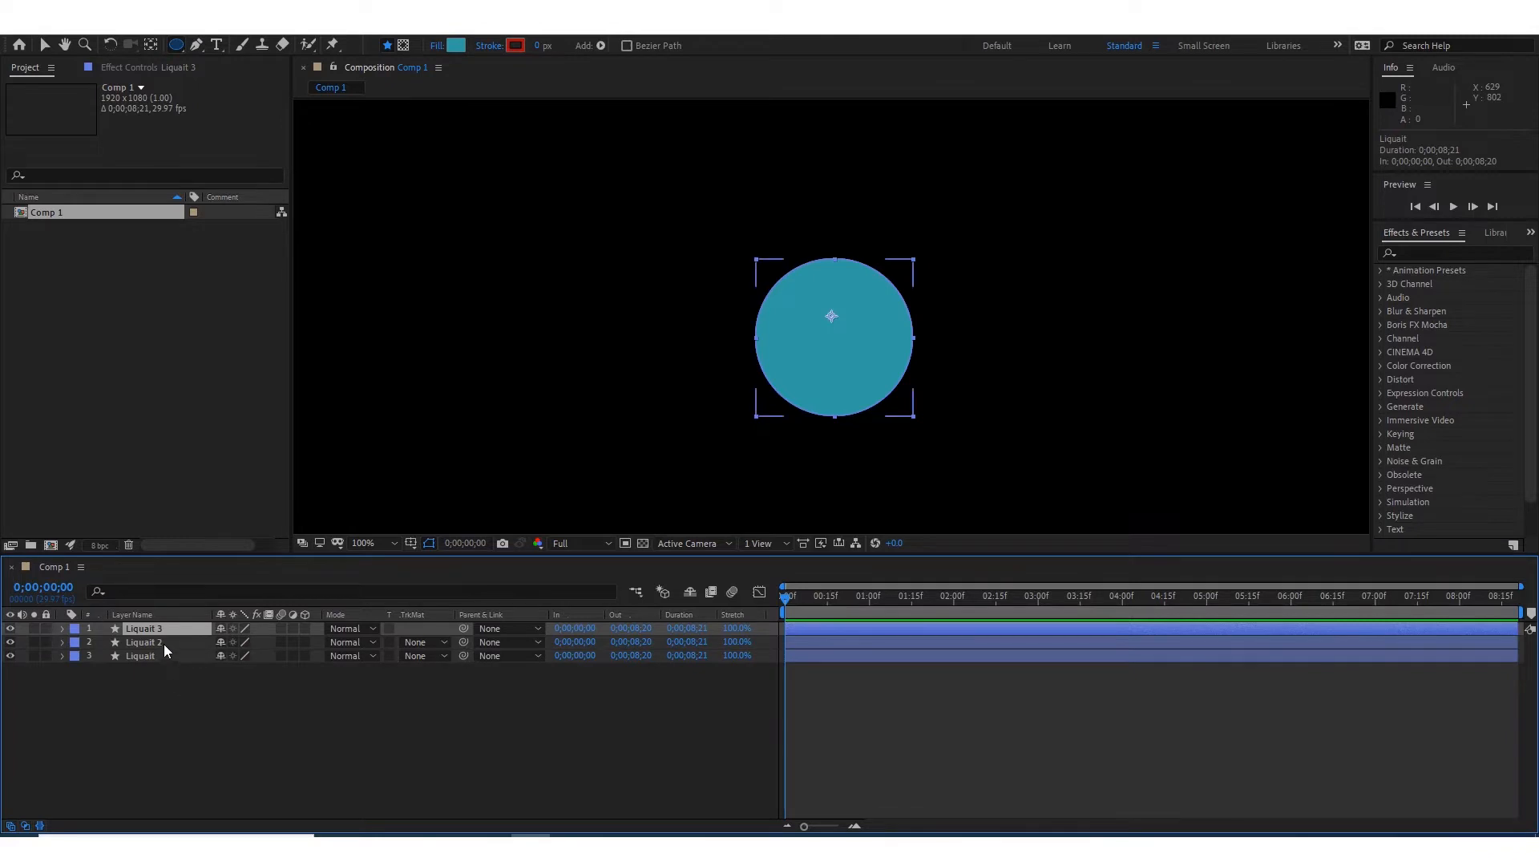
Activate the Selection tool with the Liquait layer selected.
{"action": "left_click", "coordinate": [162, 644]}
{"action": "left_click", "coordinate": [155, 657]}
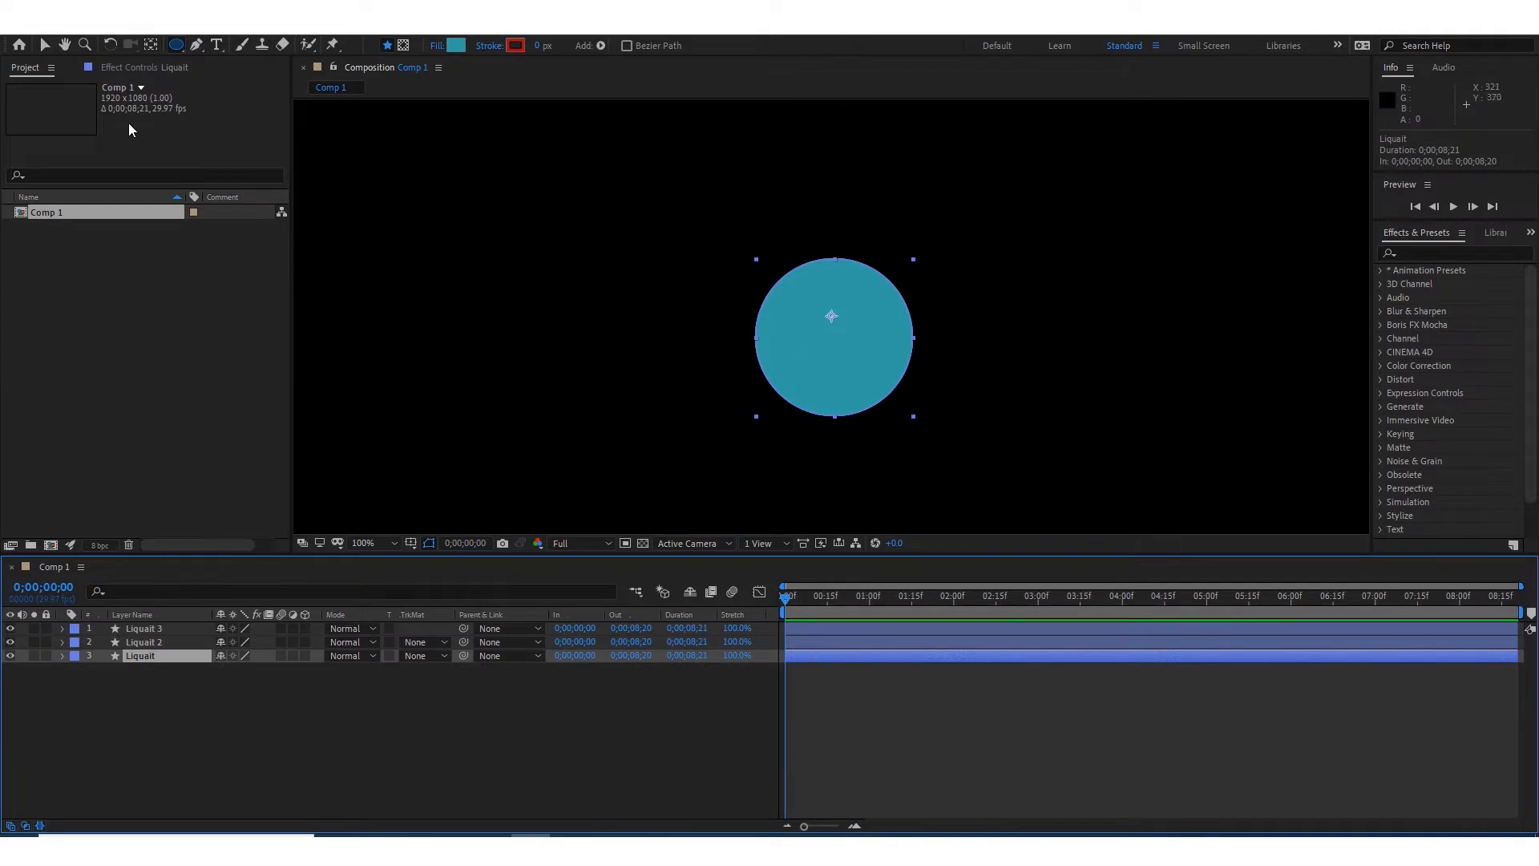
{"action": "left_click", "coordinate": [46, 48]}
{"action": "left_click_drag", "start_coordinate": [60, 729], "coordinate": [154, 630]}
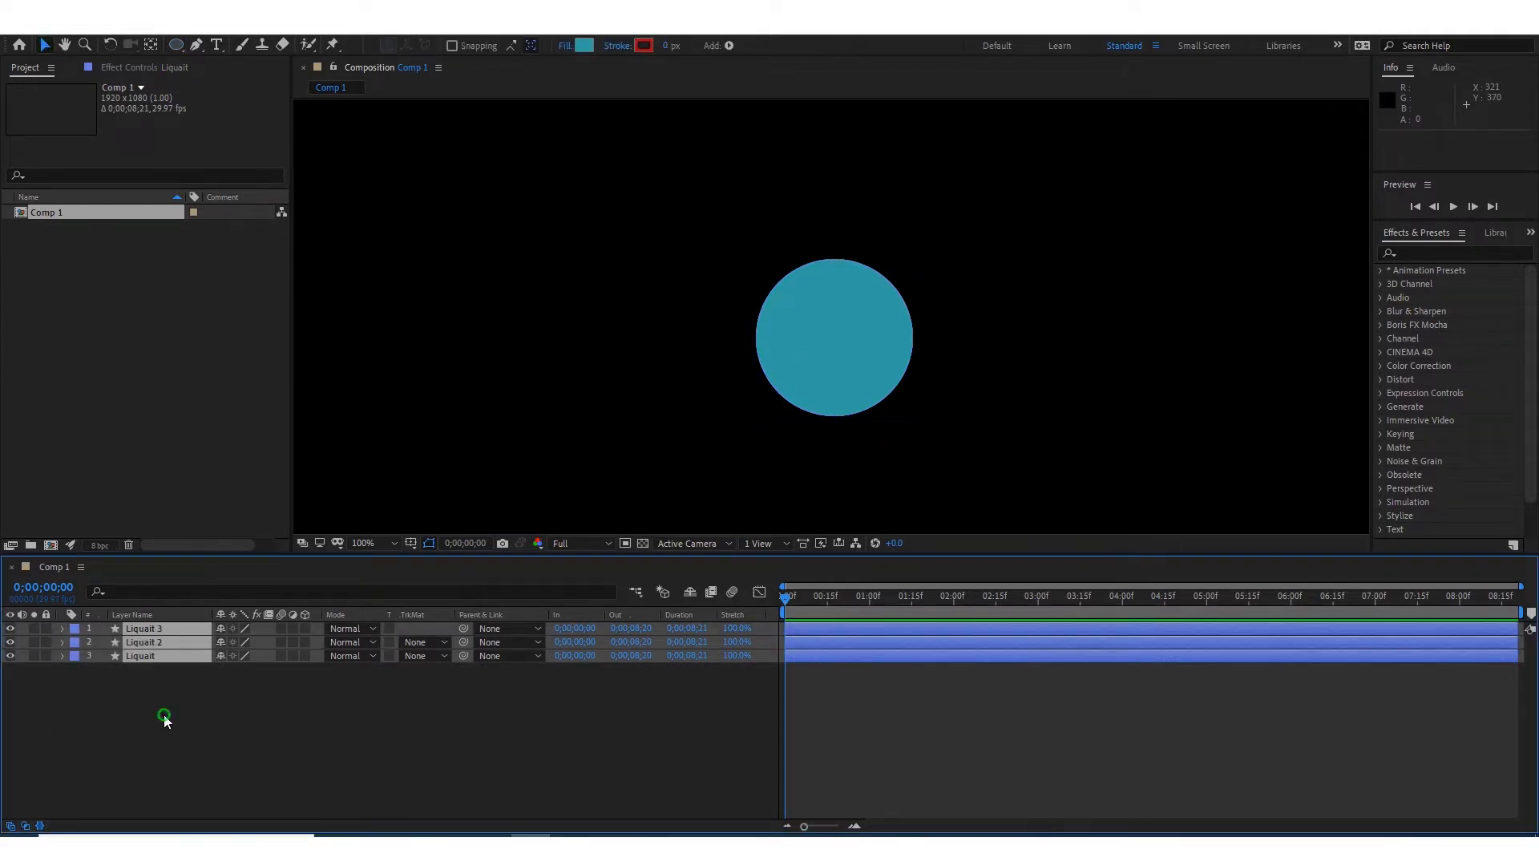
{"action": "left_click", "coordinate": [165, 718]}
{"action": "left_click", "coordinate": [179, 630]}
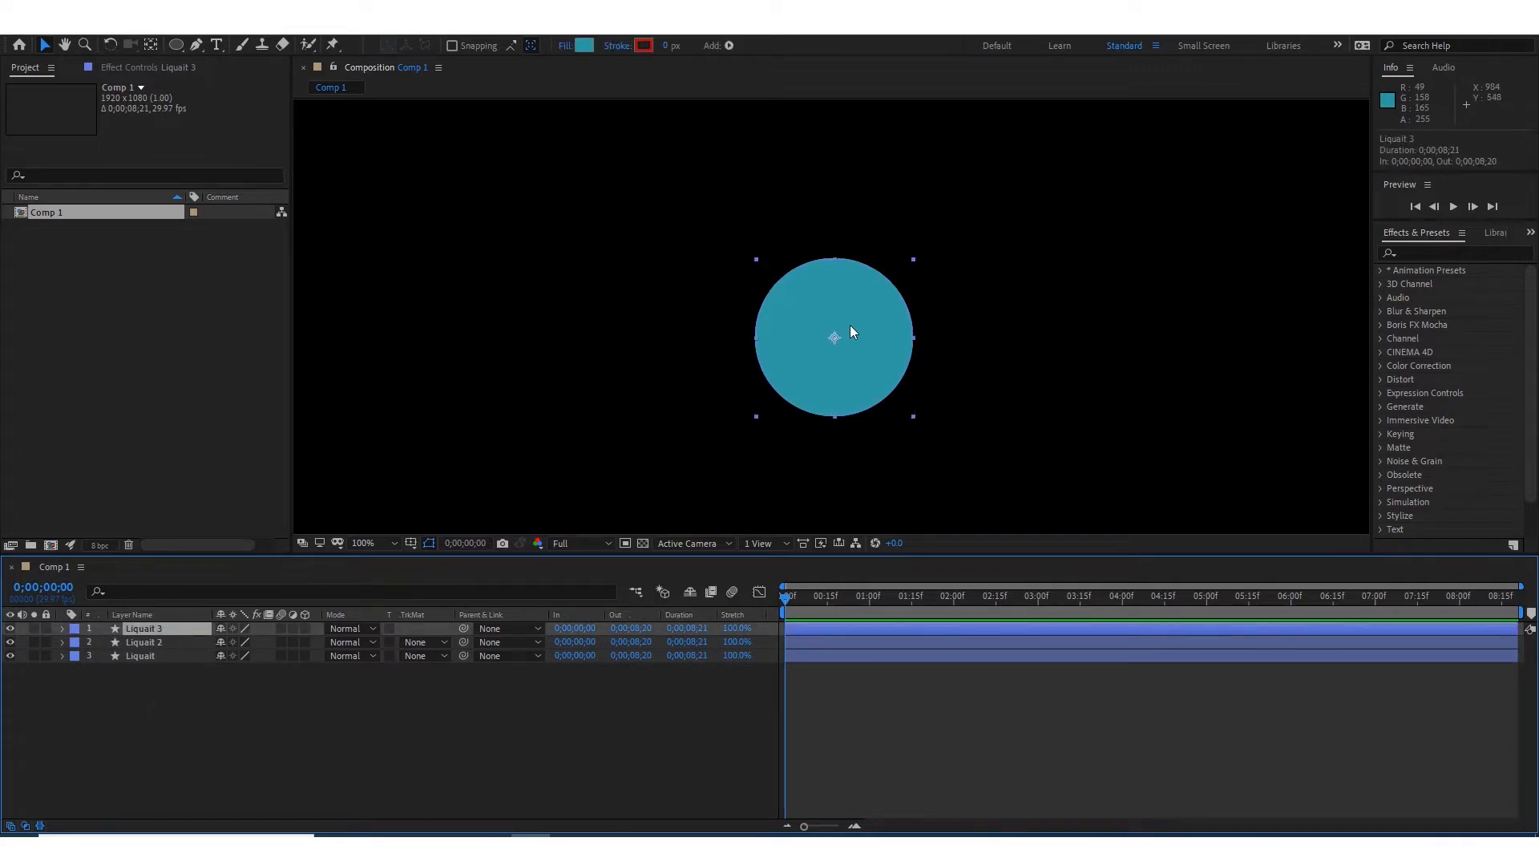
{"action": "left_click_drag", "start_coordinate": [850, 332], "coordinate": [1093, 360]}
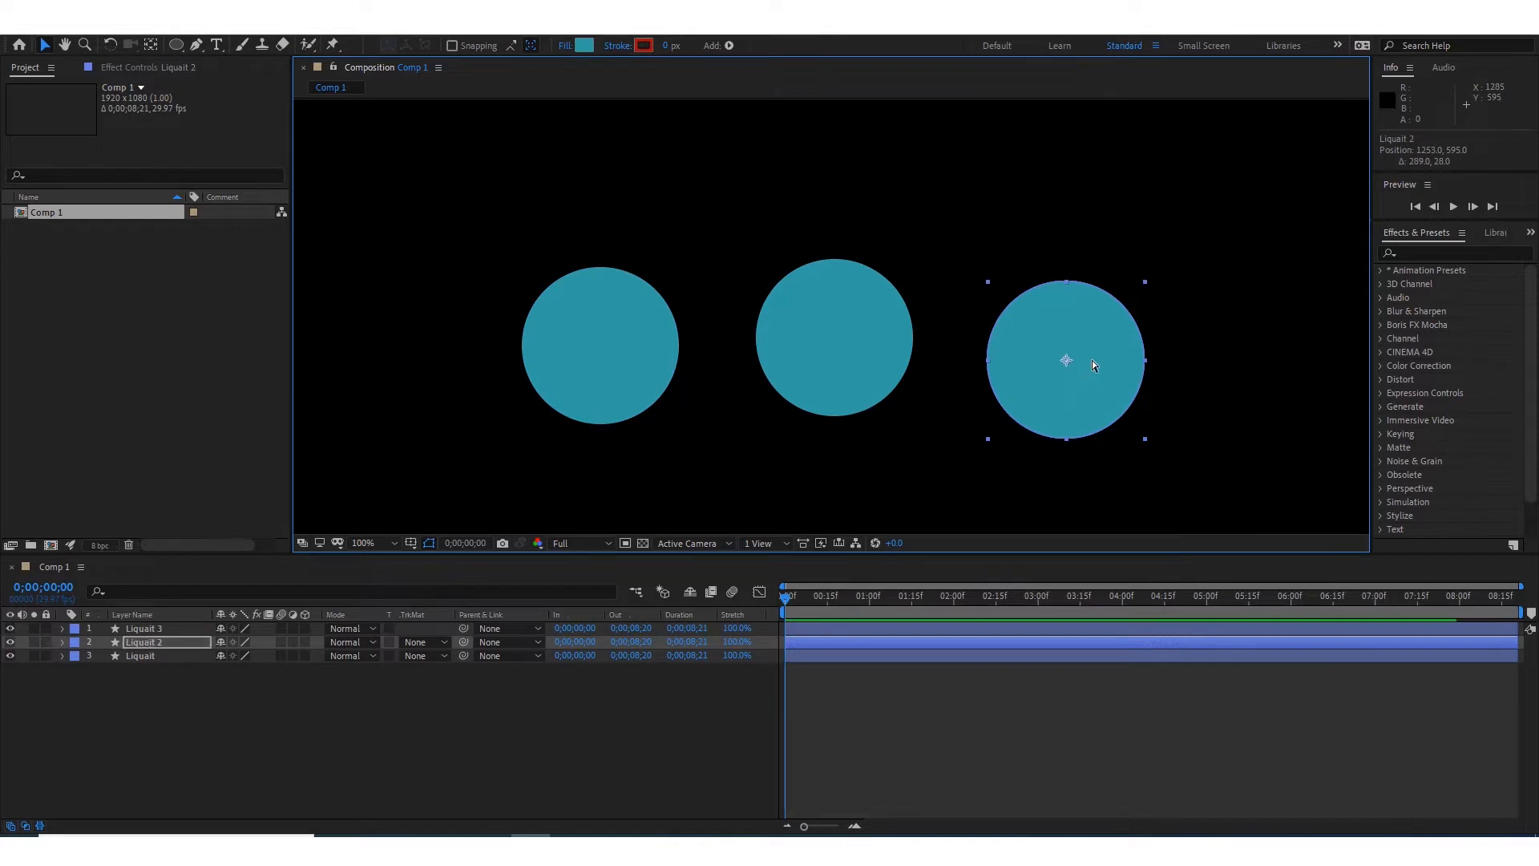
{"action": "key", "text": "ctrl+z"}
{"action": "key", "text": "ctrl+z"}
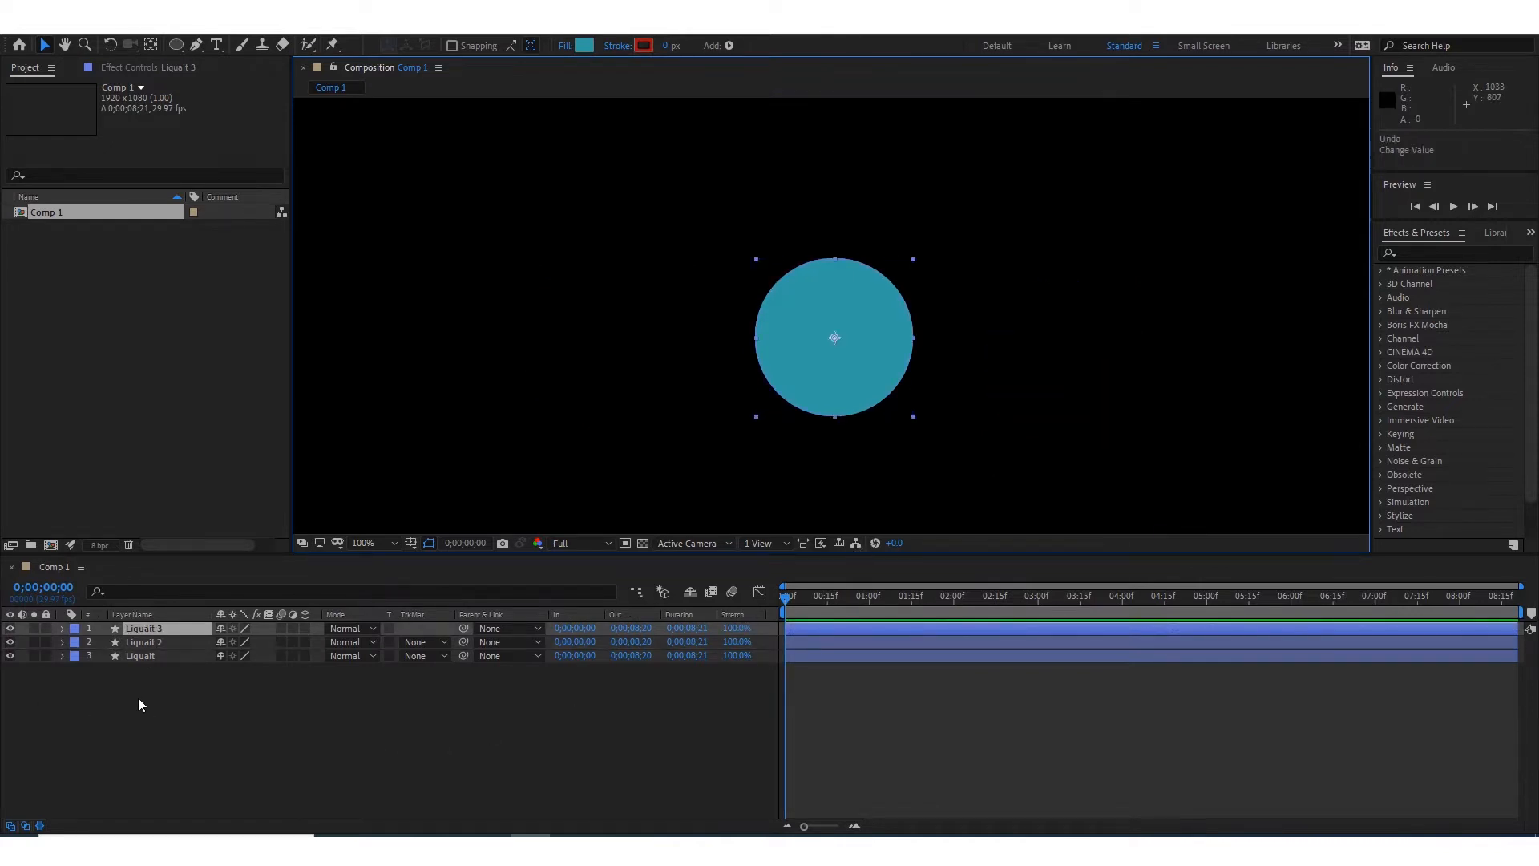
Add Position keyframes to all three Liquait layers at 0;00;00;00.
{"action": "left_click_drag", "start_coordinate": [139, 668], "coordinate": [166, 623]}
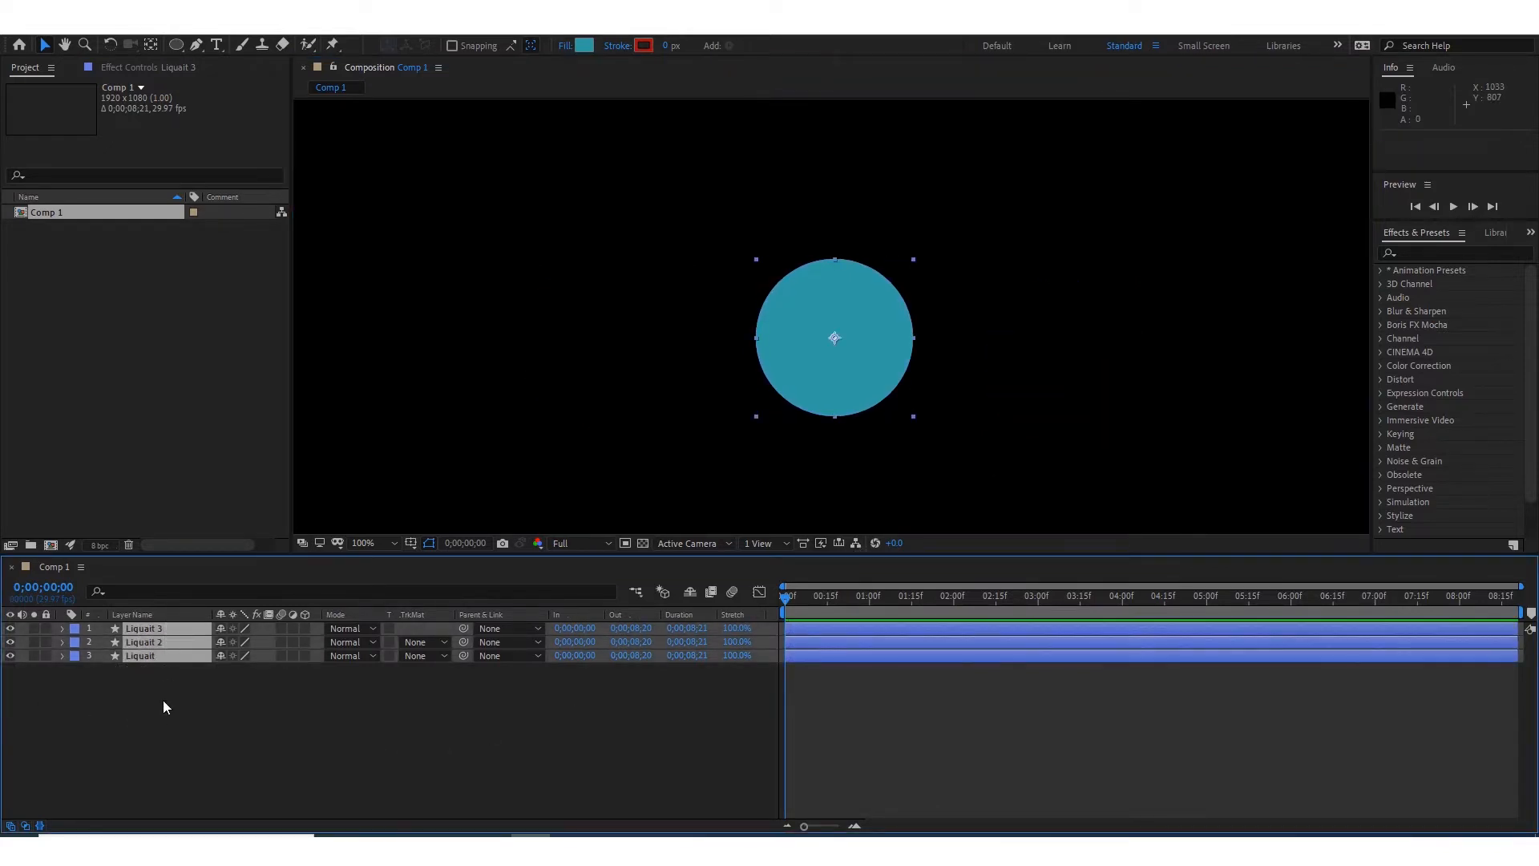
{"action": "key", "text": "p"}
{"action": "left_click", "coordinate": [107, 642]}
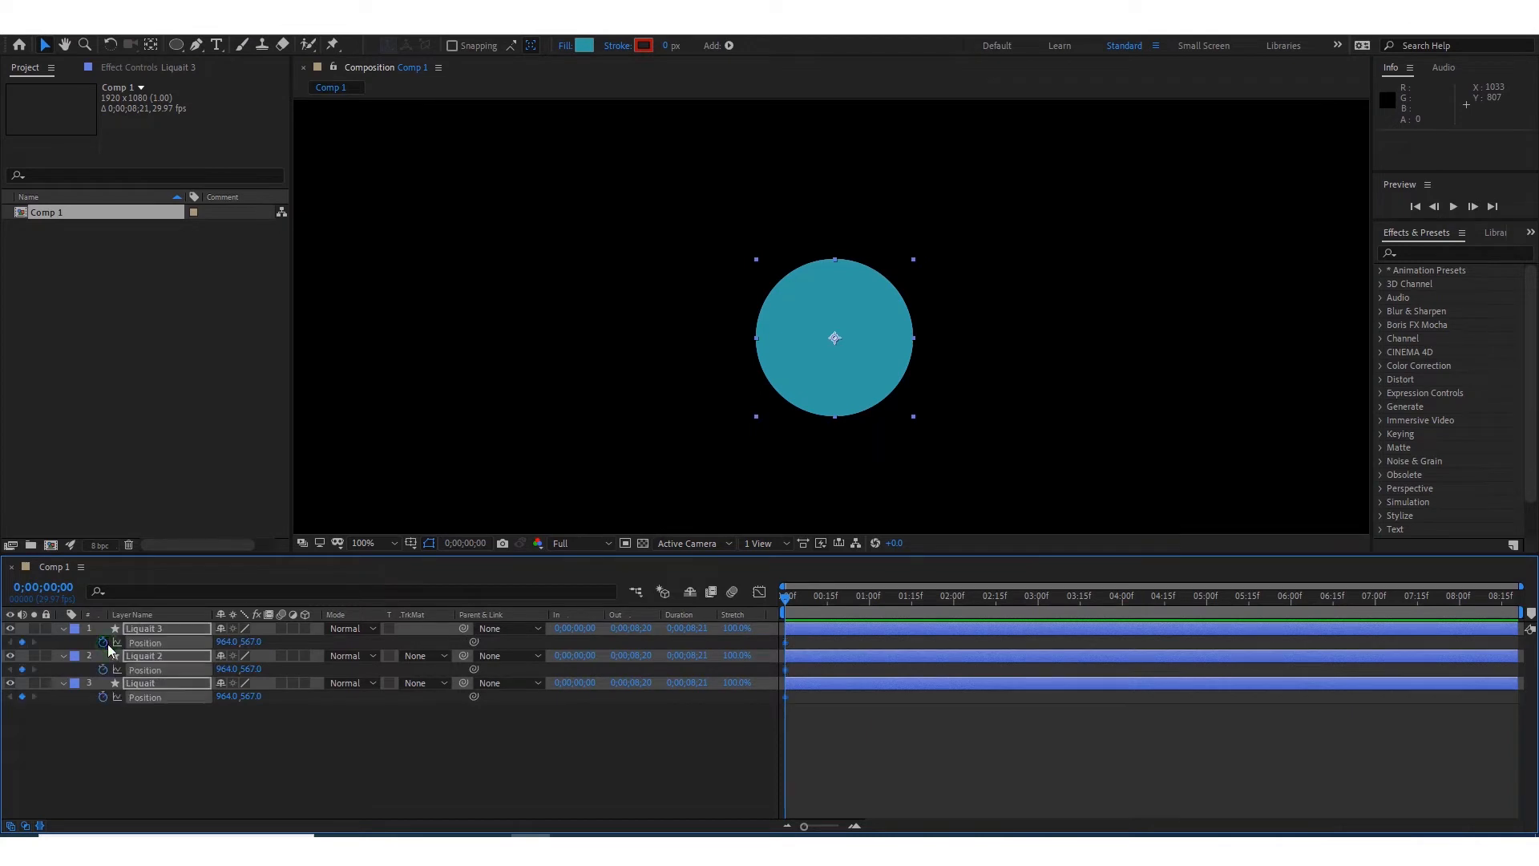
At 0;00;00;20, move the Liquait 3 circle left to about 654, 603 and the Liquait 2 circle right to about 1333, 614.
{"action": "key", "text": "shift+Page_Down"}
{"action": "key", "text": "shift+Page_Down"}
{"action": "left_click", "coordinate": [843, 758]}
{"action": "left_click_drag", "start_coordinate": [807, 379], "coordinate": [556, 408]}
{"action": "left_click_drag", "start_coordinate": [809, 377], "coordinate": [1110, 403]}
{"action": "scroll", "coordinate": [864, 383], "scroll_direction": "down", "scroll_amount": 2}
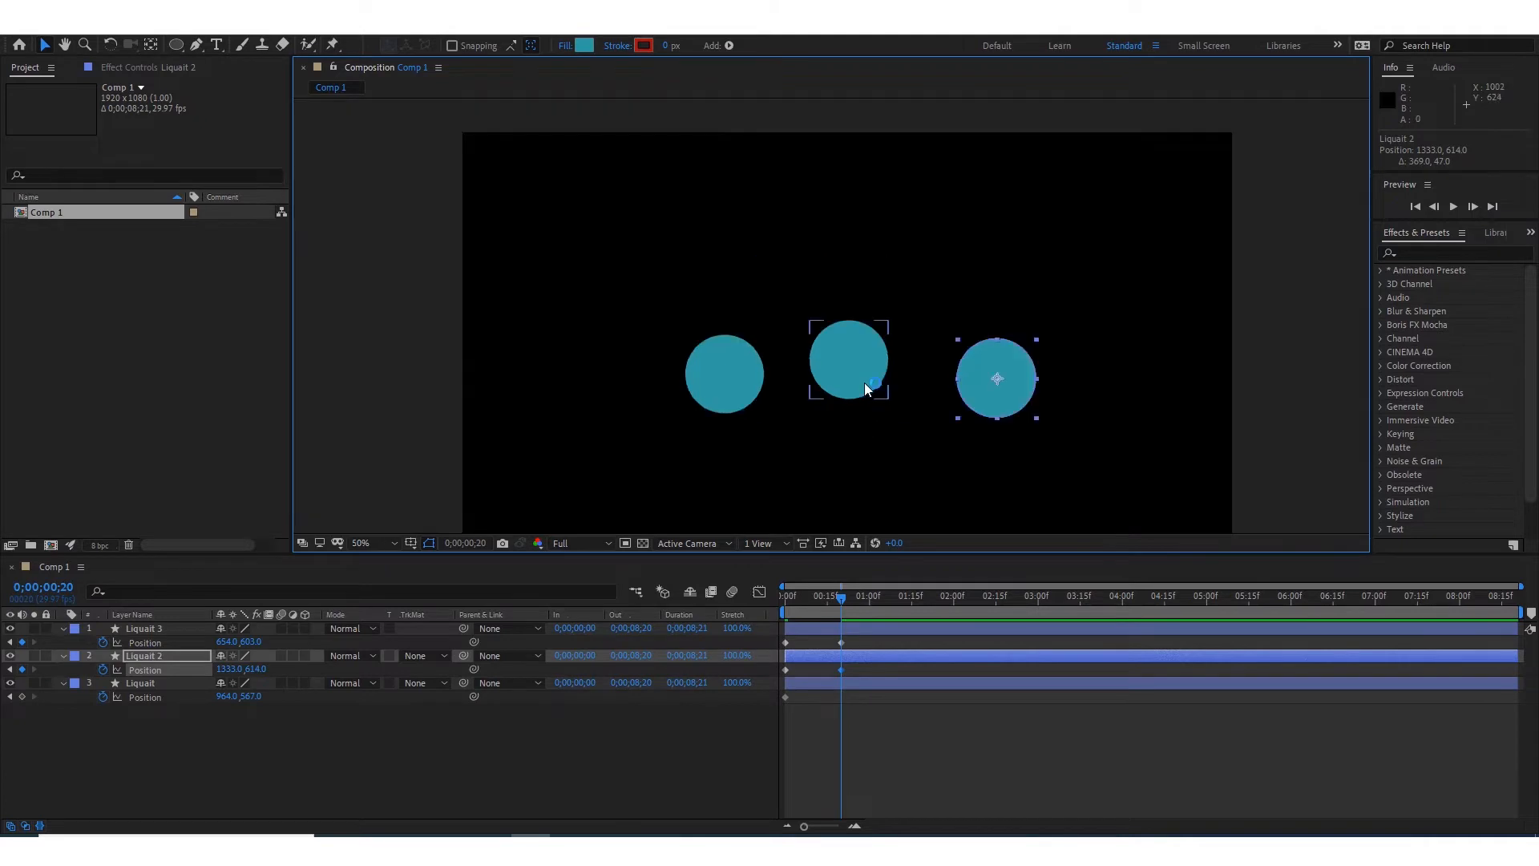
Move the Liquait circle down to about 978, 875 and shift the Liquait 3 circle to about 638, 587.
{"action": "left_click_drag", "start_coordinate": [865, 383], "coordinate": [872, 490]}
{"action": "scroll", "coordinate": [852, 329], "scroll_direction": "down", "scroll_amount": 2}
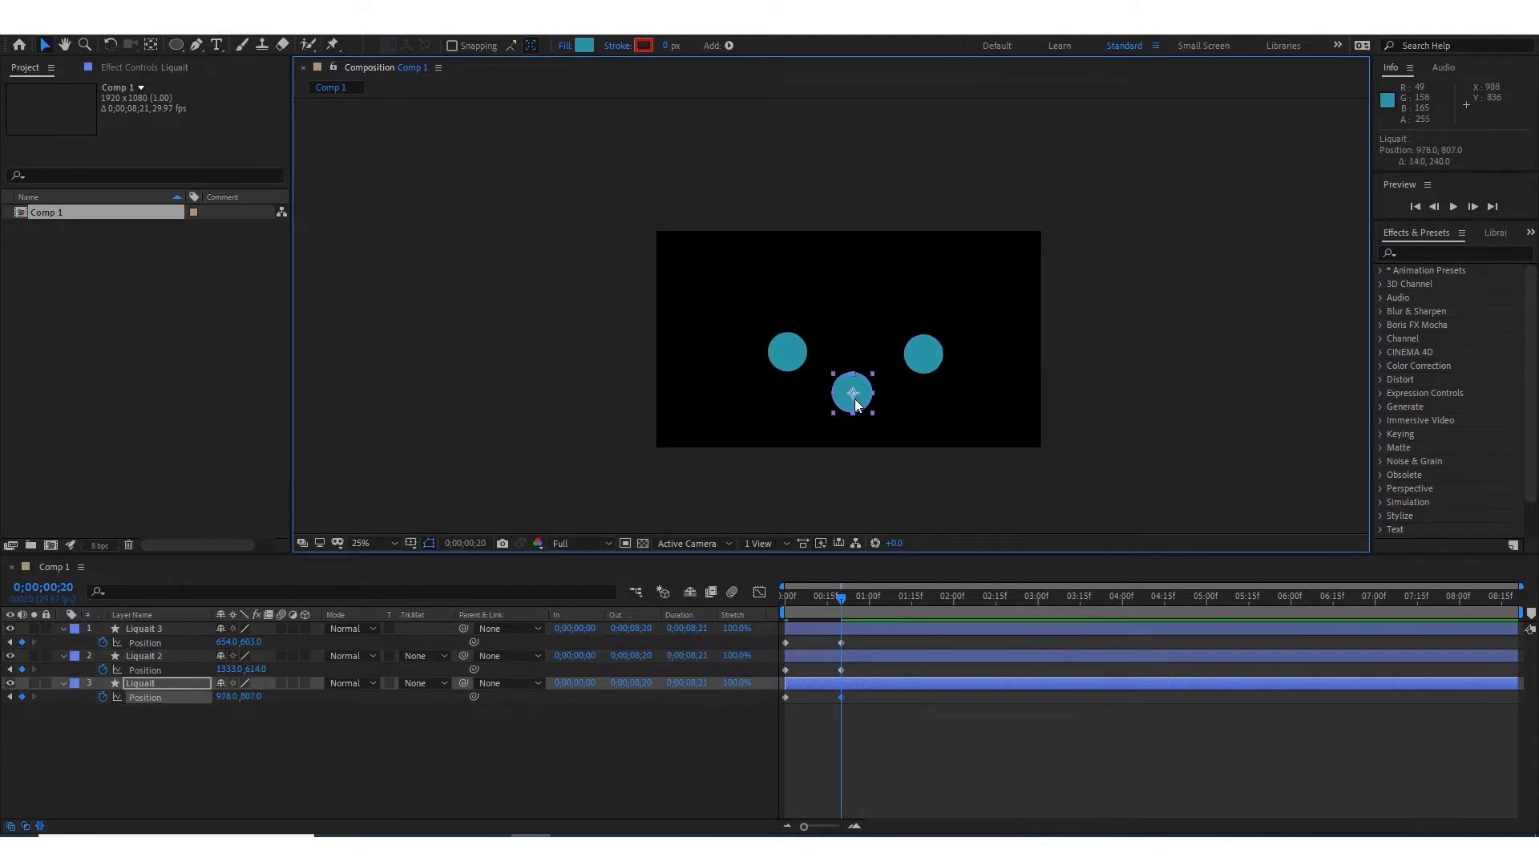
{"action": "left_click_drag", "start_coordinate": [855, 399], "coordinate": [856, 412]}
{"action": "left_click_drag", "start_coordinate": [788, 357], "coordinate": [784, 355]}
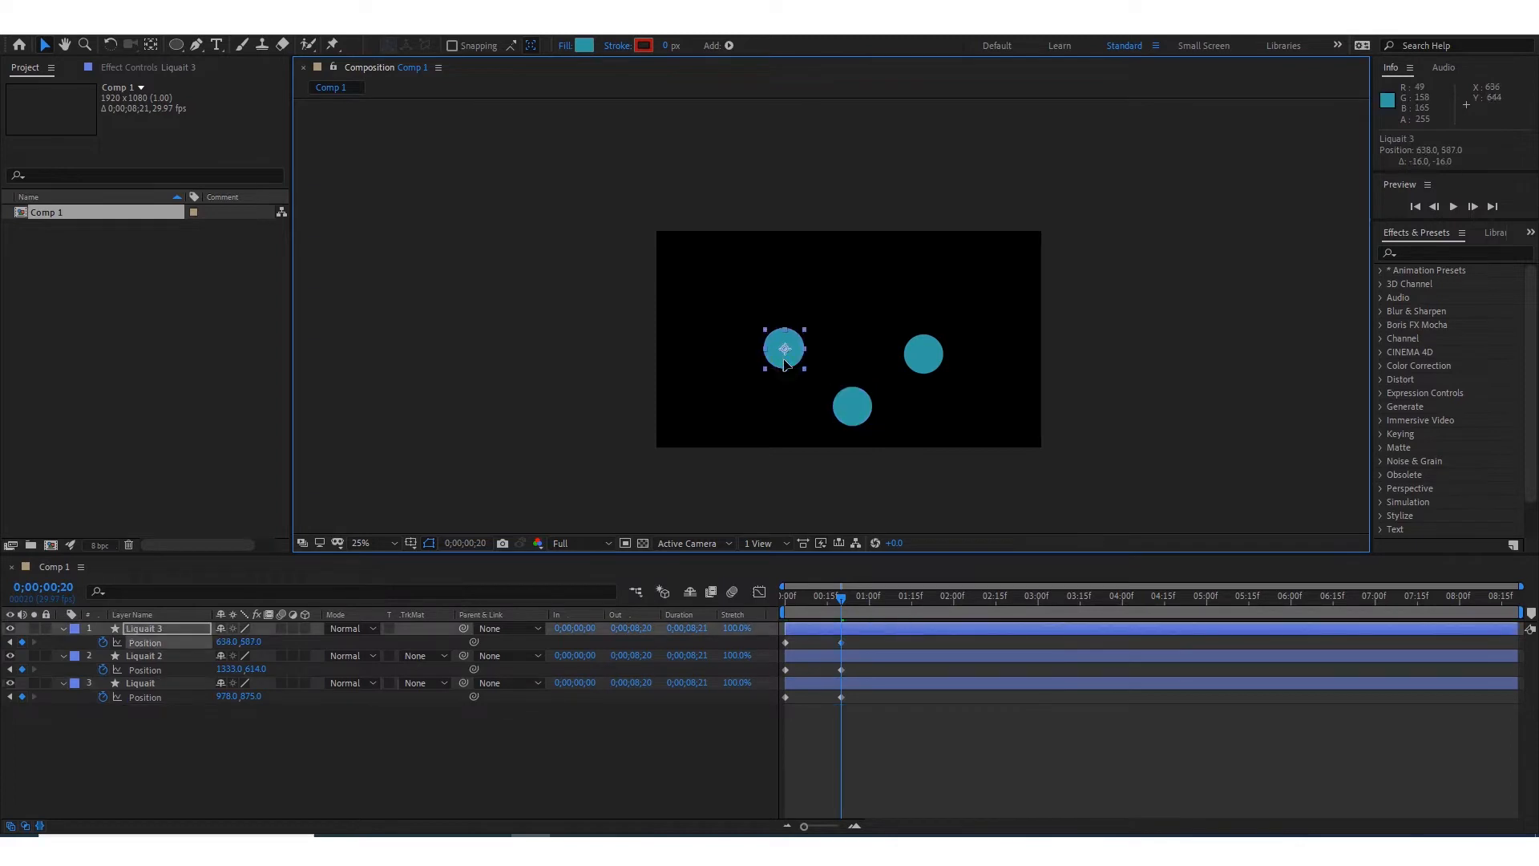
Play back the three circles' position animation from the start.
{"action": "left_click_drag", "start_coordinate": [851, 595], "coordinate": [785, 612]}
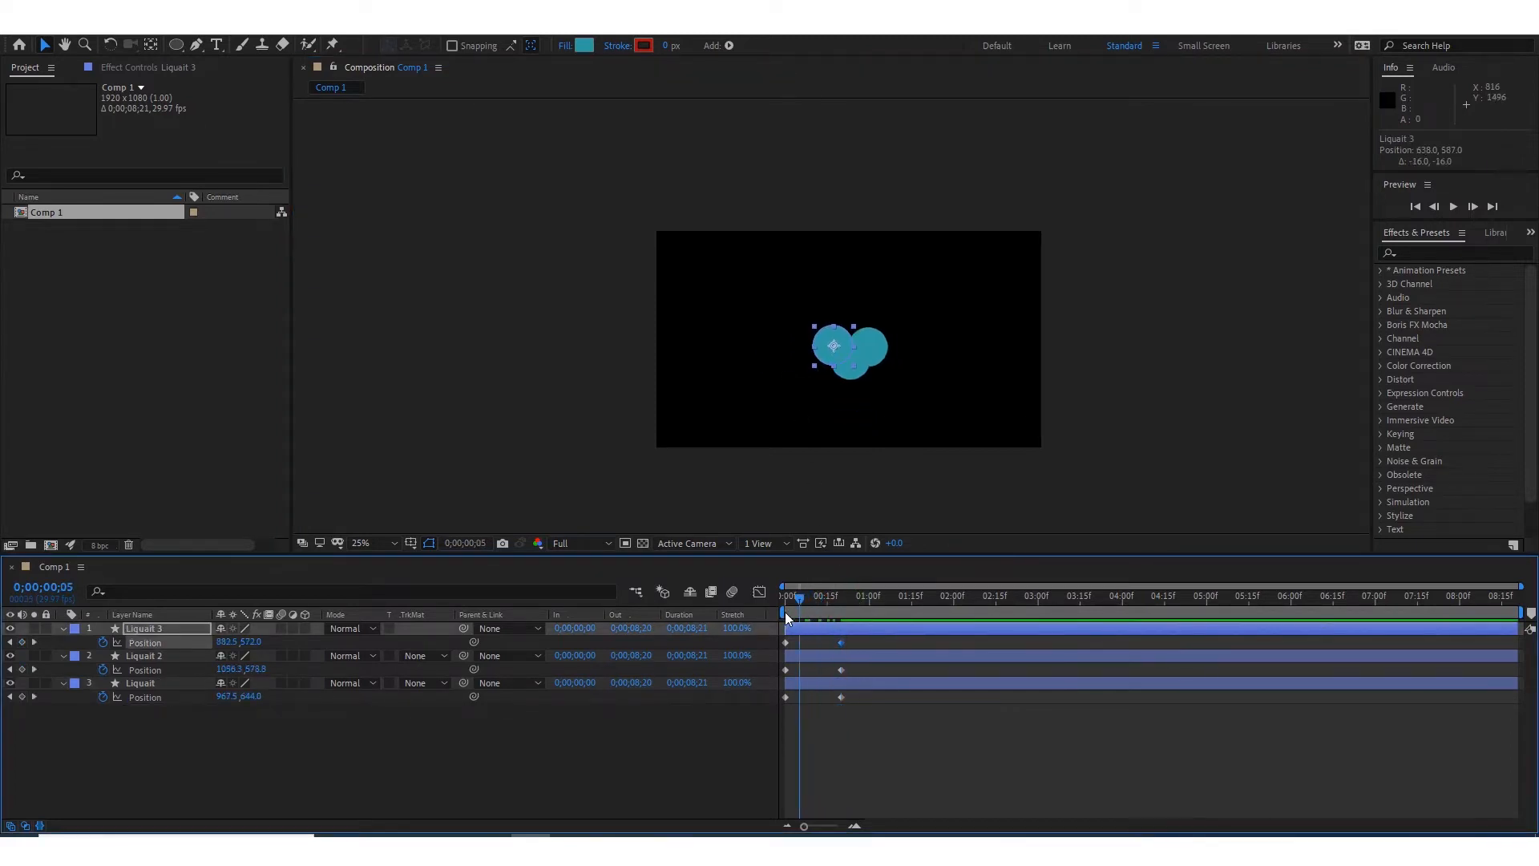
{"action": "key", "text": "space"}
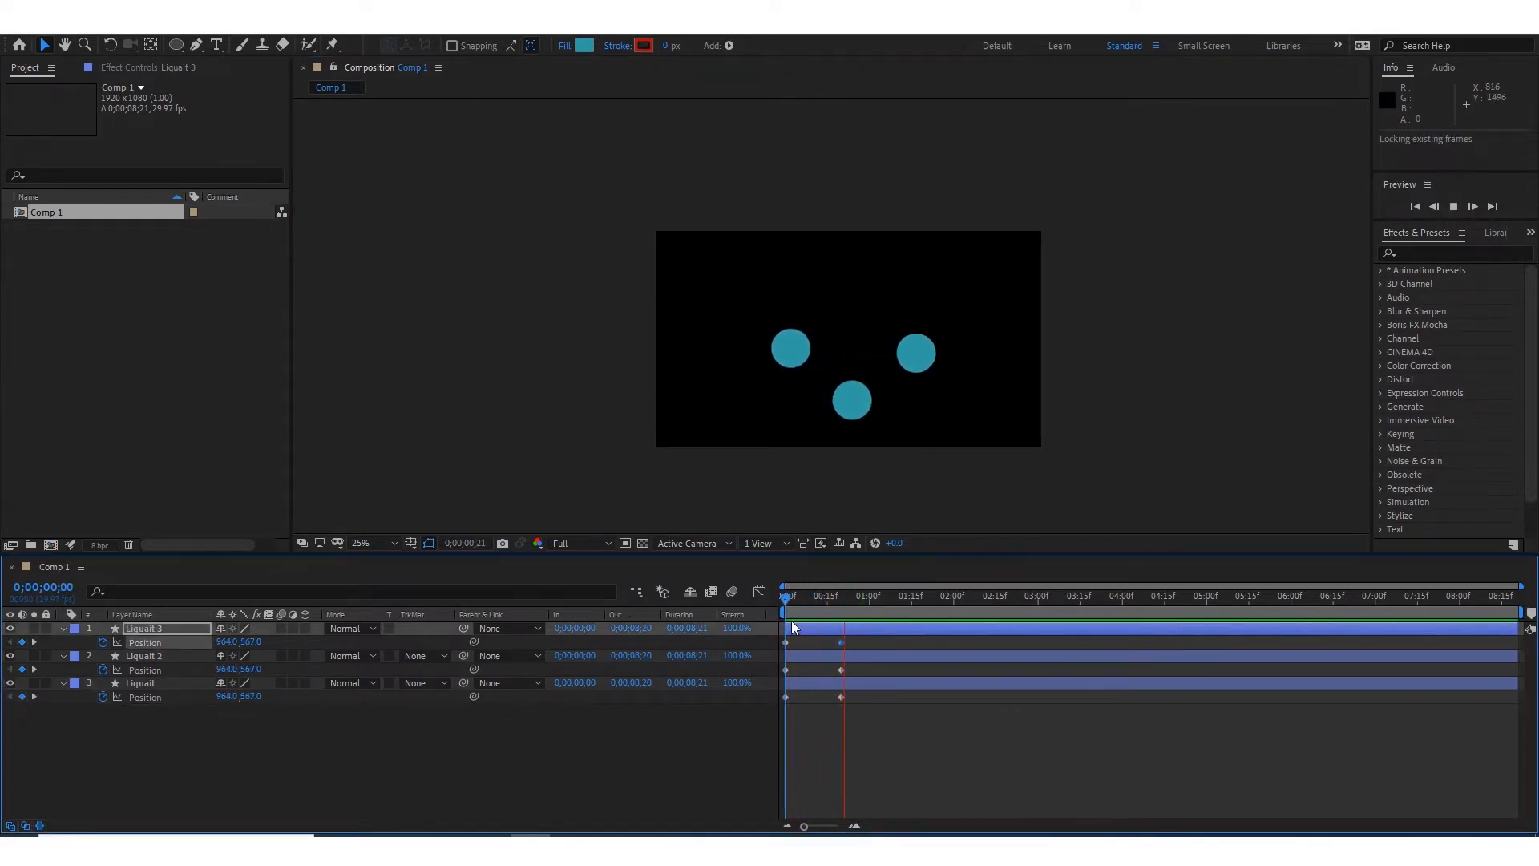
{"action": "key", "text": "space"}
{"action": "left_click_drag", "start_coordinate": [846, 603], "coordinate": [761, 617]}
{"action": "key", "text": "space"}
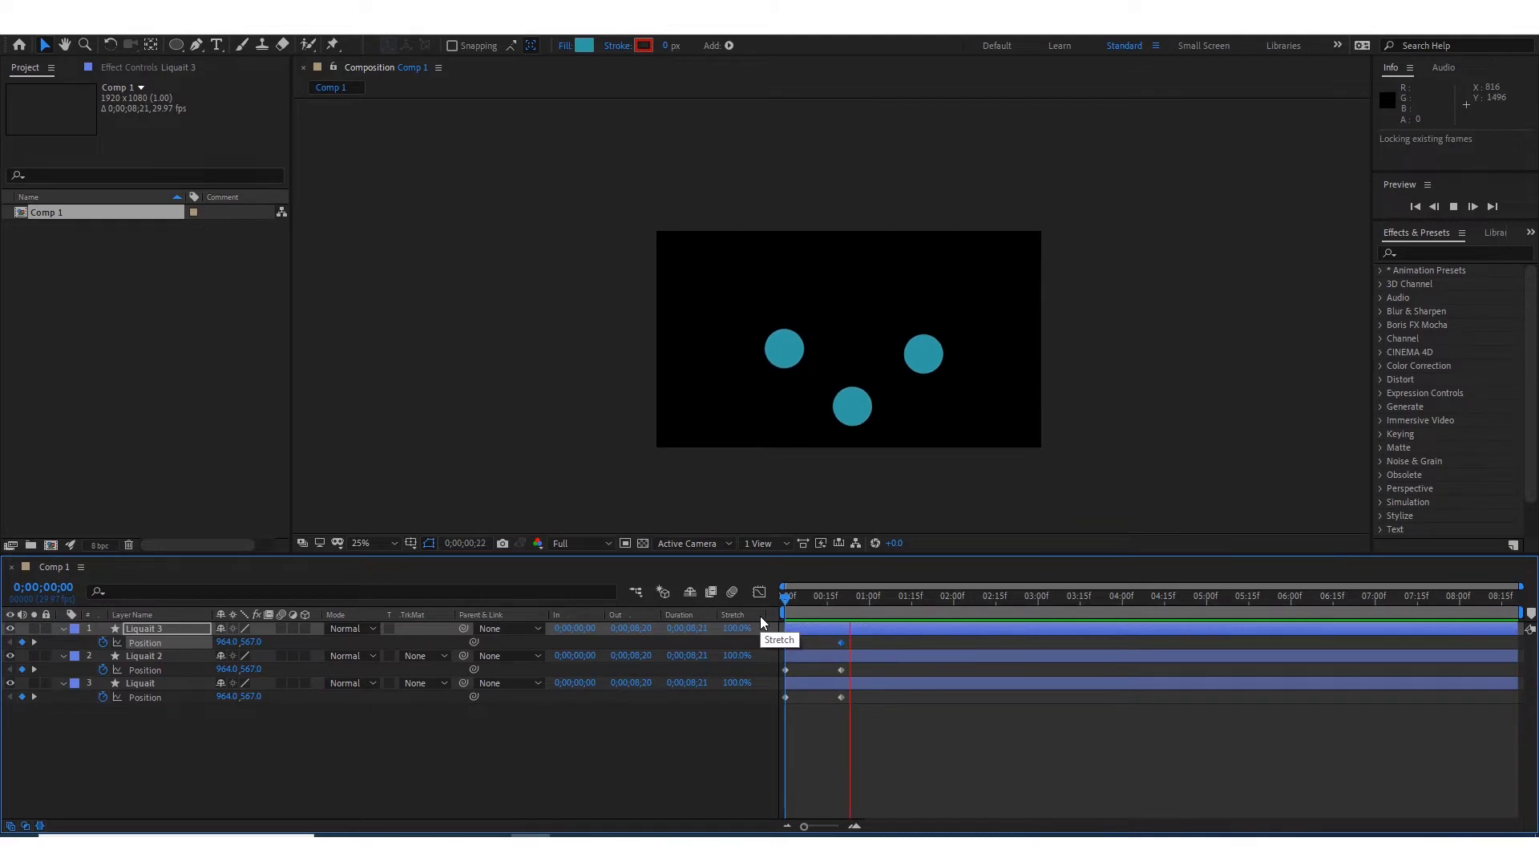
{"action": "key", "text": "space"}
Apply Easy Ease to all Position keyframes of the three circle layers.
{"action": "left_click_drag", "start_coordinate": [860, 600], "coordinate": [840, 607]}
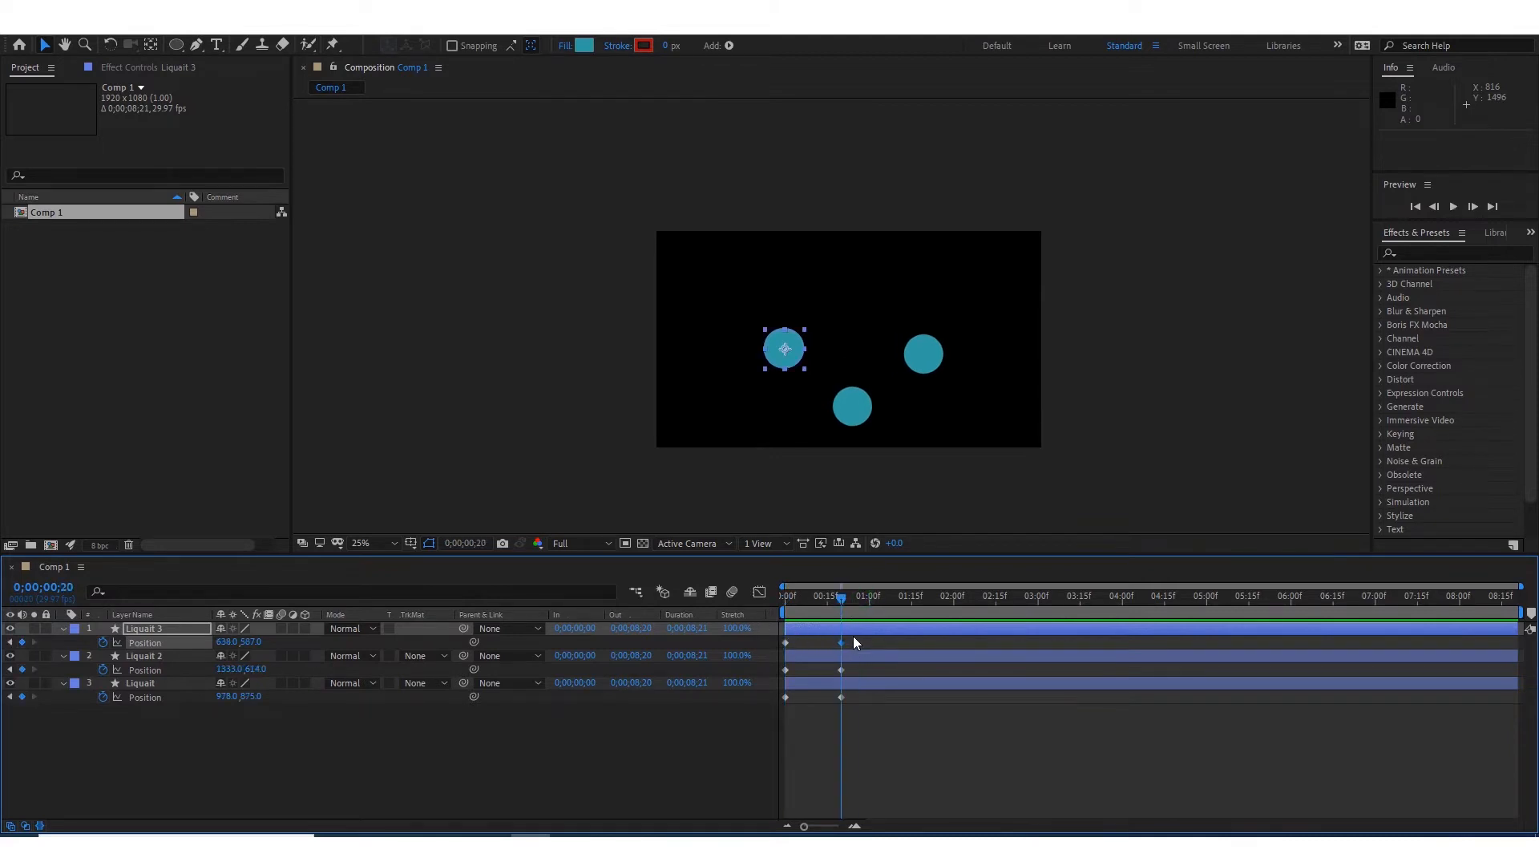
{"action": "left_click_drag", "start_coordinate": [852, 638], "coordinate": [774, 715]}
{"action": "key", "text": "F9"}
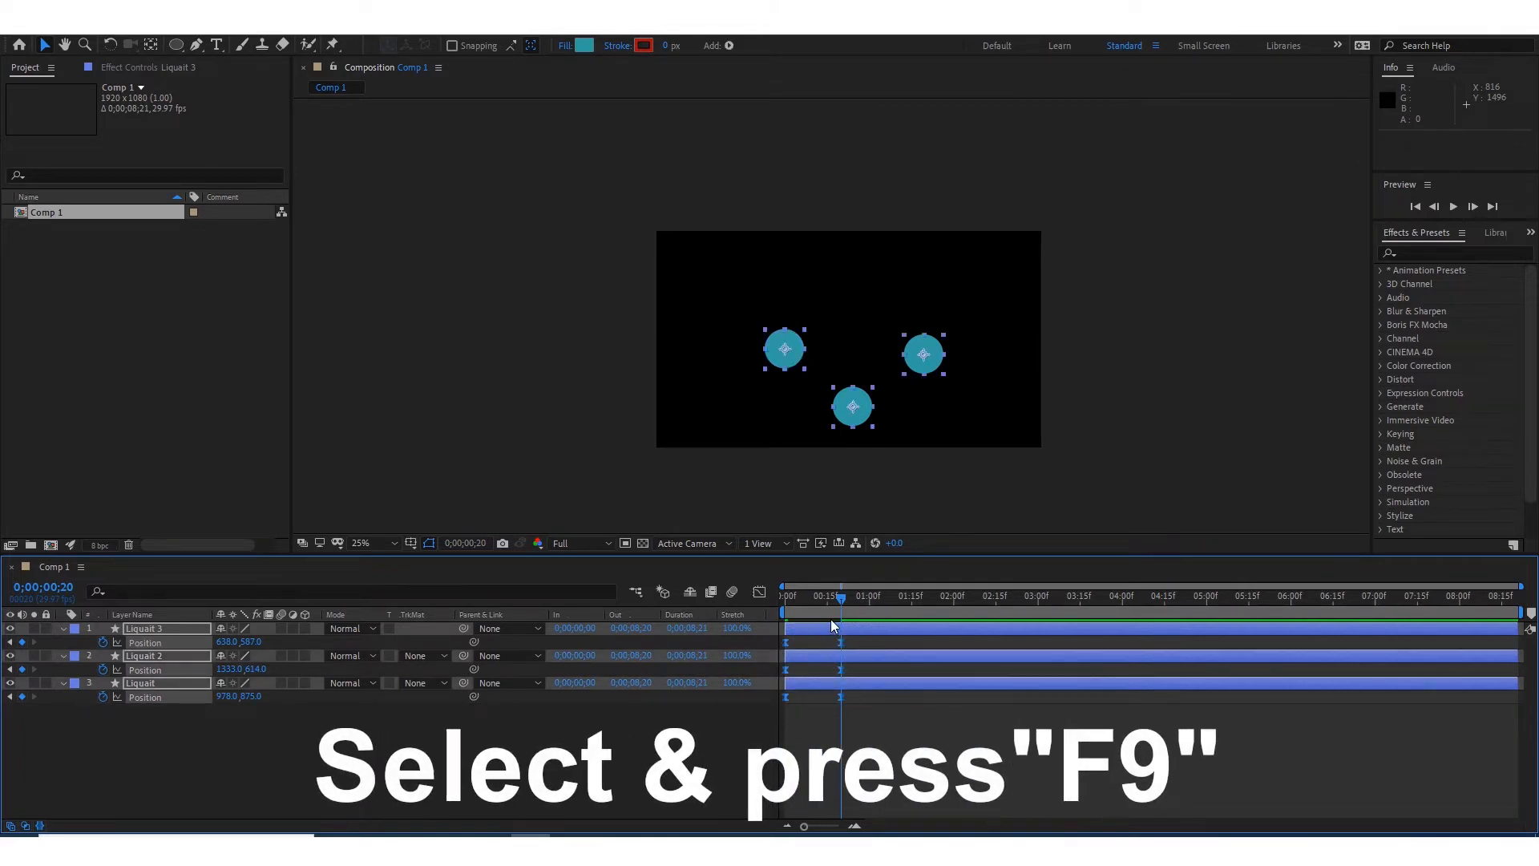
Play back the eased position animation, return to 0;00;00;20 and select the Liquait 3 layer.
{"action": "left_click_drag", "start_coordinate": [842, 591], "coordinate": [786, 613]}
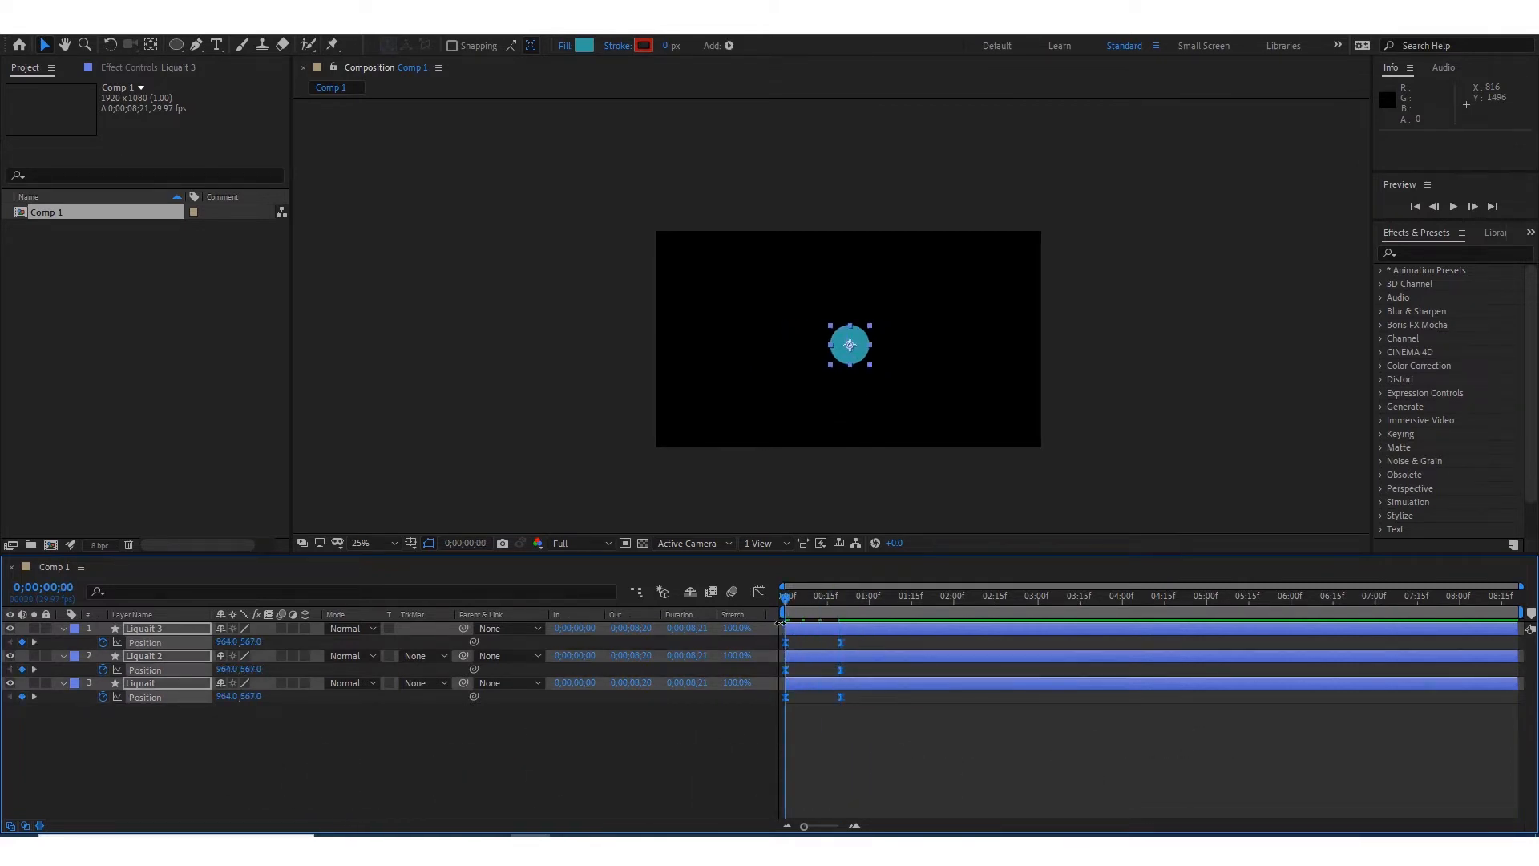
{"action": "key", "text": "space"}
{"action": "key", "text": "space"}
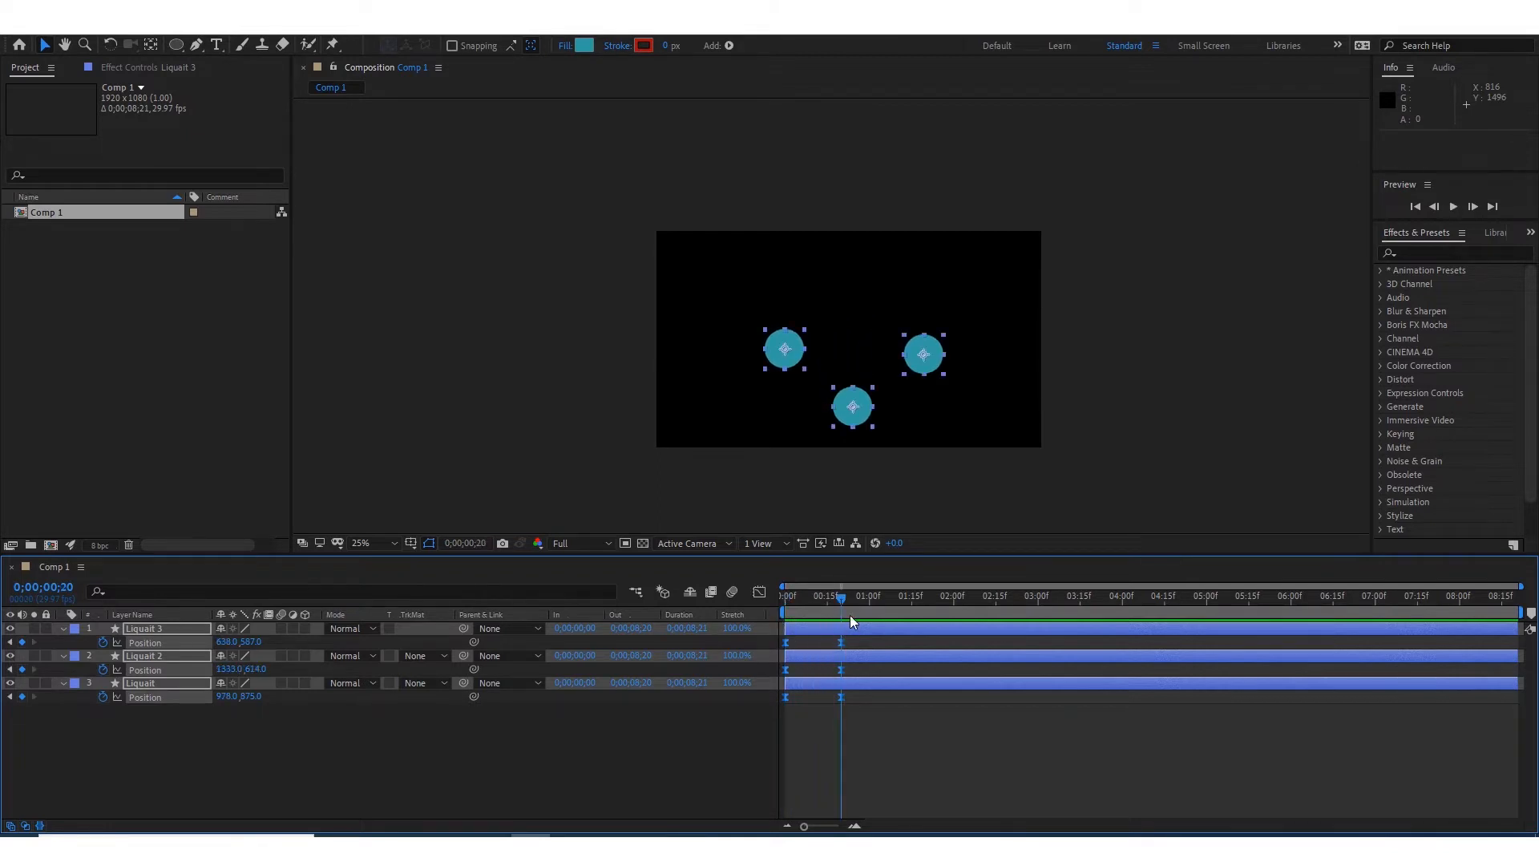
{"action": "mouse_move", "coordinate": [839, 600]}
{"action": "left_mouse_down"}
{"action": "mouse_move", "coordinate": [788, 613]}
{"action": "mouse_move", "coordinate": [840, 625]}
{"action": "left_mouse_up"}
{"action": "left_click", "coordinate": [878, 737]}
{"action": "left_click", "coordinate": [832, 639]}
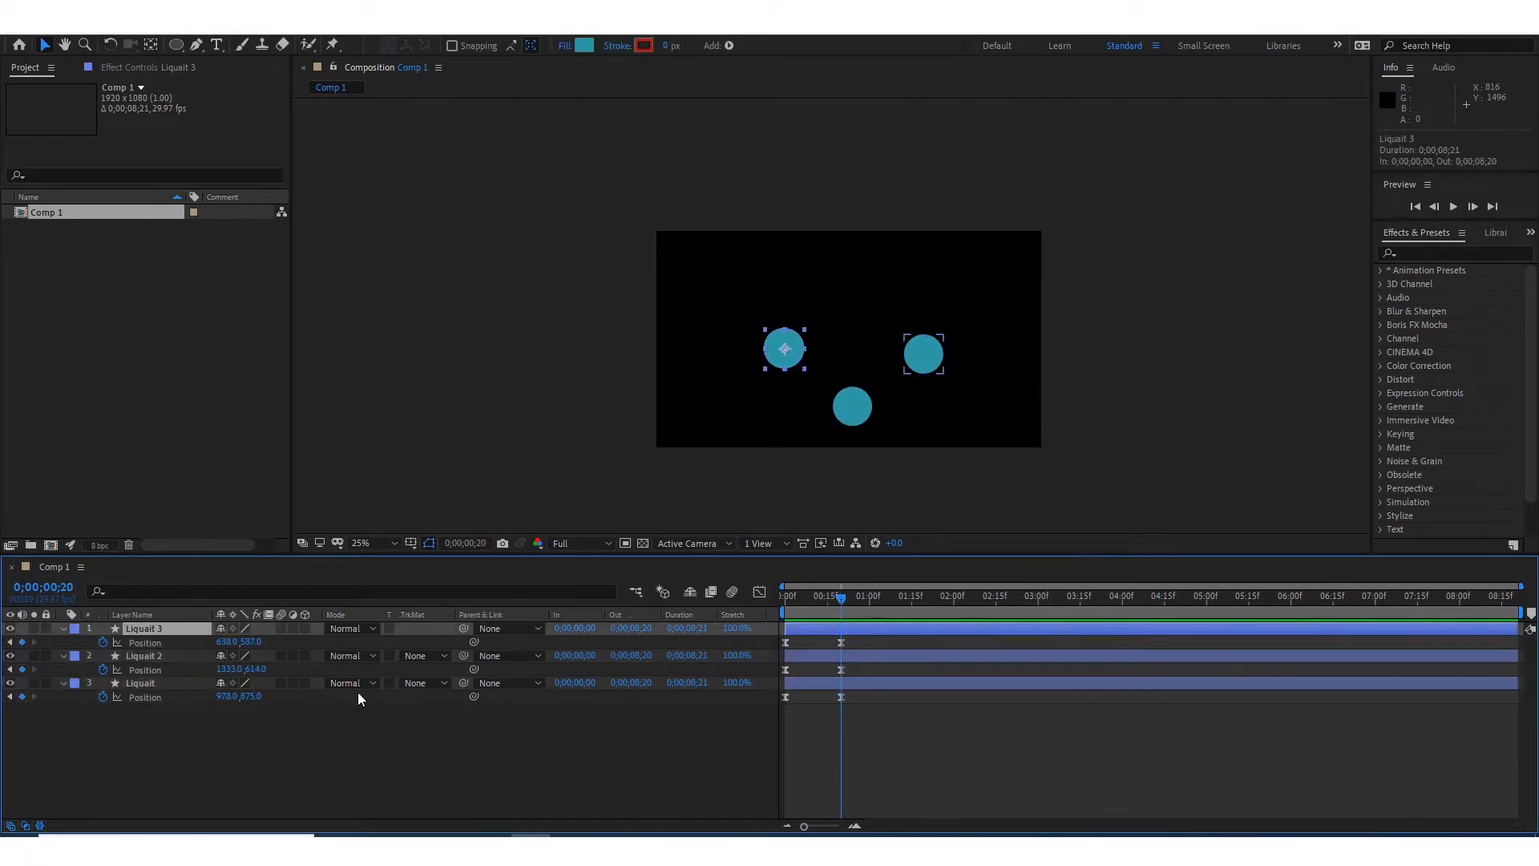
Keyframe the Liquait layer's Scale at 100% on the first frame and 134% at 0;00;00;20, and preview the animation.
{"action": "left_click", "coordinate": [173, 687]}
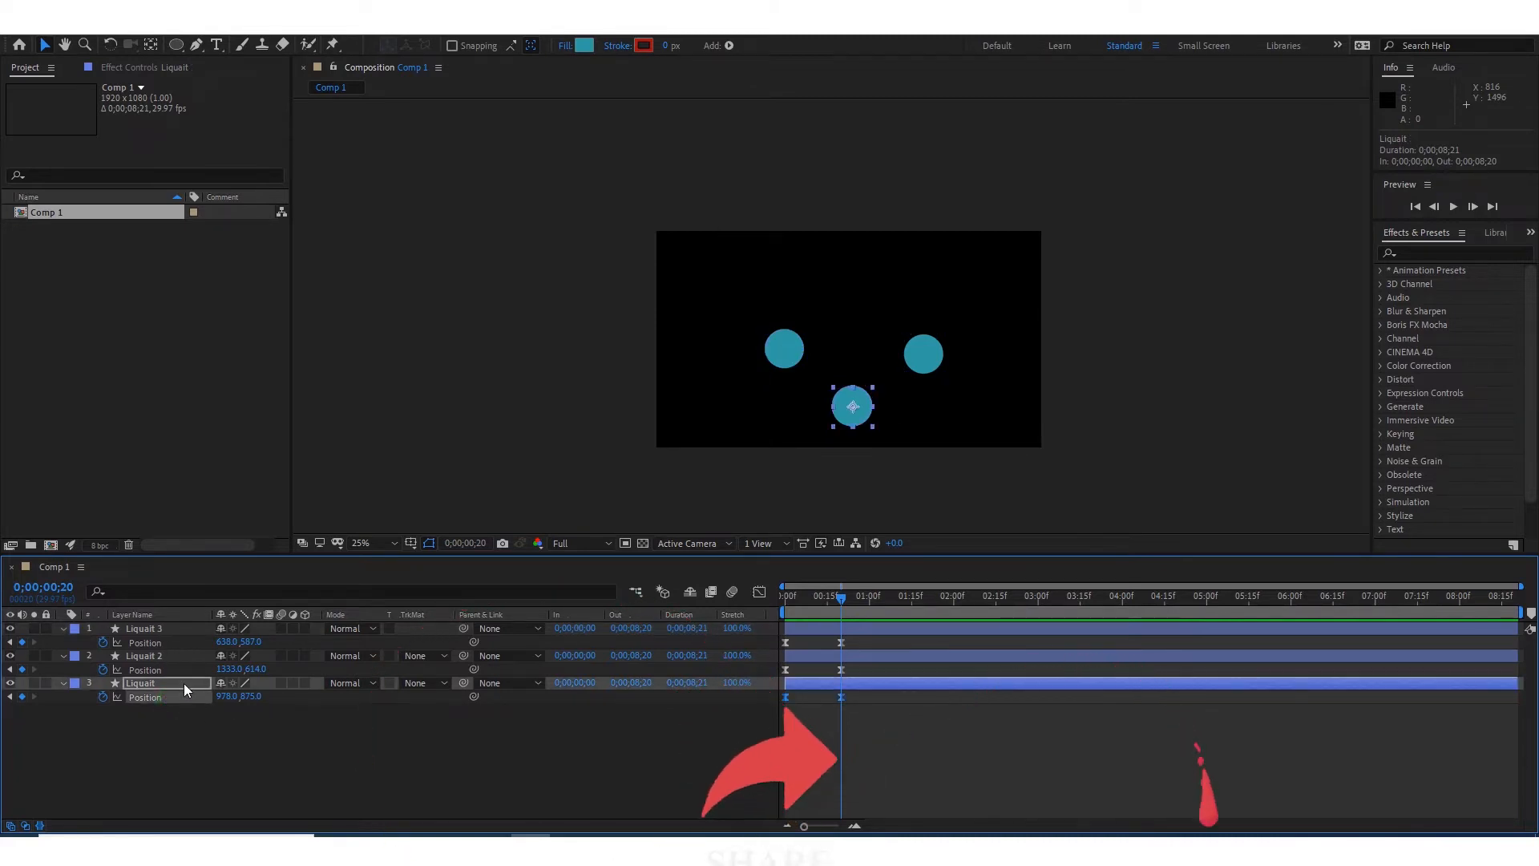
{"action": "key", "text": "s"}
{"action": "left_click_drag", "start_coordinate": [836, 606], "coordinate": [783, 610]}
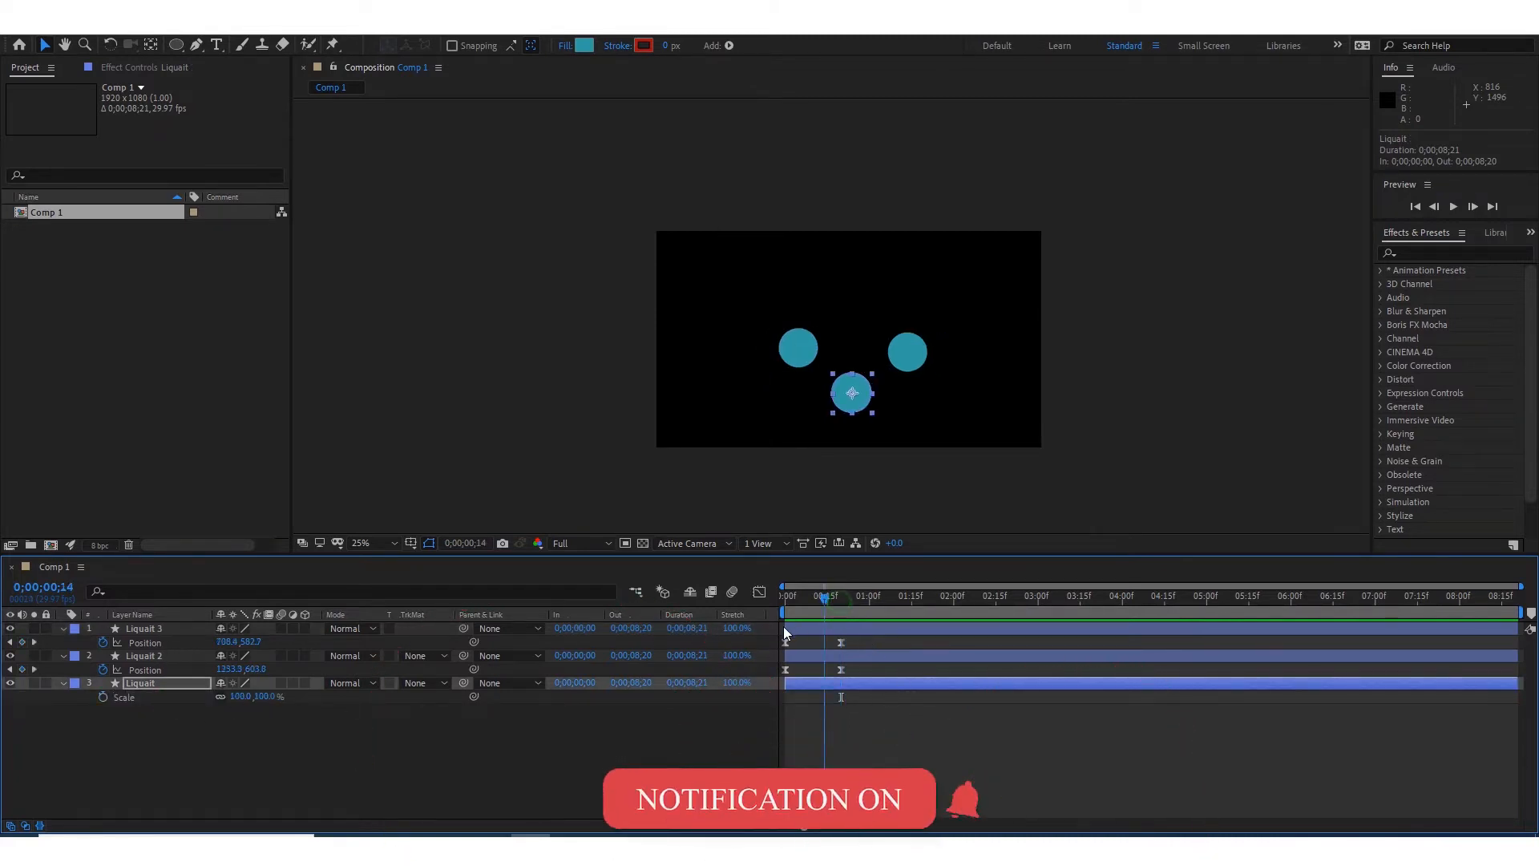
{"action": "left_click", "coordinate": [104, 696]}
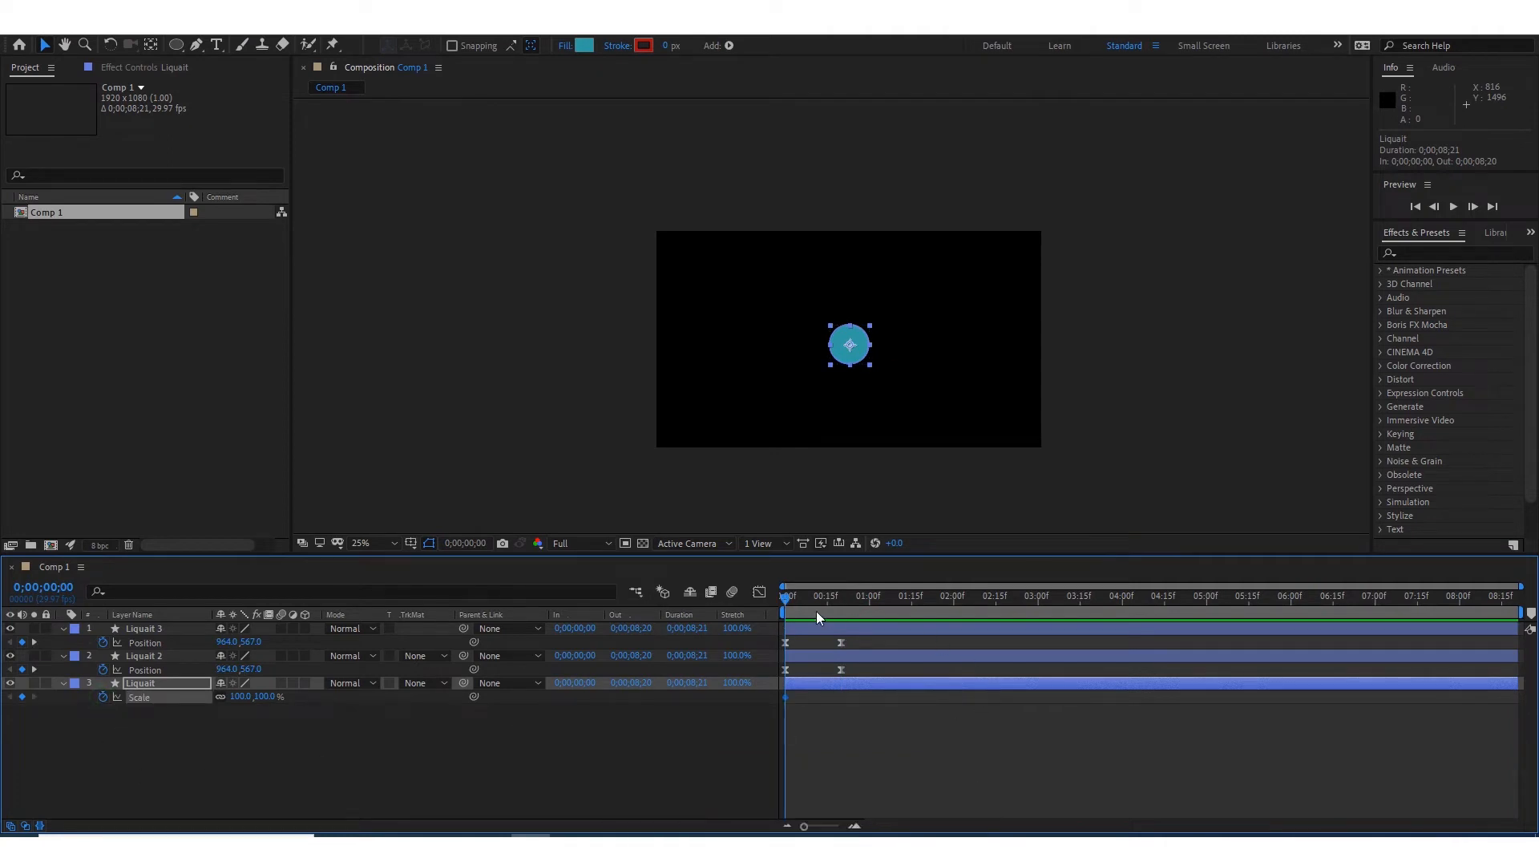
{"action": "left_click_drag", "start_coordinate": [790, 597], "coordinate": [841, 613]}
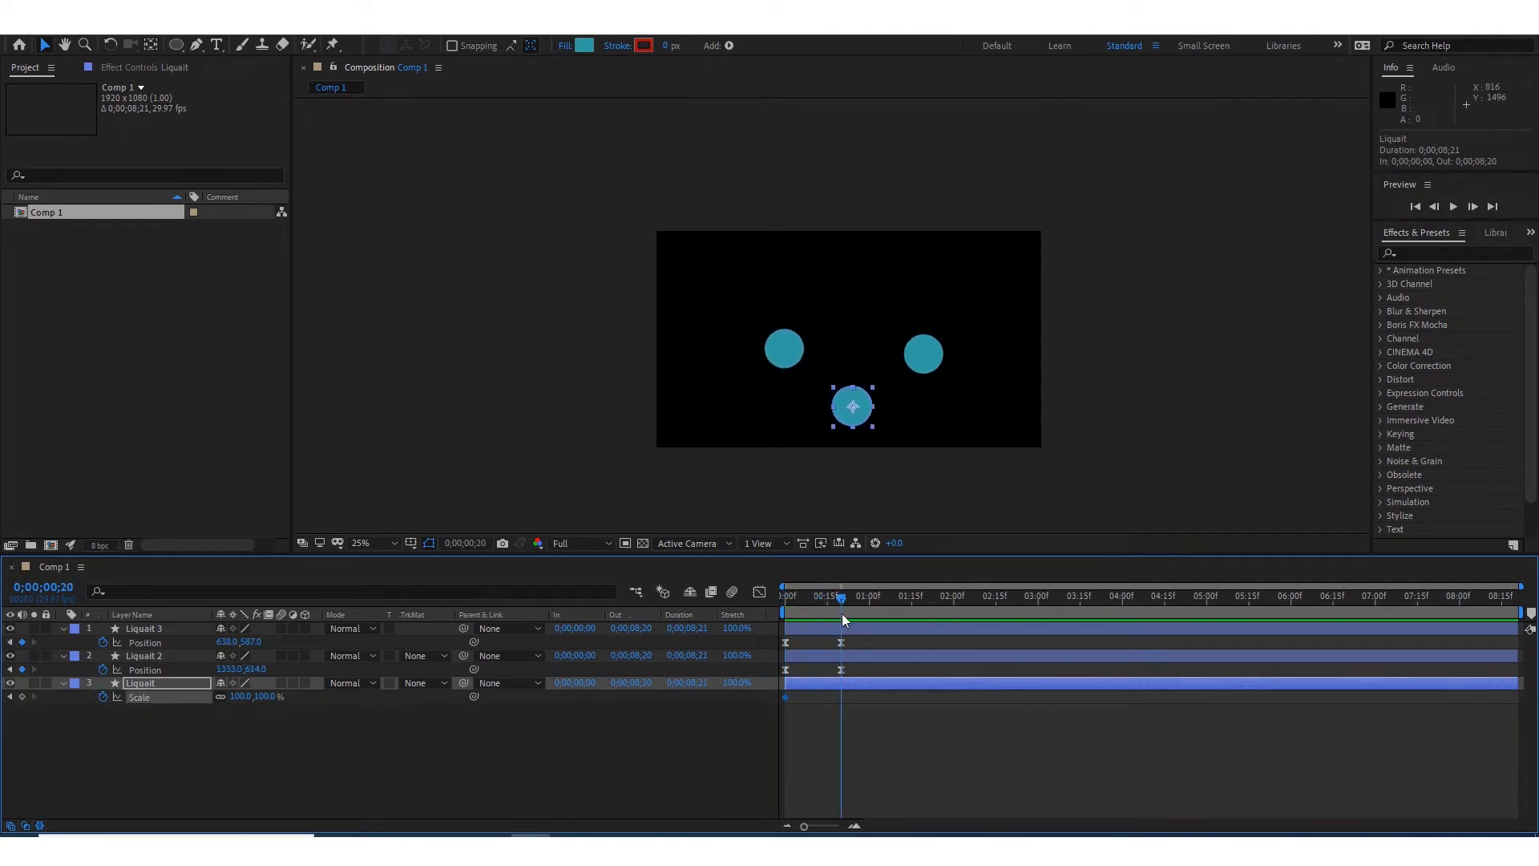
{"action": "left_click_drag", "start_coordinate": [267, 697], "coordinate": [761, 743]}
{"action": "left_click_drag", "start_coordinate": [841, 600], "coordinate": [756, 614]}
{"action": "key", "text": "space"}
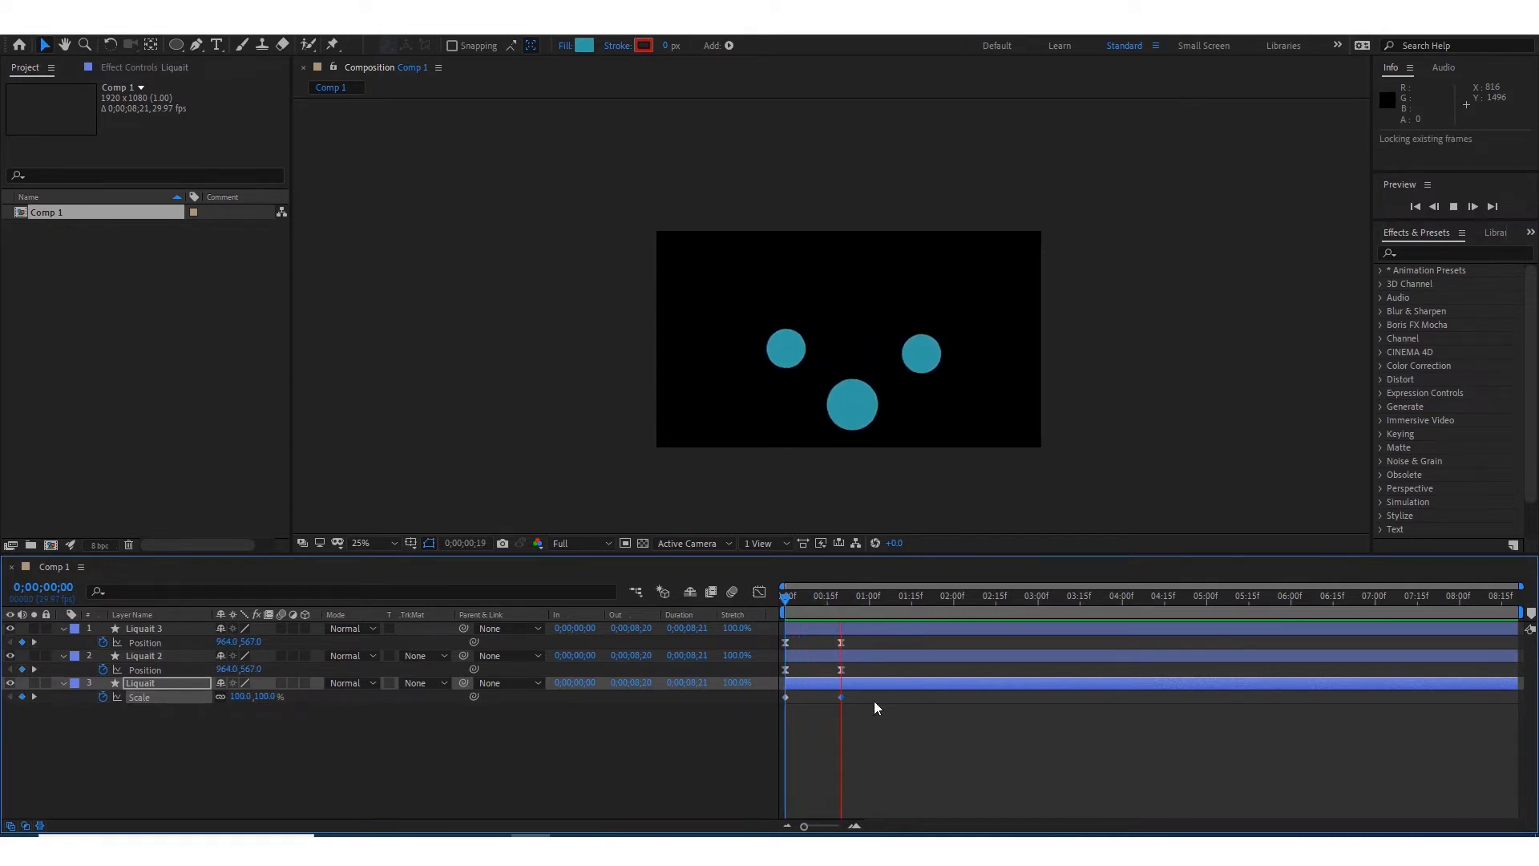
Apply Easy Ease to both Scale keyframes of the Liquait layer and preview the result.
{"action": "left_click_drag", "start_coordinate": [847, 694], "coordinate": [777, 708]}
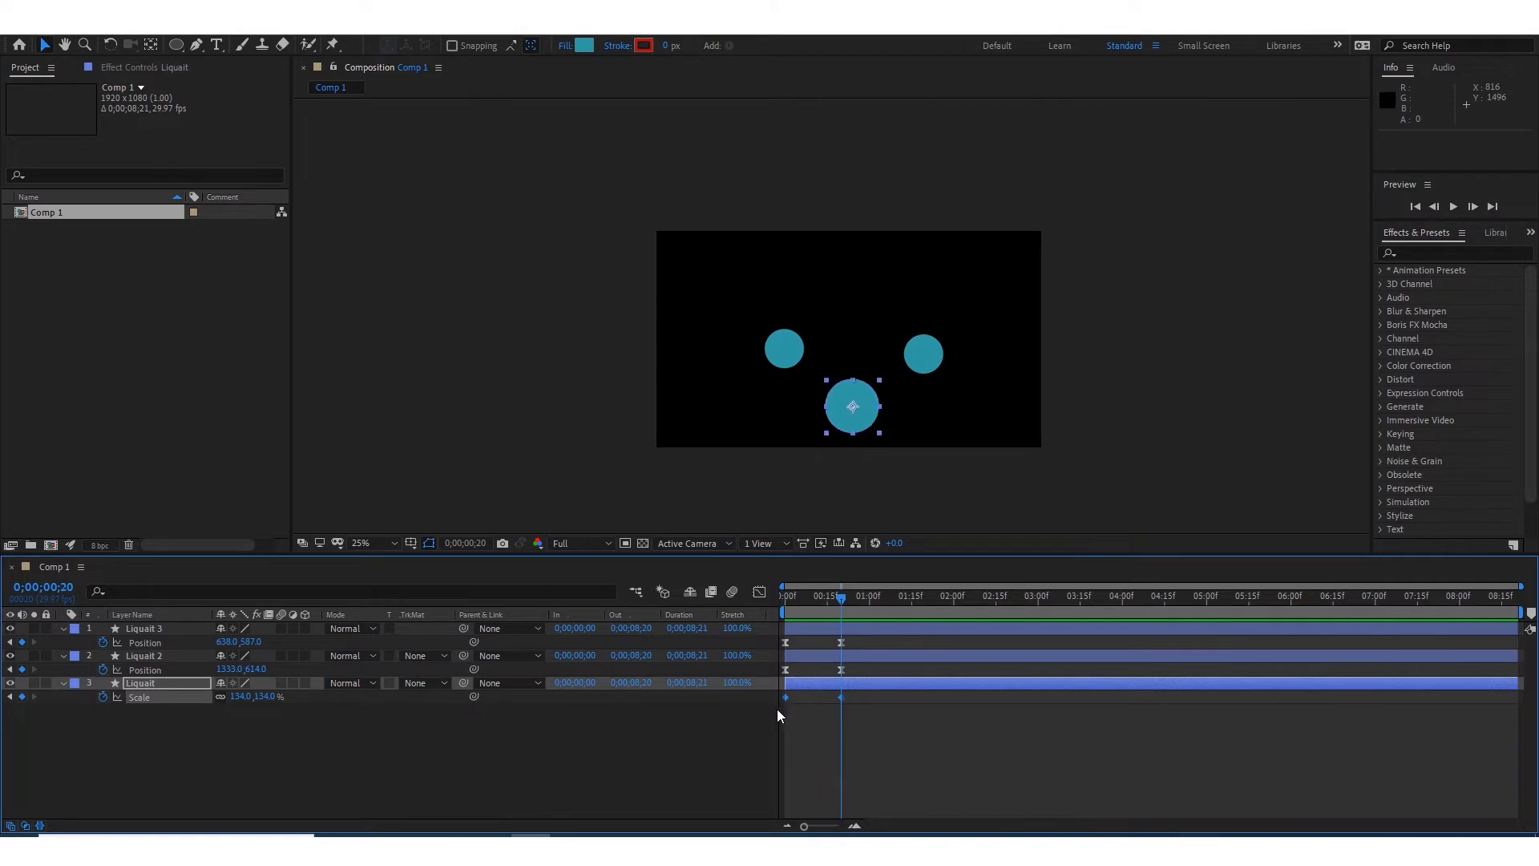
{"action": "right_click", "coordinate": [785, 698]}
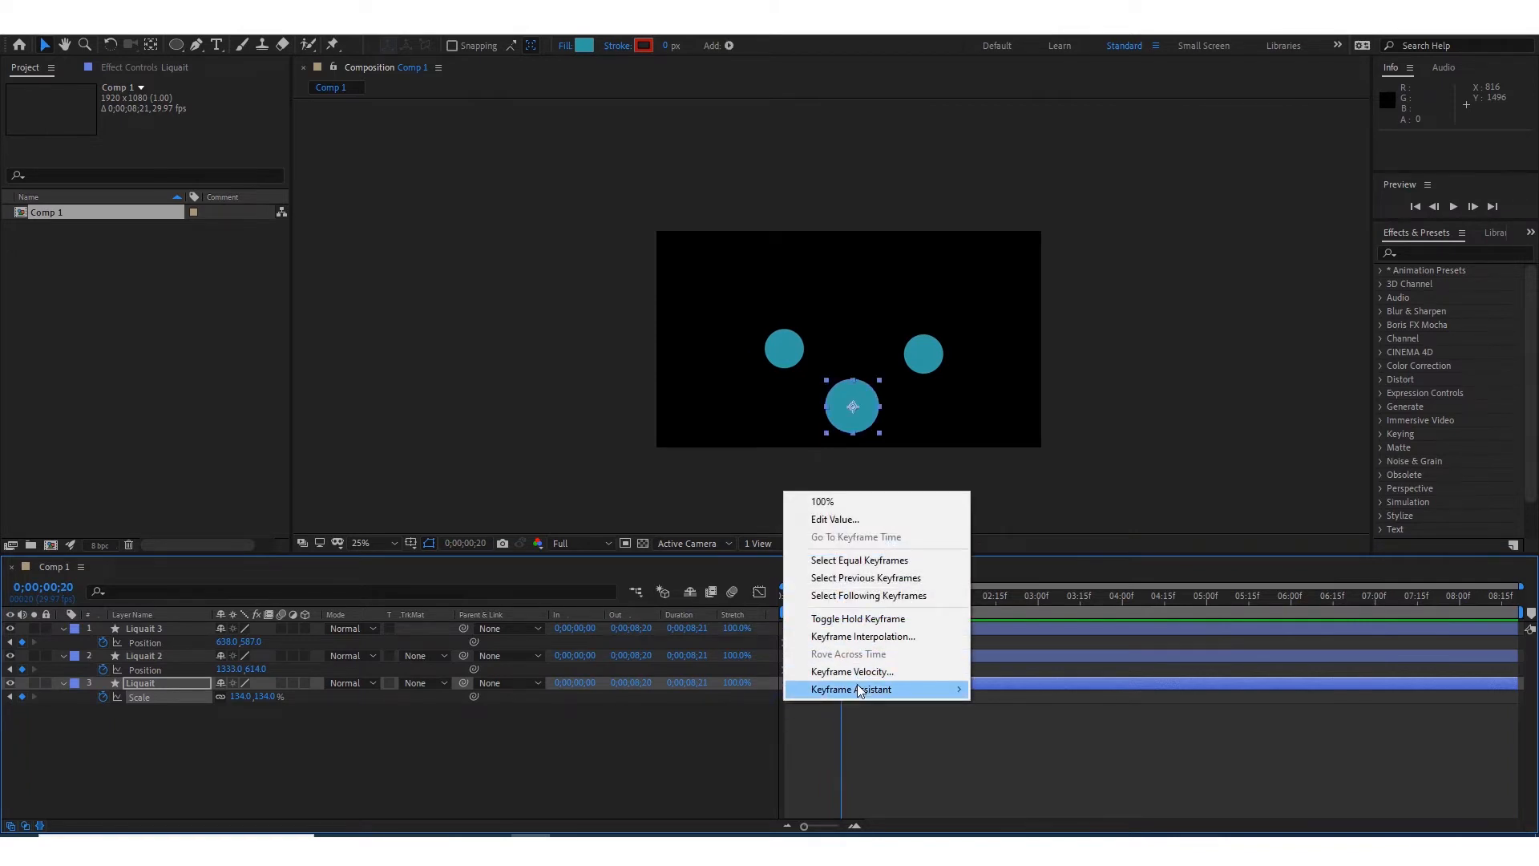
{"action": "mouse_move", "coordinate": [857, 688]}
{"action": "left_click", "coordinate": [1088, 743]}
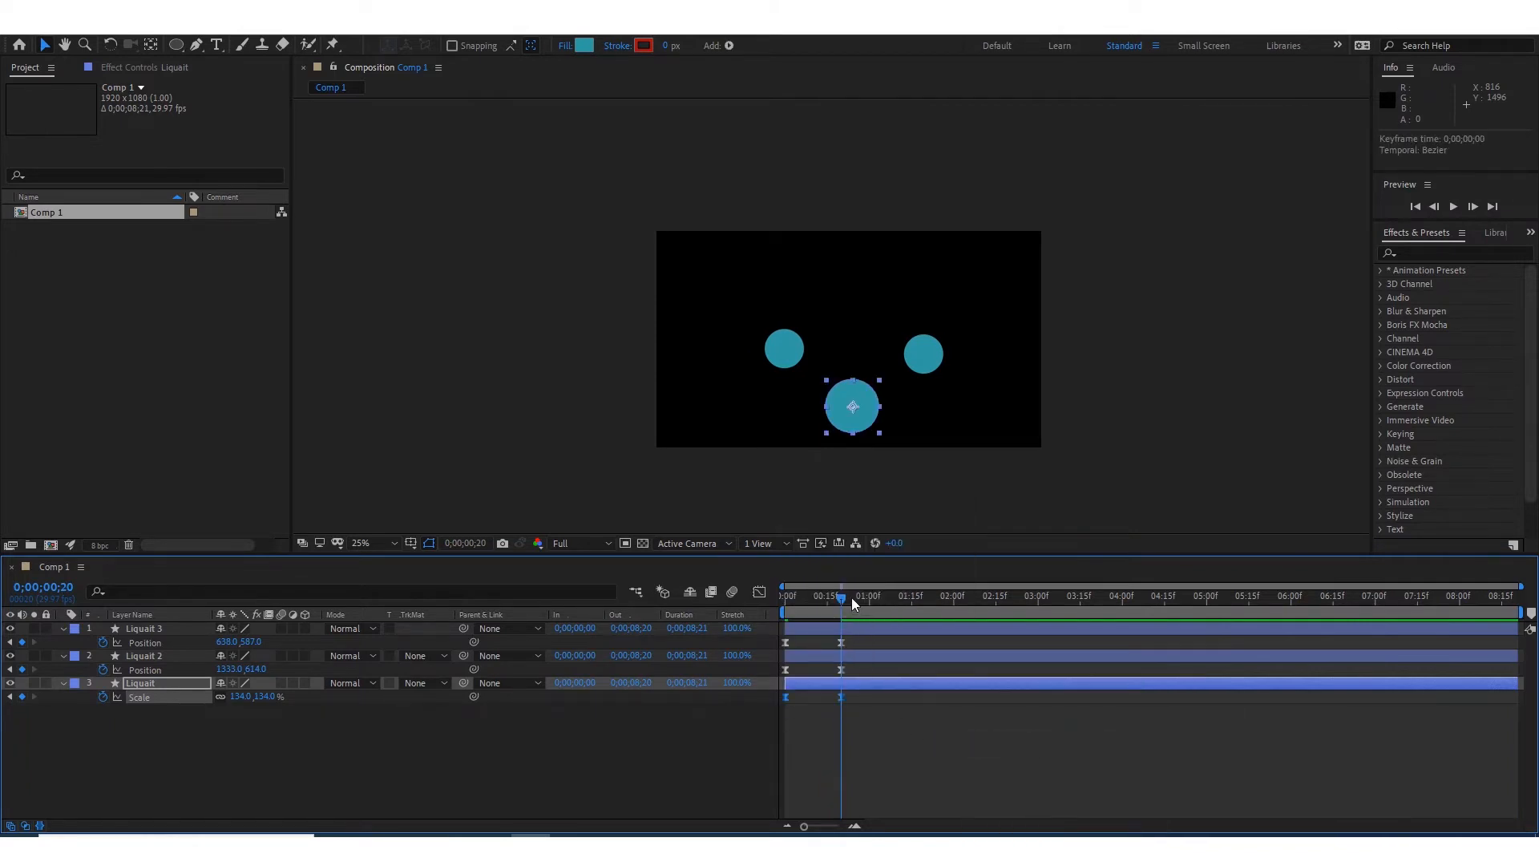
{"action": "left_click_drag", "start_coordinate": [851, 598], "coordinate": [778, 617]}
{"action": "key", "text": "space"}
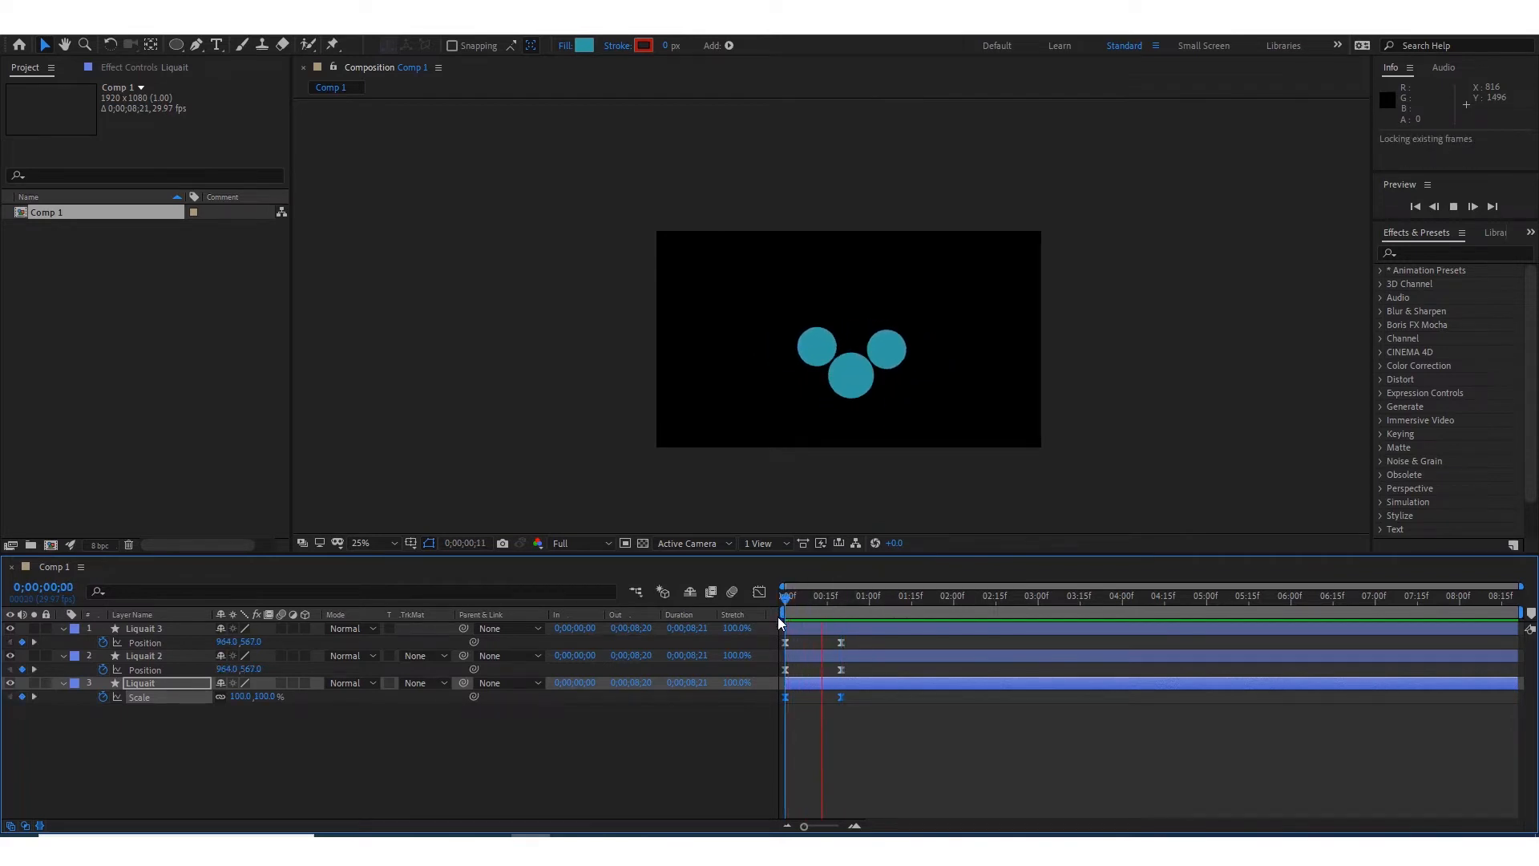
{"action": "left_click_drag", "start_coordinate": [855, 602], "coordinate": [840, 603]}
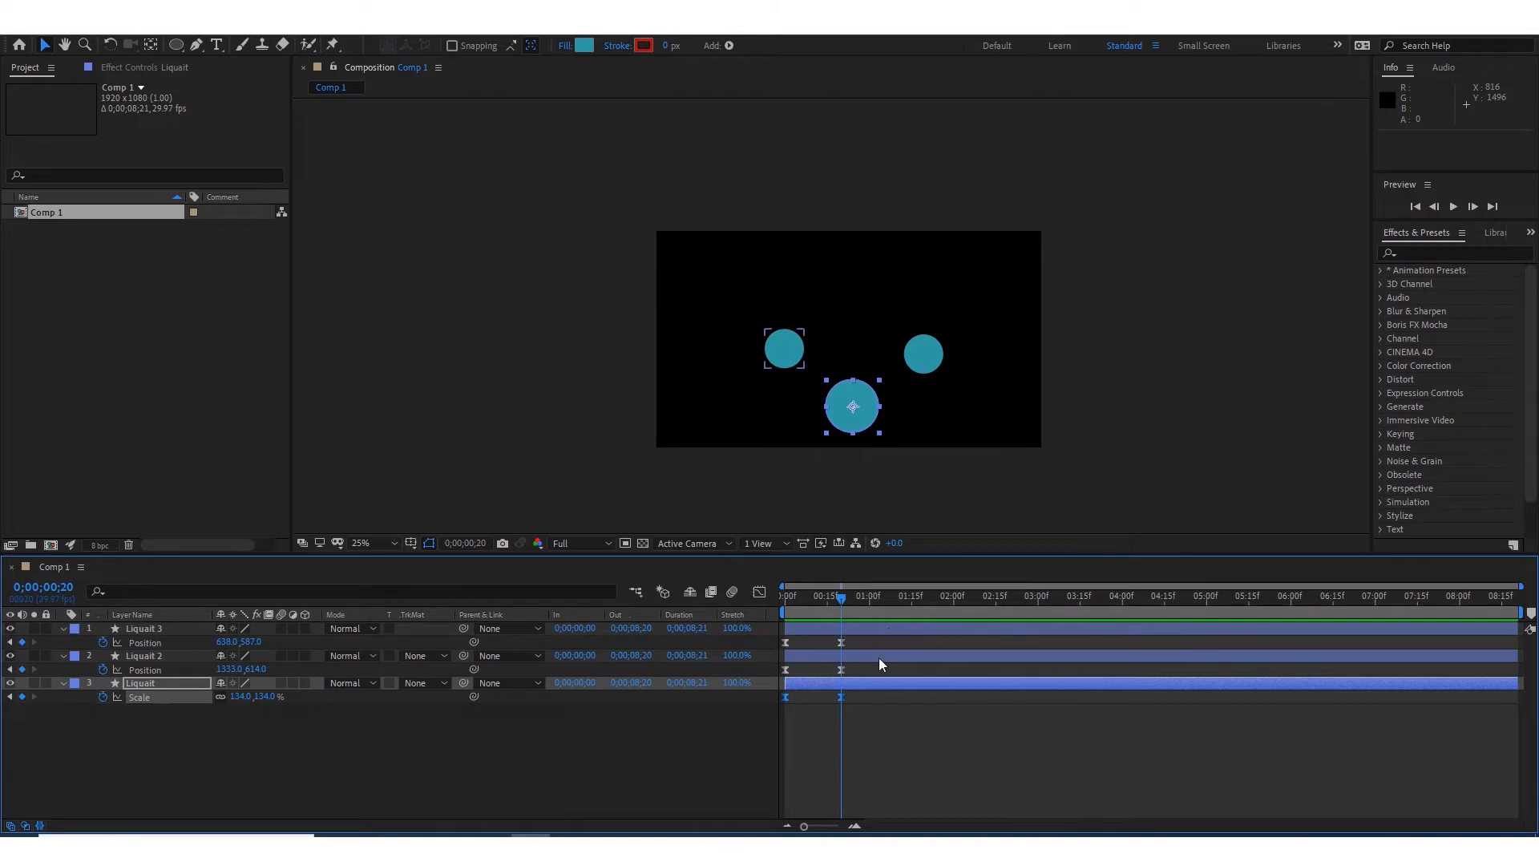
Search the effects and presets for "fas".
{"action": "left_click", "coordinate": [1417, 252]}
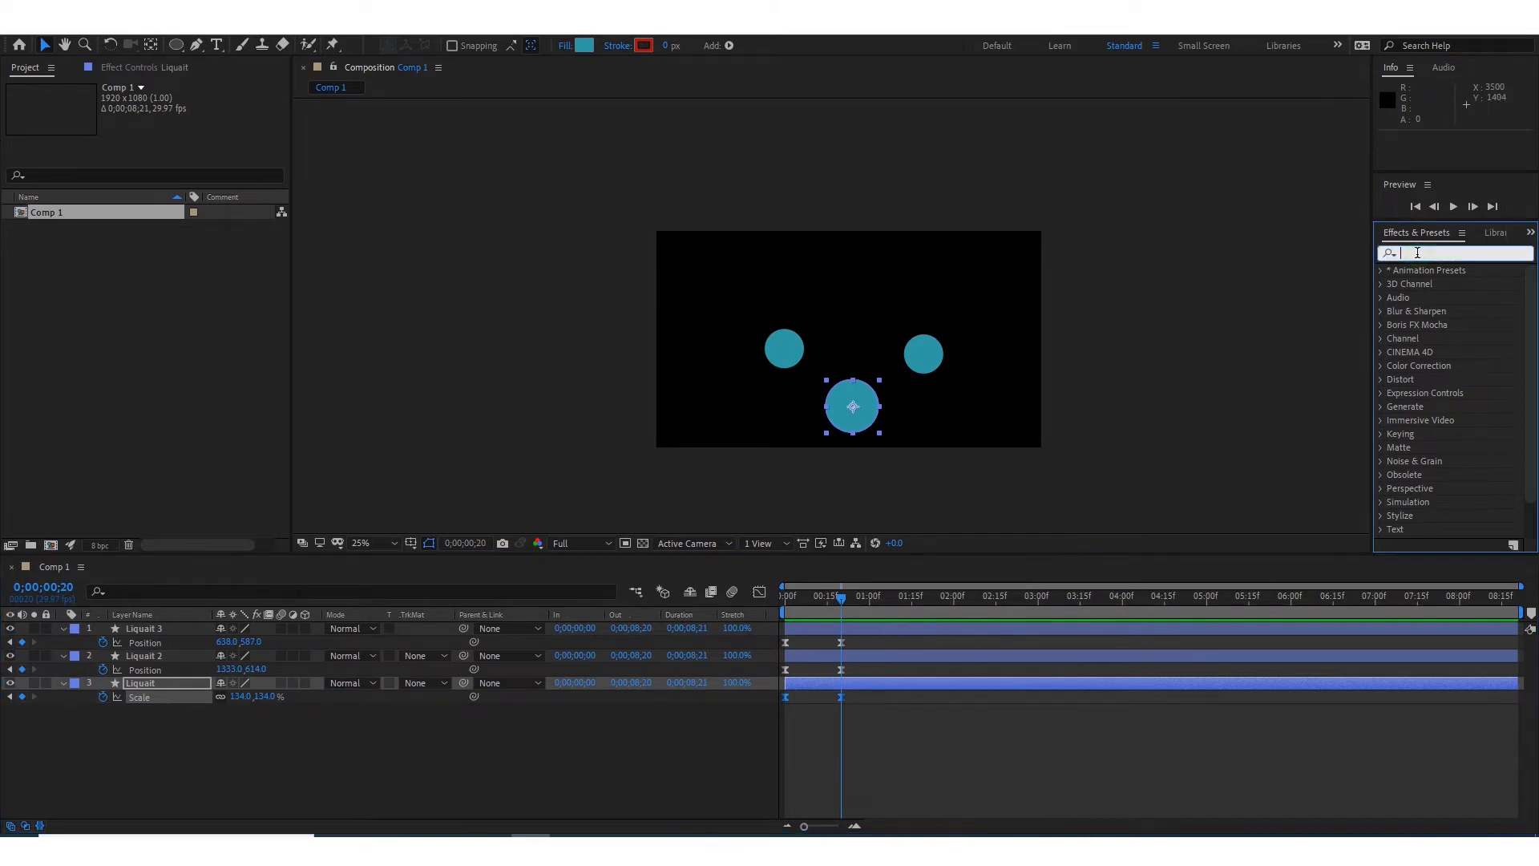
{"action": "type", "text": "fa"}
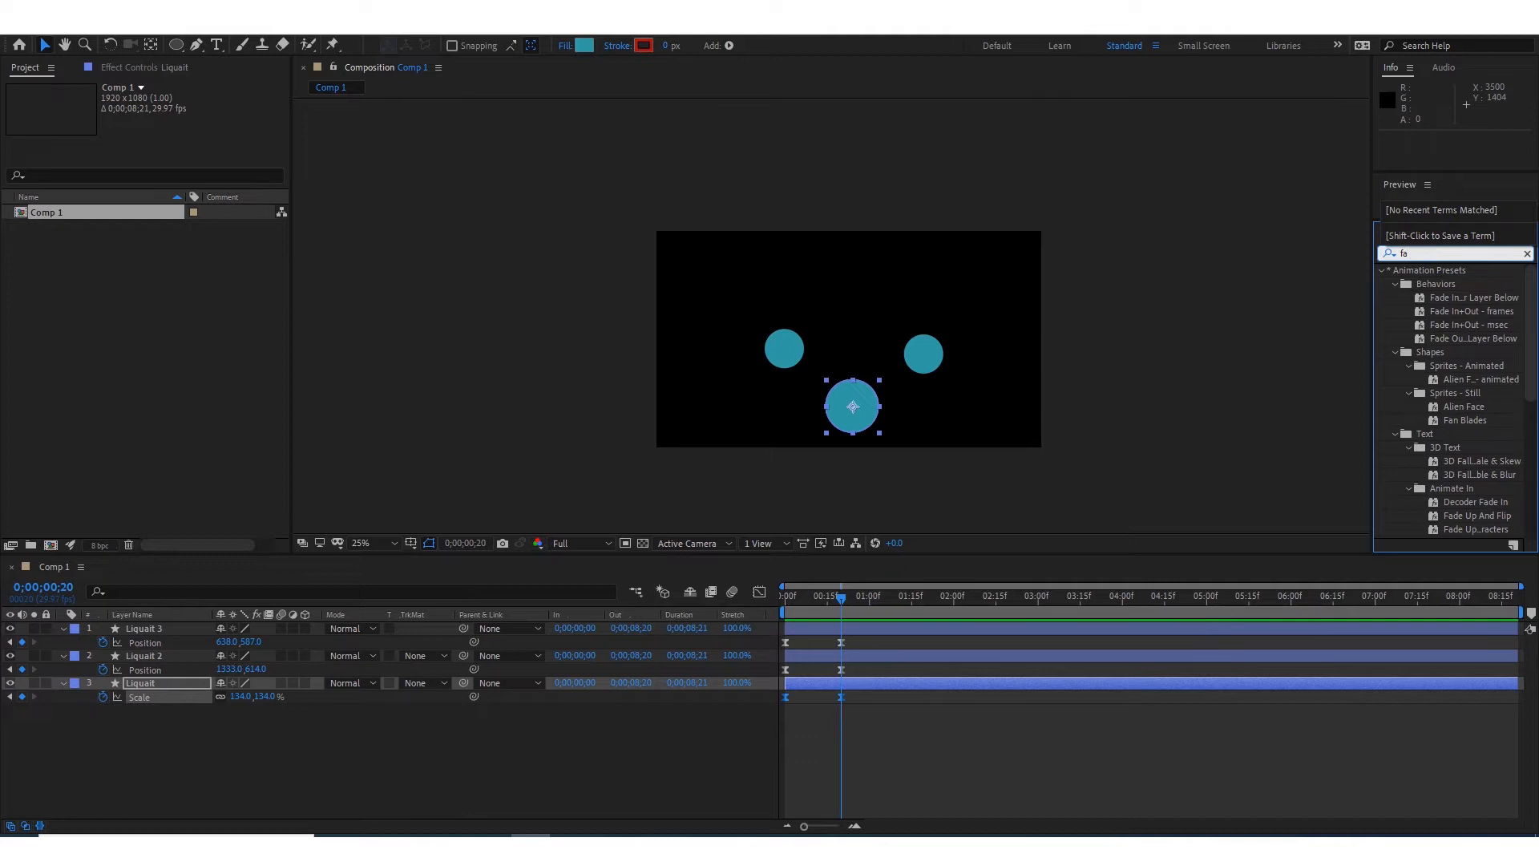
{"action": "type", "text": "s"}
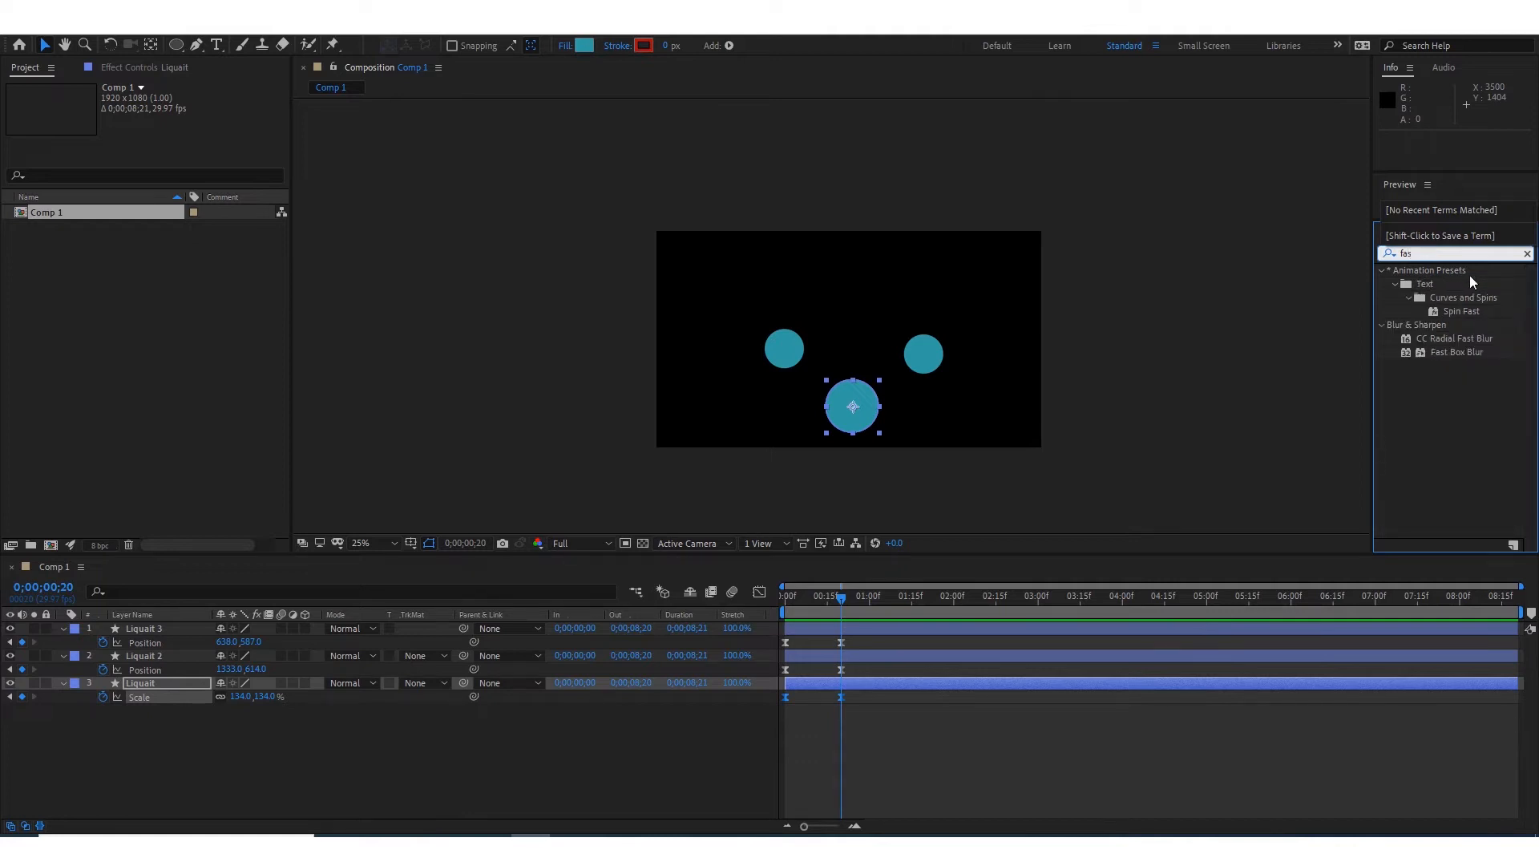
Add an adjustment layer above the three circle layers and select it.
{"action": "left_click", "coordinate": [165, 741]}
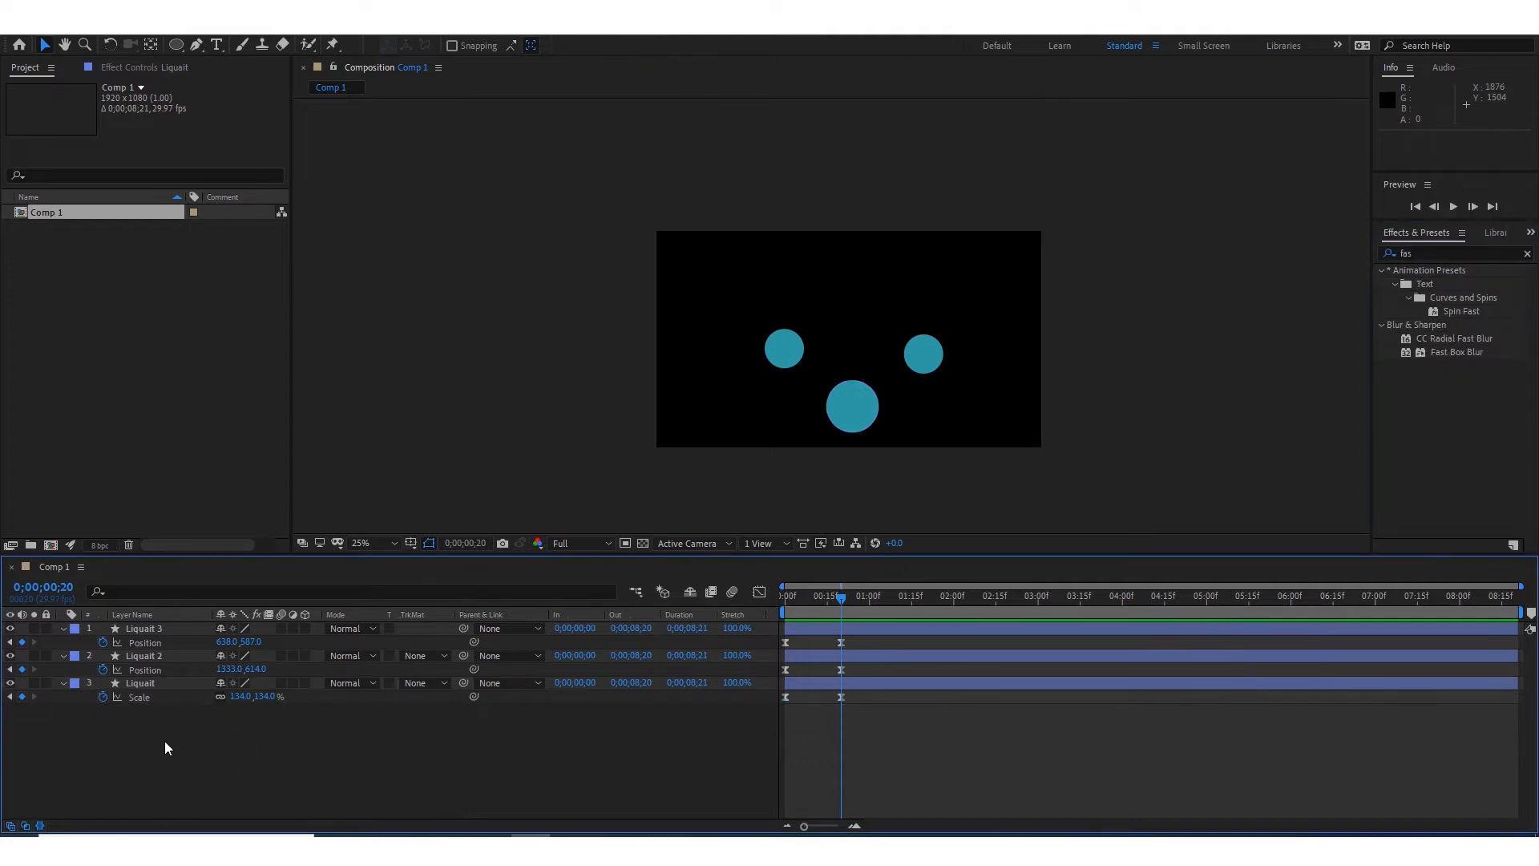
{"action": "right_click", "coordinate": [165, 740]}
{"action": "left_click", "coordinate": [257, 765]}
{"action": "right_click", "coordinate": [153, 759]}
{"action": "mouse_move", "coordinate": [216, 583]}
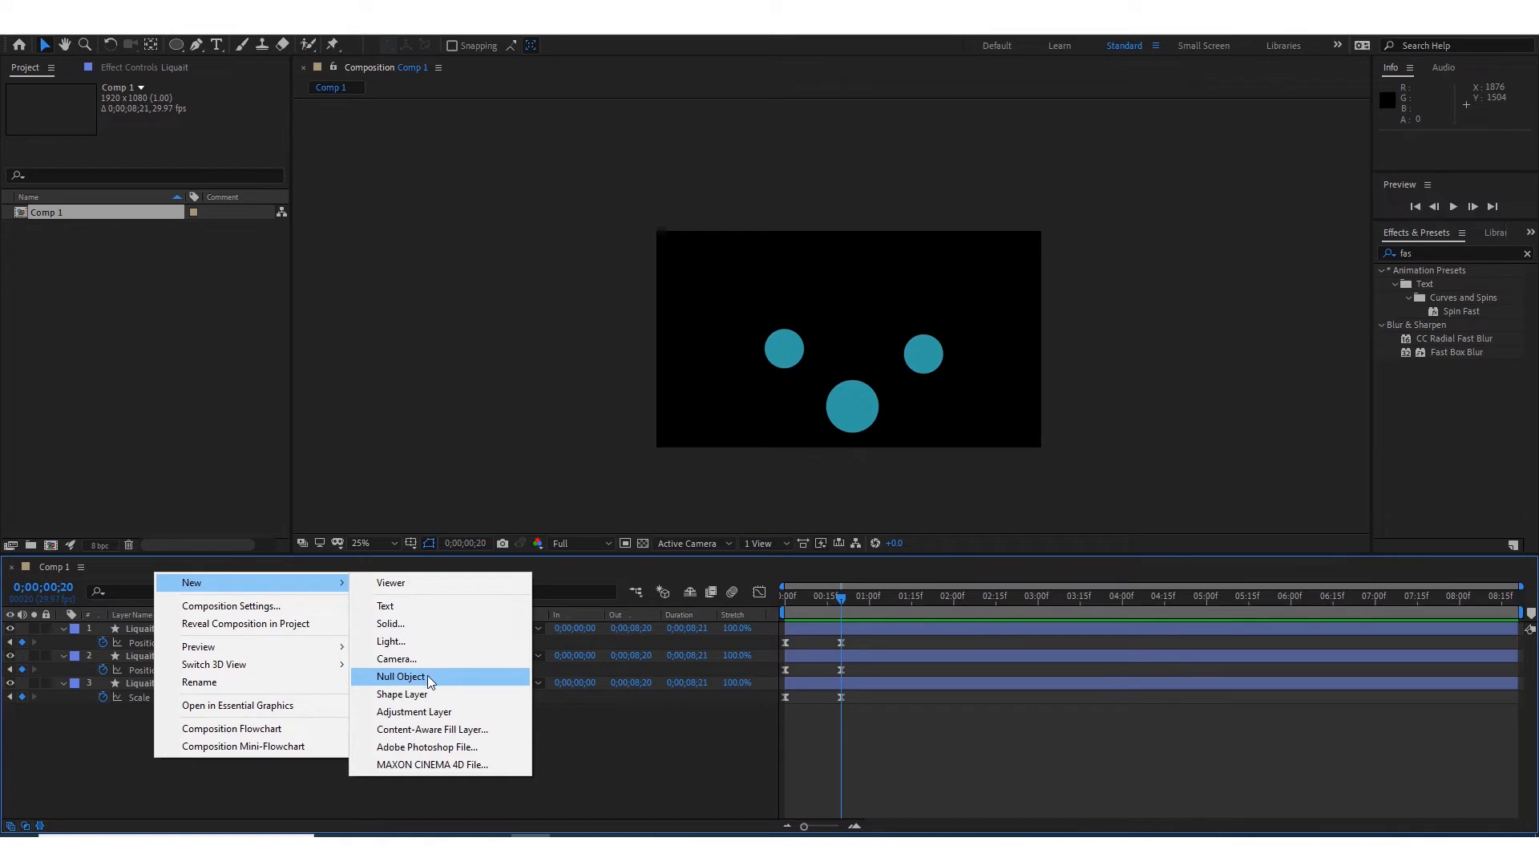
{"action": "left_click", "coordinate": [432, 712]}
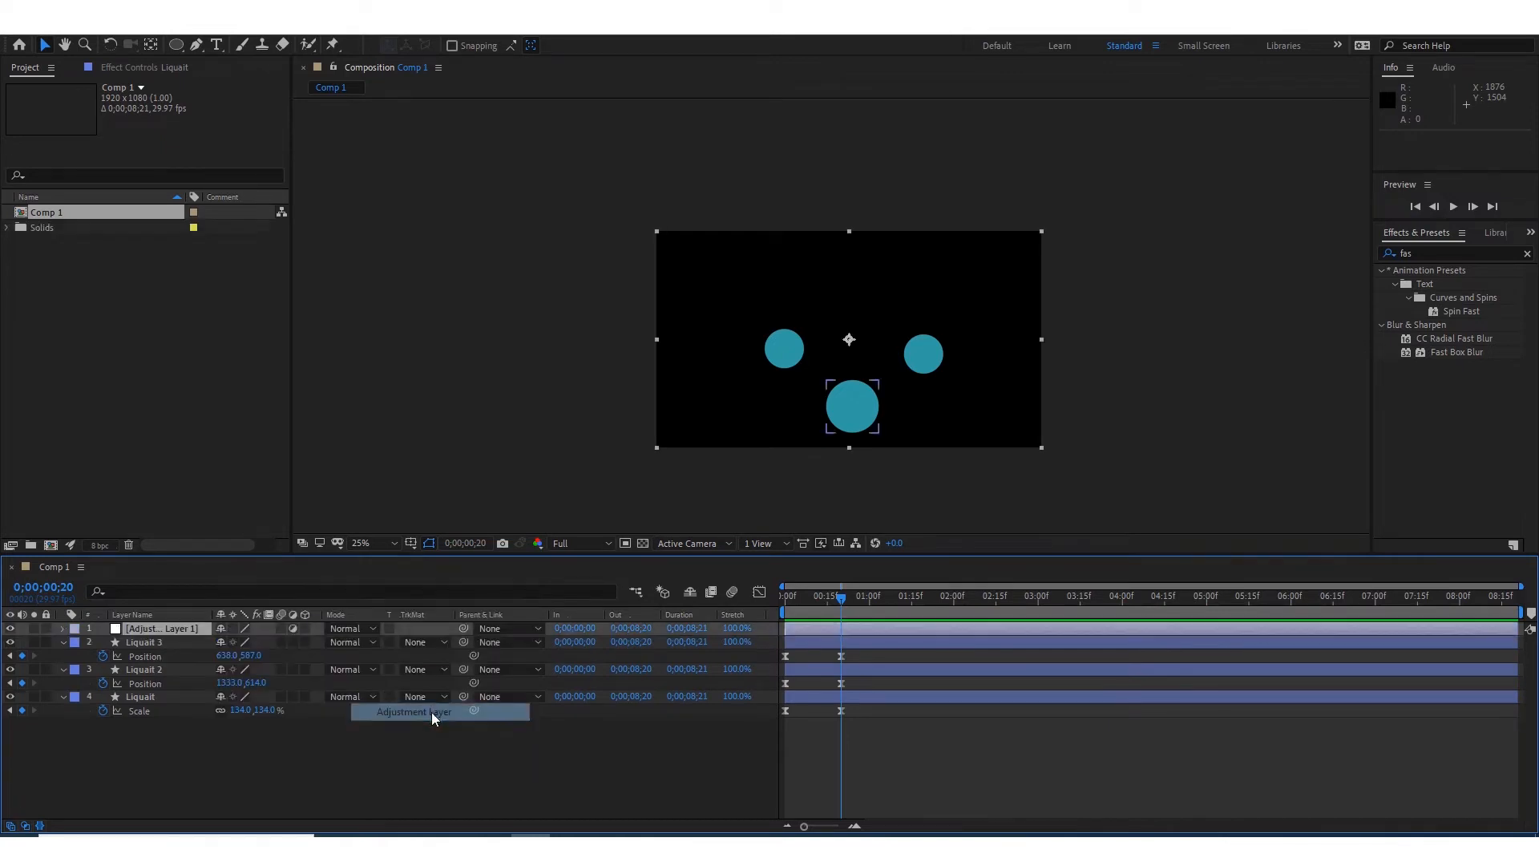
{"action": "left_click", "coordinate": [307, 778]}
{"action": "left_click", "coordinate": [171, 630]}
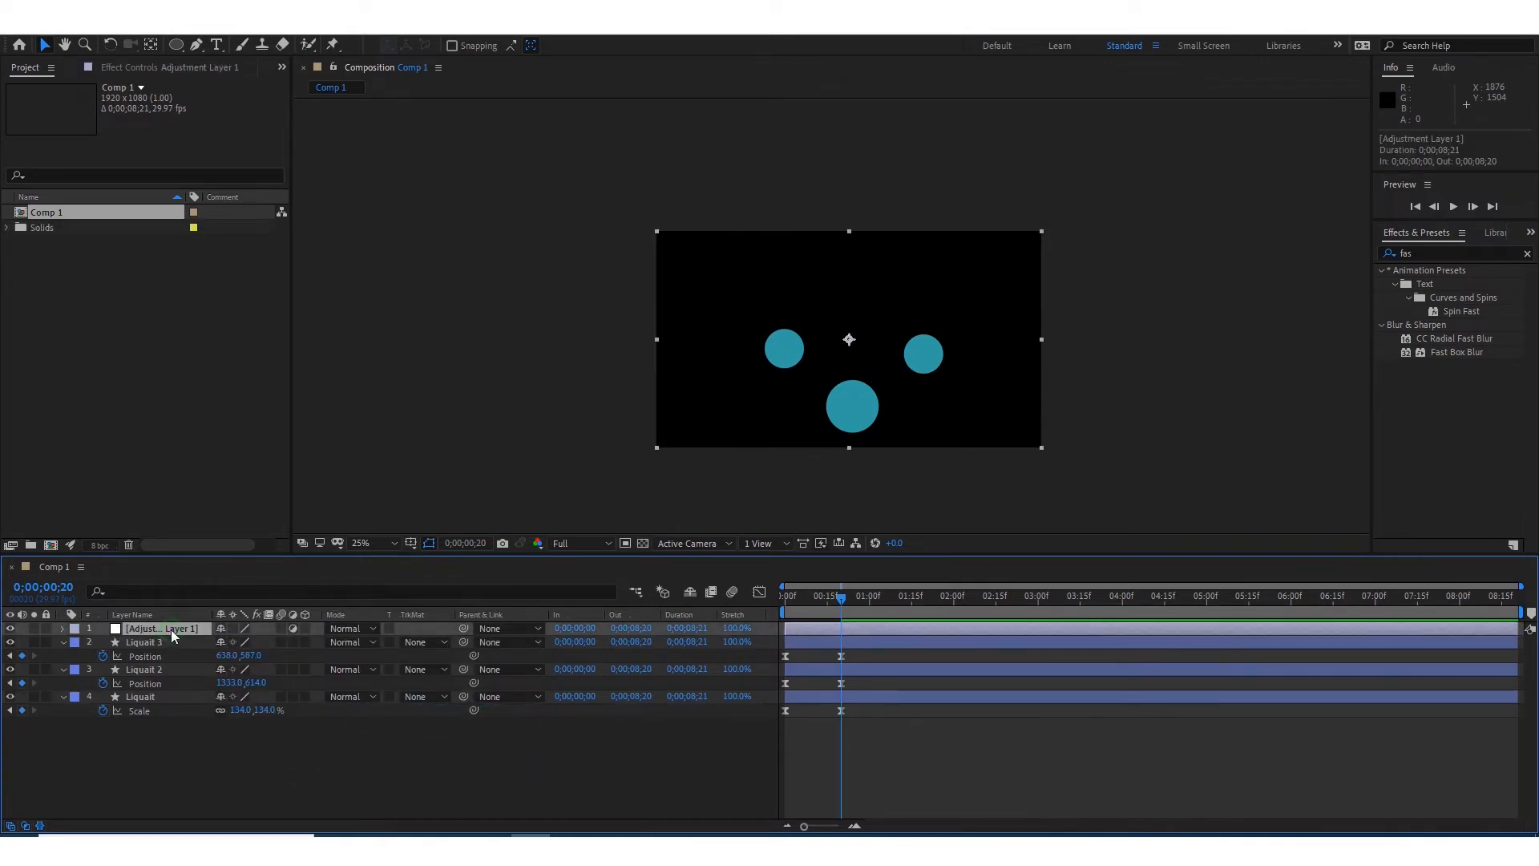
Apply Fast Box Blur to the adjustment layer with Blur Radius 50 and Iterations 3, and preview the animation.
{"action": "left_click_drag", "start_coordinate": [1464, 355], "coordinate": [119, 631]}
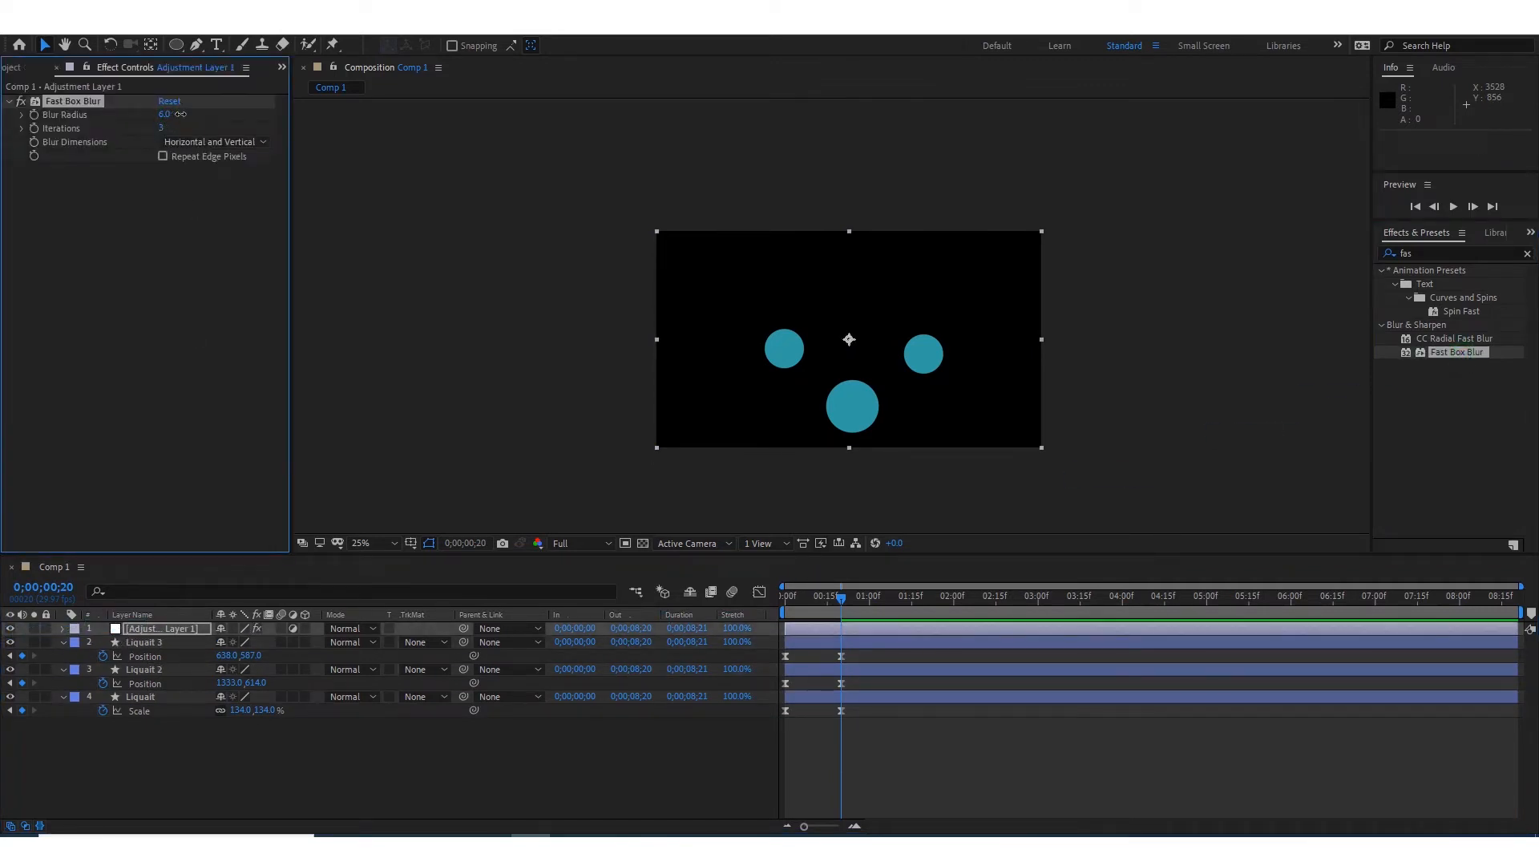
{"action": "left_click_drag", "start_coordinate": [180, 114], "coordinate": [195, 115]}
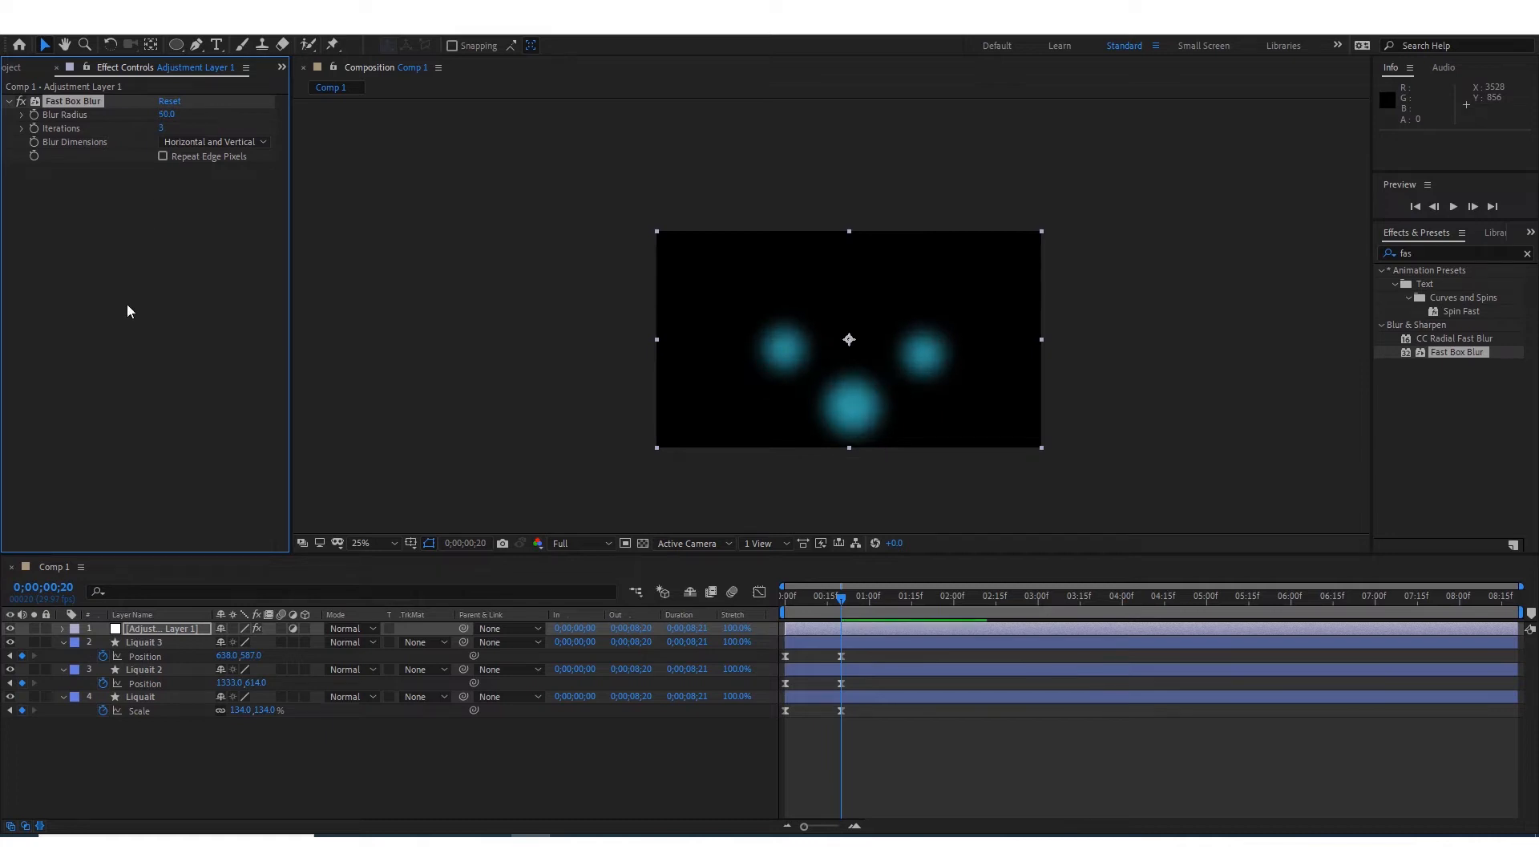
{"action": "left_click_drag", "start_coordinate": [162, 126], "coordinate": [169, 129]}
{"action": "left_click", "coordinate": [165, 128]}
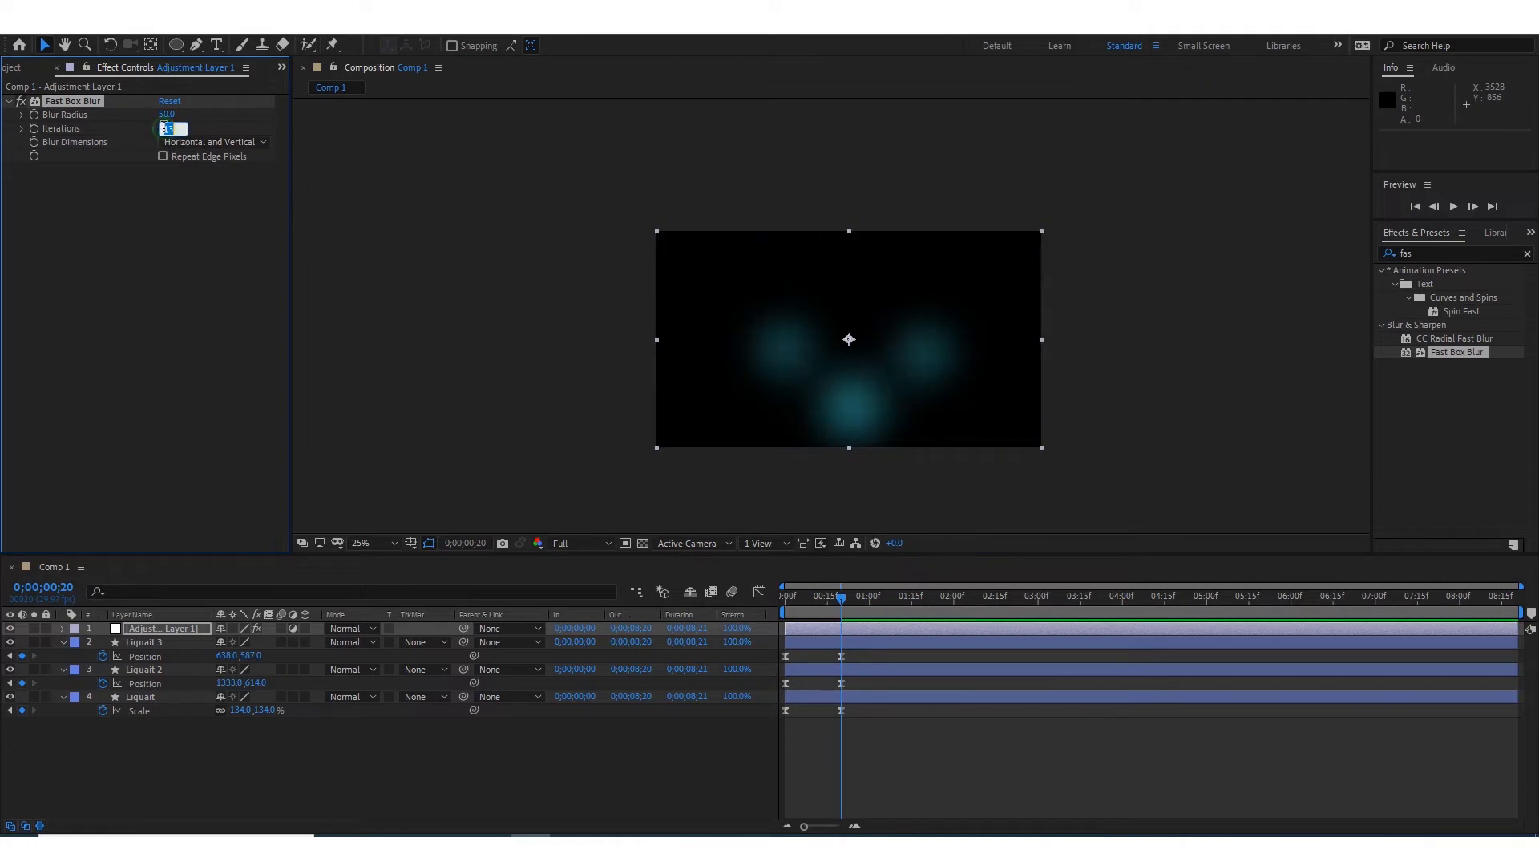
{"action": "type", "text": "3"}
{"action": "key", "text": "Return"}
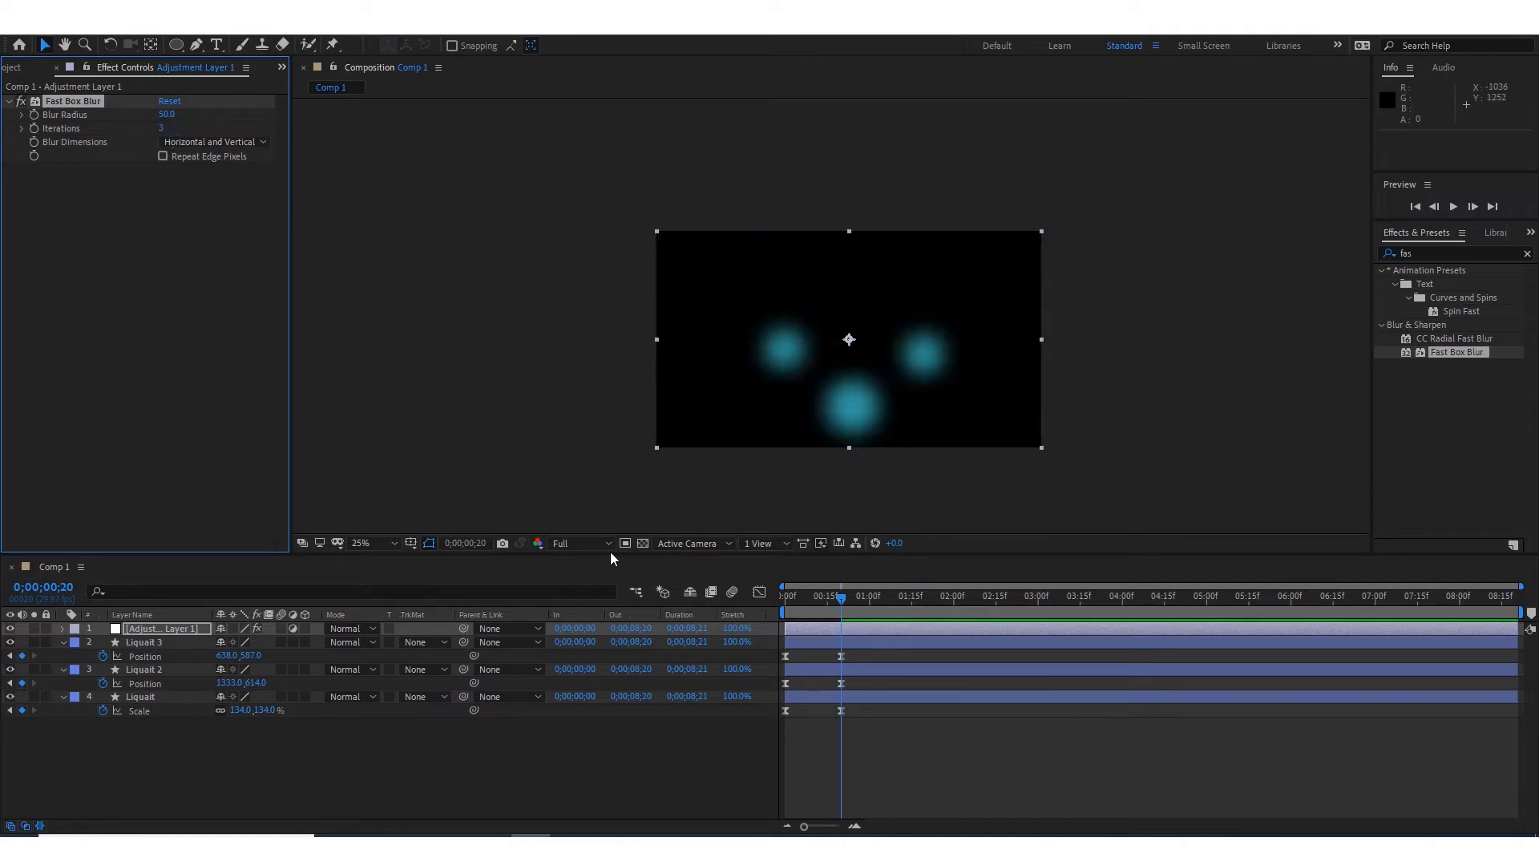
{"action": "left_click_drag", "start_coordinate": [848, 597], "coordinate": [761, 605]}
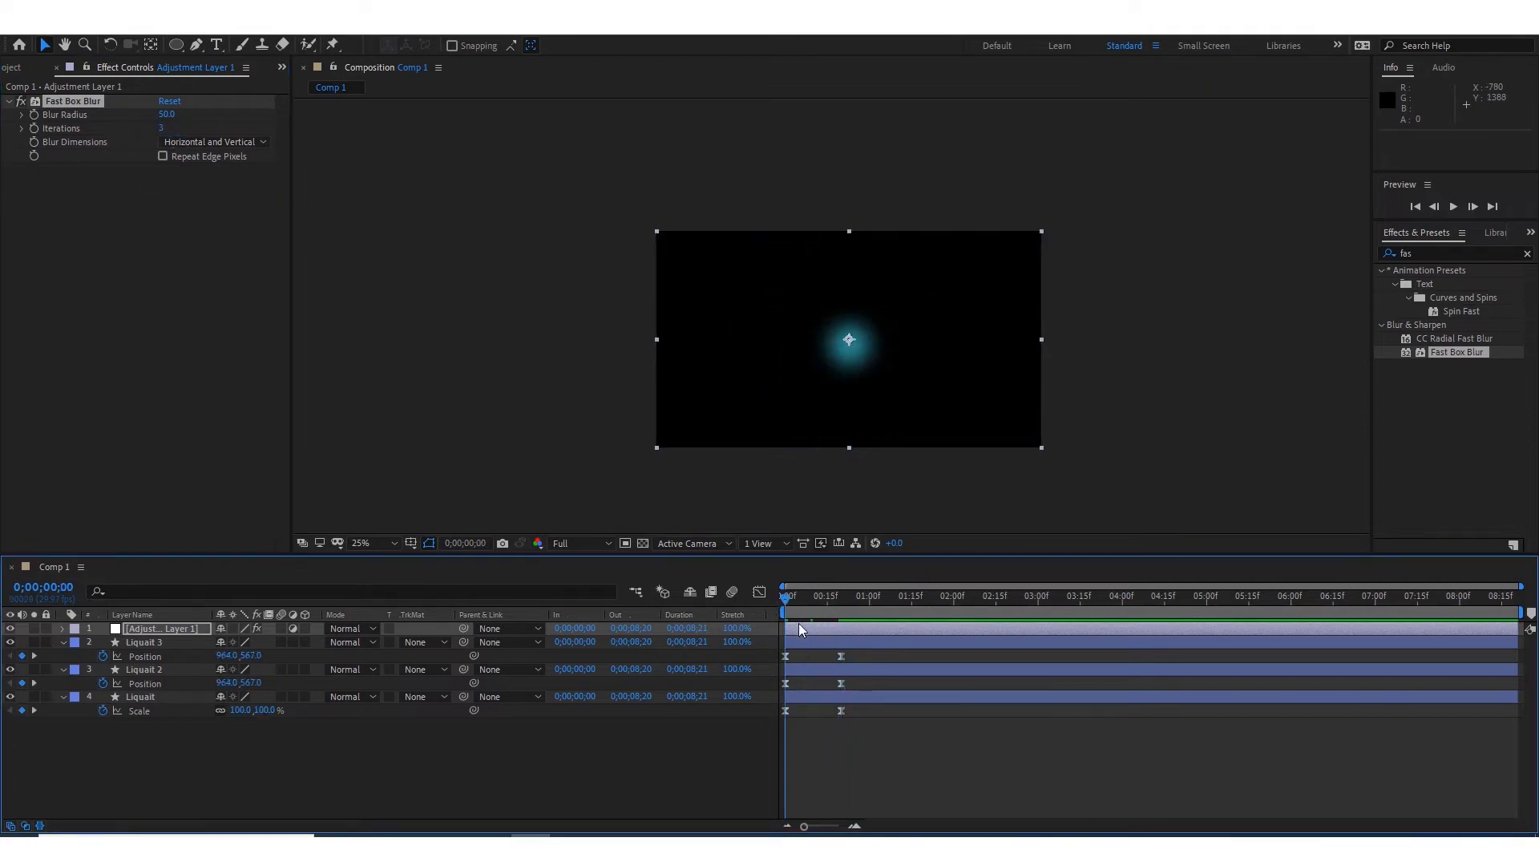
{"action": "key", "text": "space"}
{"action": "key", "text": "space"}
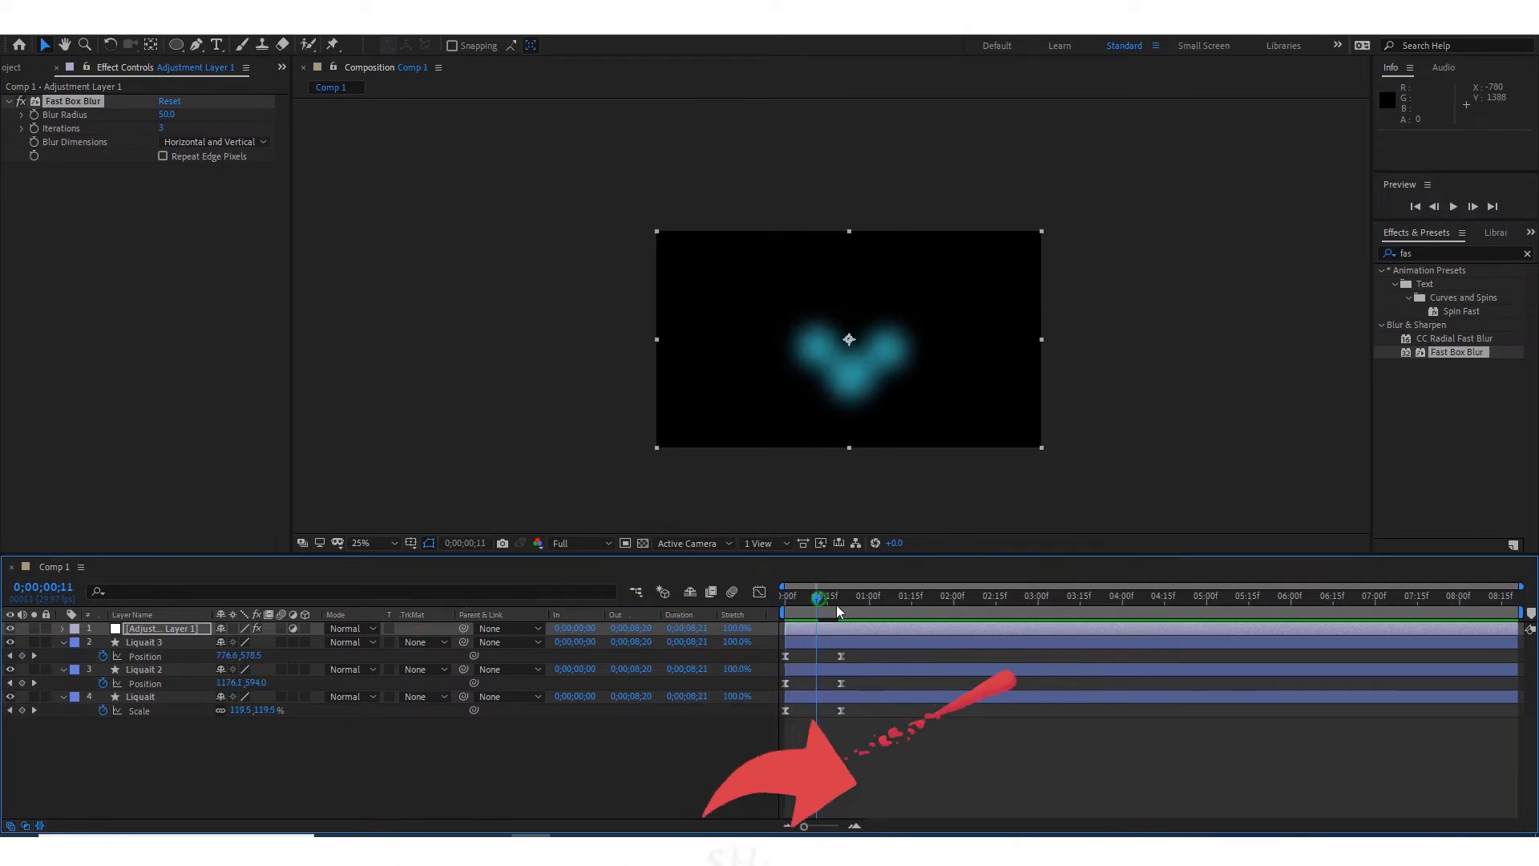
Search the effects for "Matt" and apply Matte Choker to the adjustment layer at 0;00;00;20.
{"action": "left_click", "coordinate": [842, 605]}
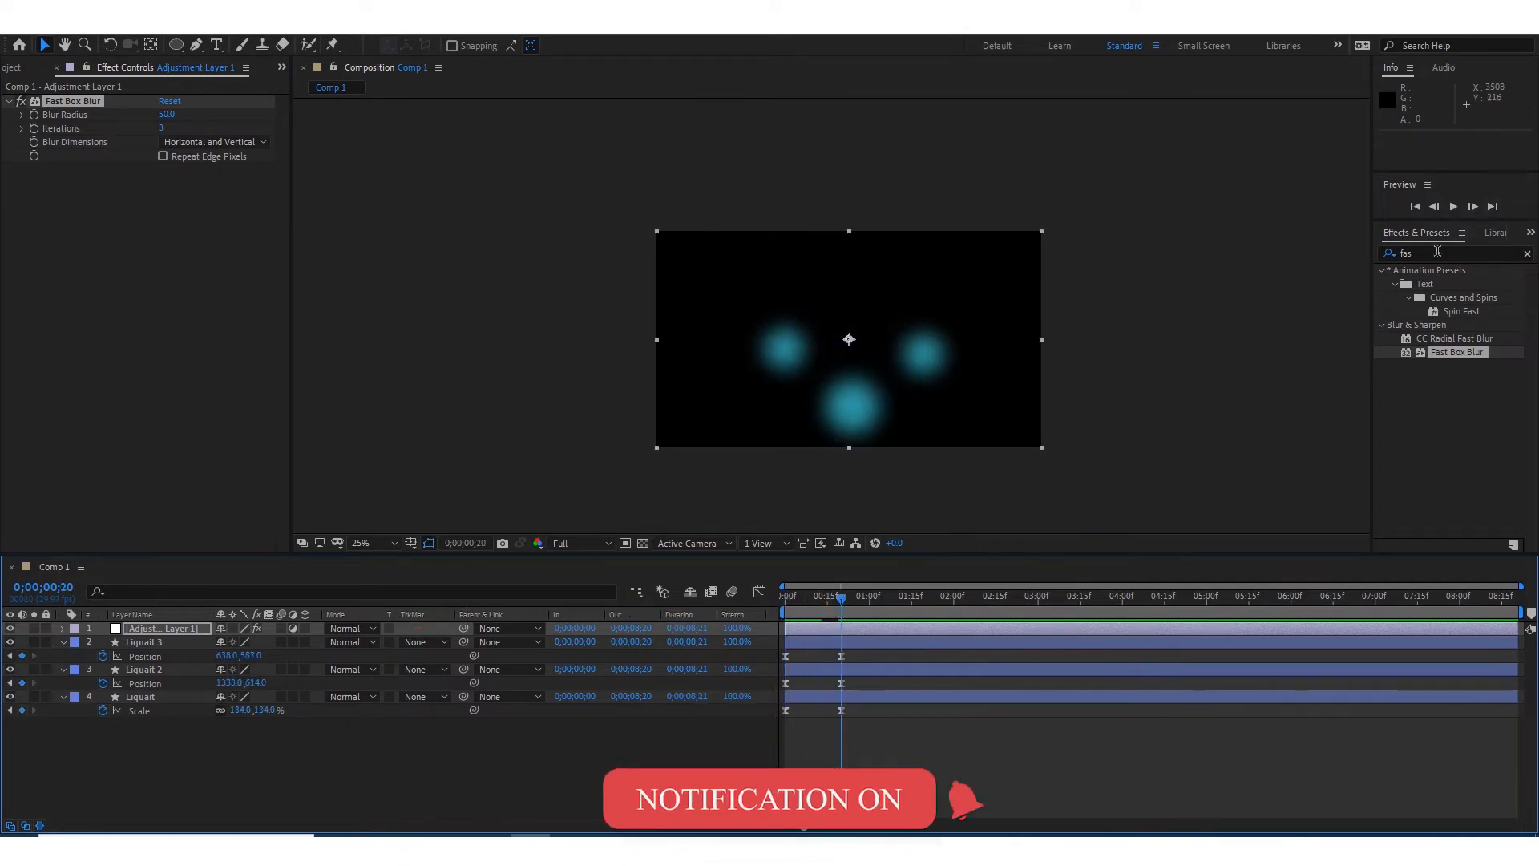
{"action": "left_click", "coordinate": [1442, 254]}
{"action": "type", "text": "Matt"}
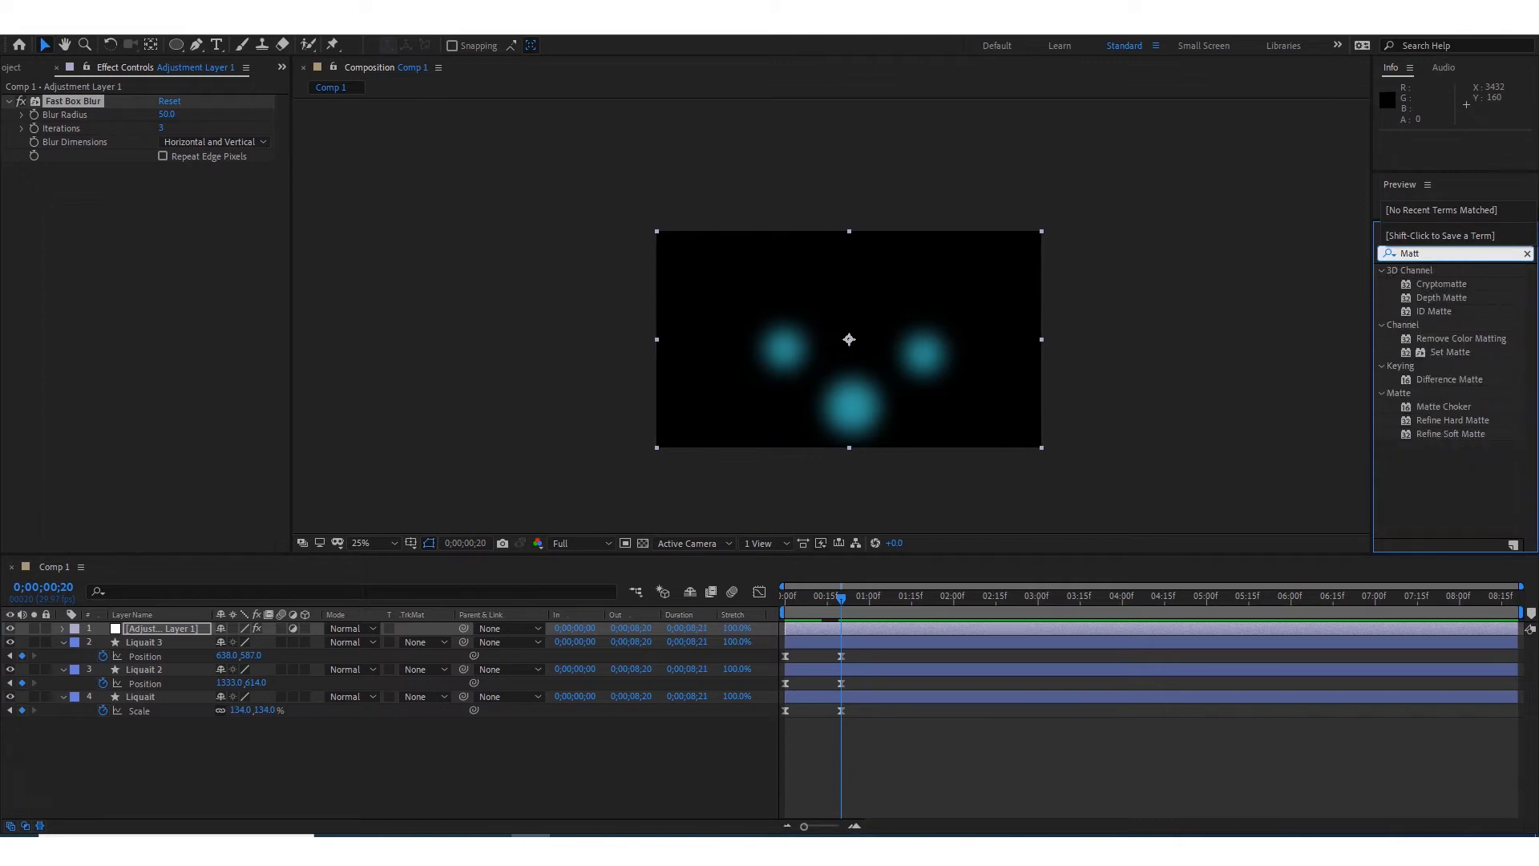
{"action": "left_click_drag", "start_coordinate": [1458, 411], "coordinate": [171, 620]}
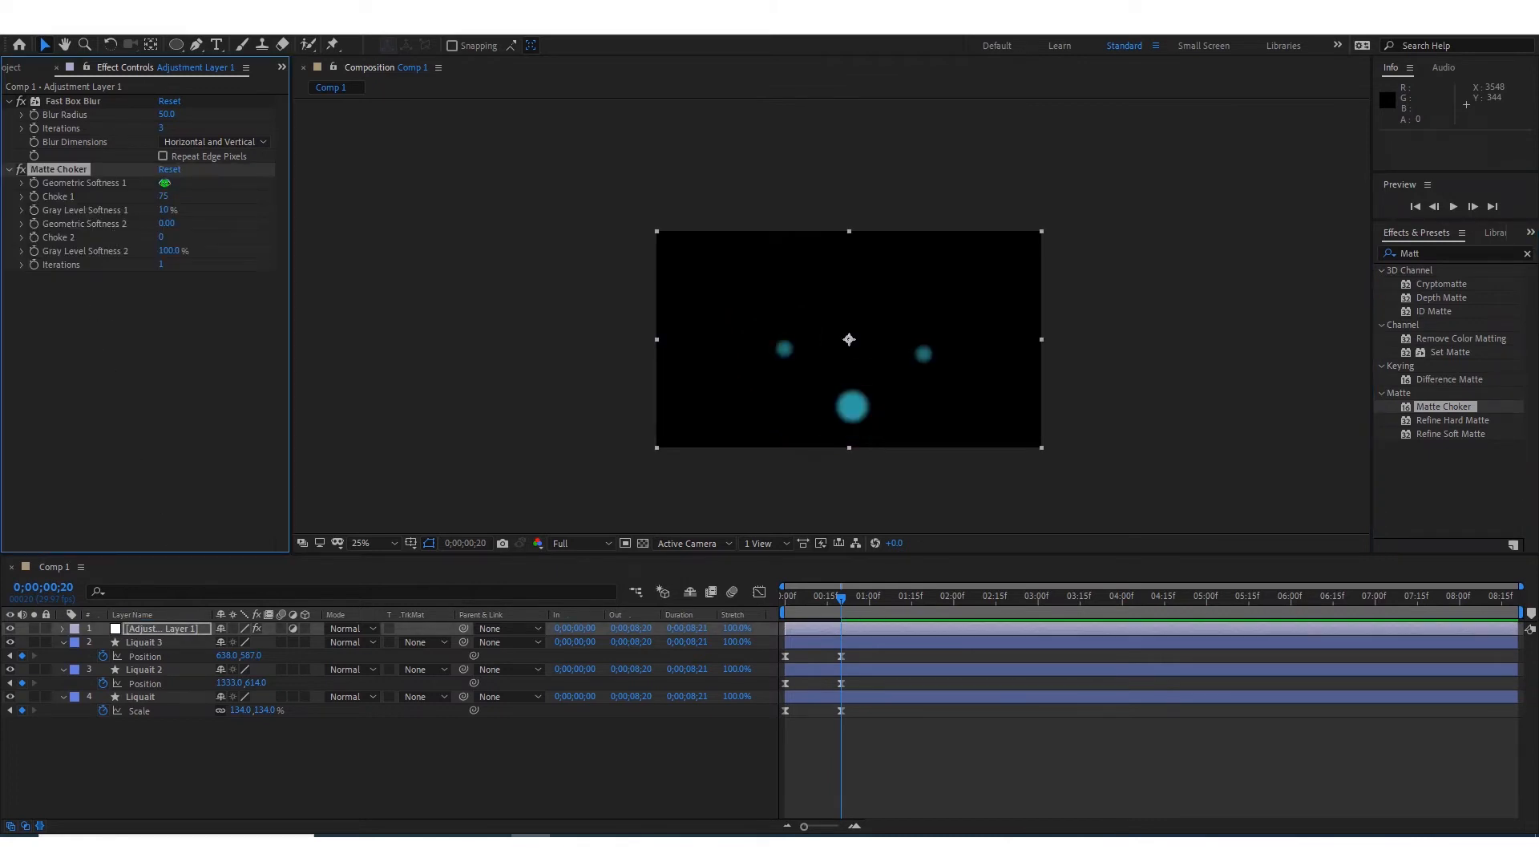
Set the Matte Choker's Geometric Softness 1 to 8.9 and Choke 1 to 19, and preview the animation.
{"action": "left_click_drag", "start_coordinate": [168, 183], "coordinate": [170, 184]}
{"action": "left_click_drag", "start_coordinate": [843, 601], "coordinate": [786, 608]}
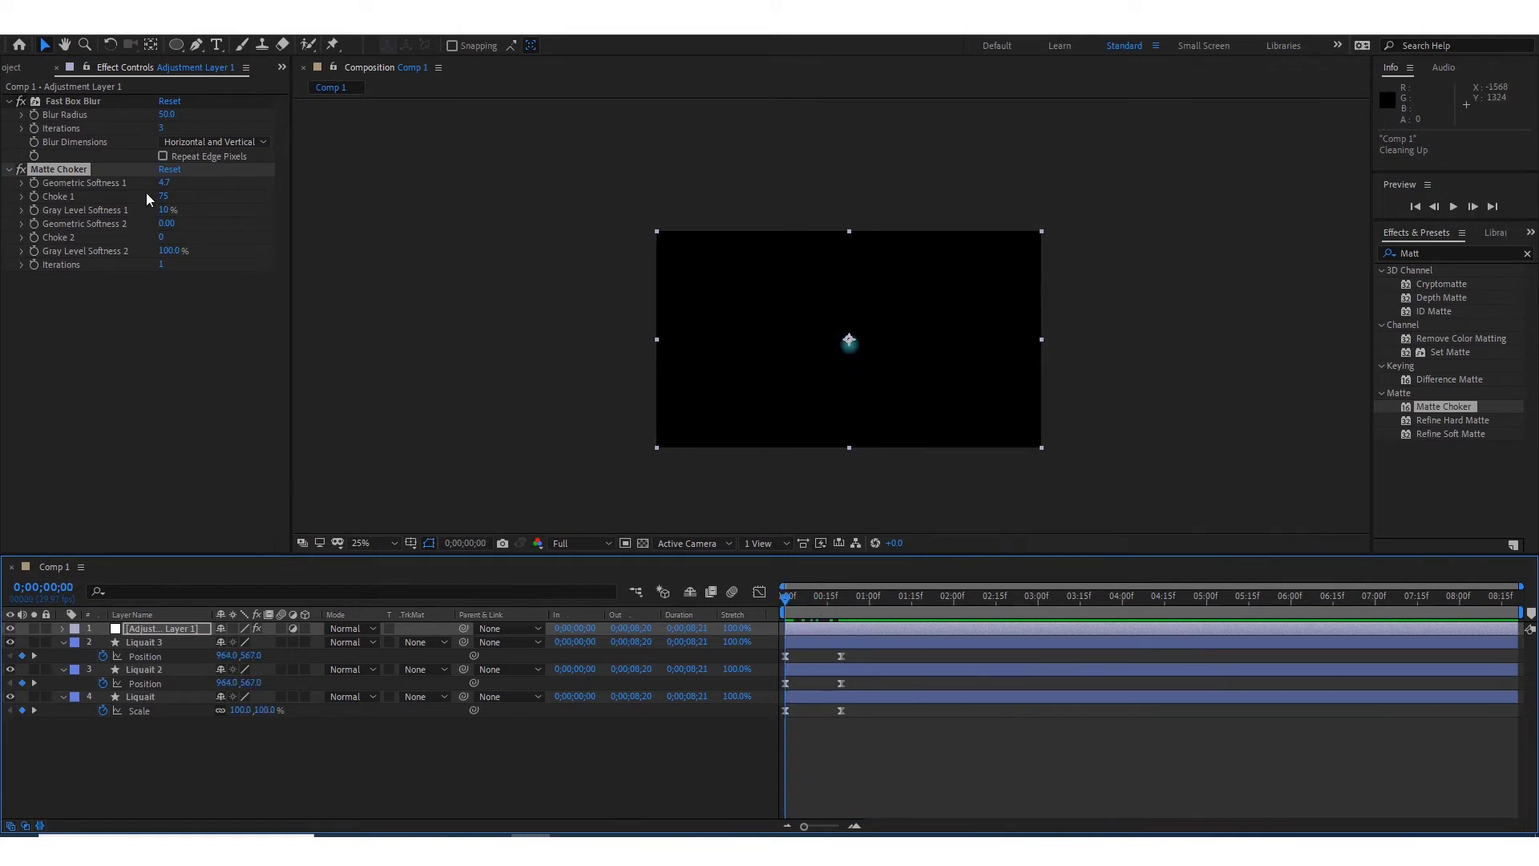
{"action": "left_click_drag", "start_coordinate": [165, 184], "coordinate": [168, 199]}
{"action": "left_click_drag", "start_coordinate": [786, 607], "coordinate": [842, 609]}
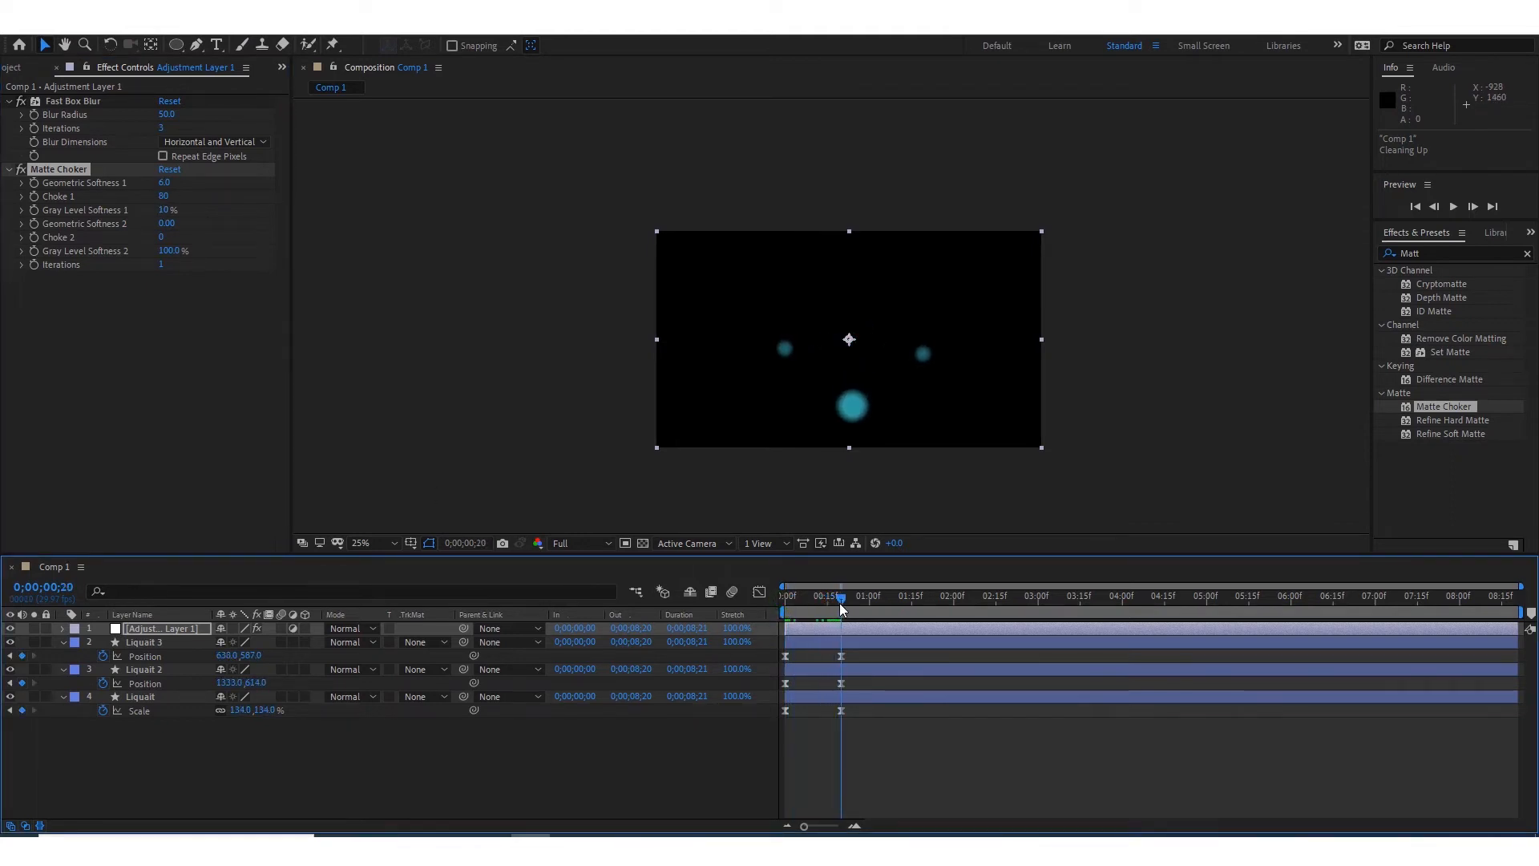
{"action": "left_click_drag", "start_coordinate": [161, 187], "coordinate": [128, 208]}
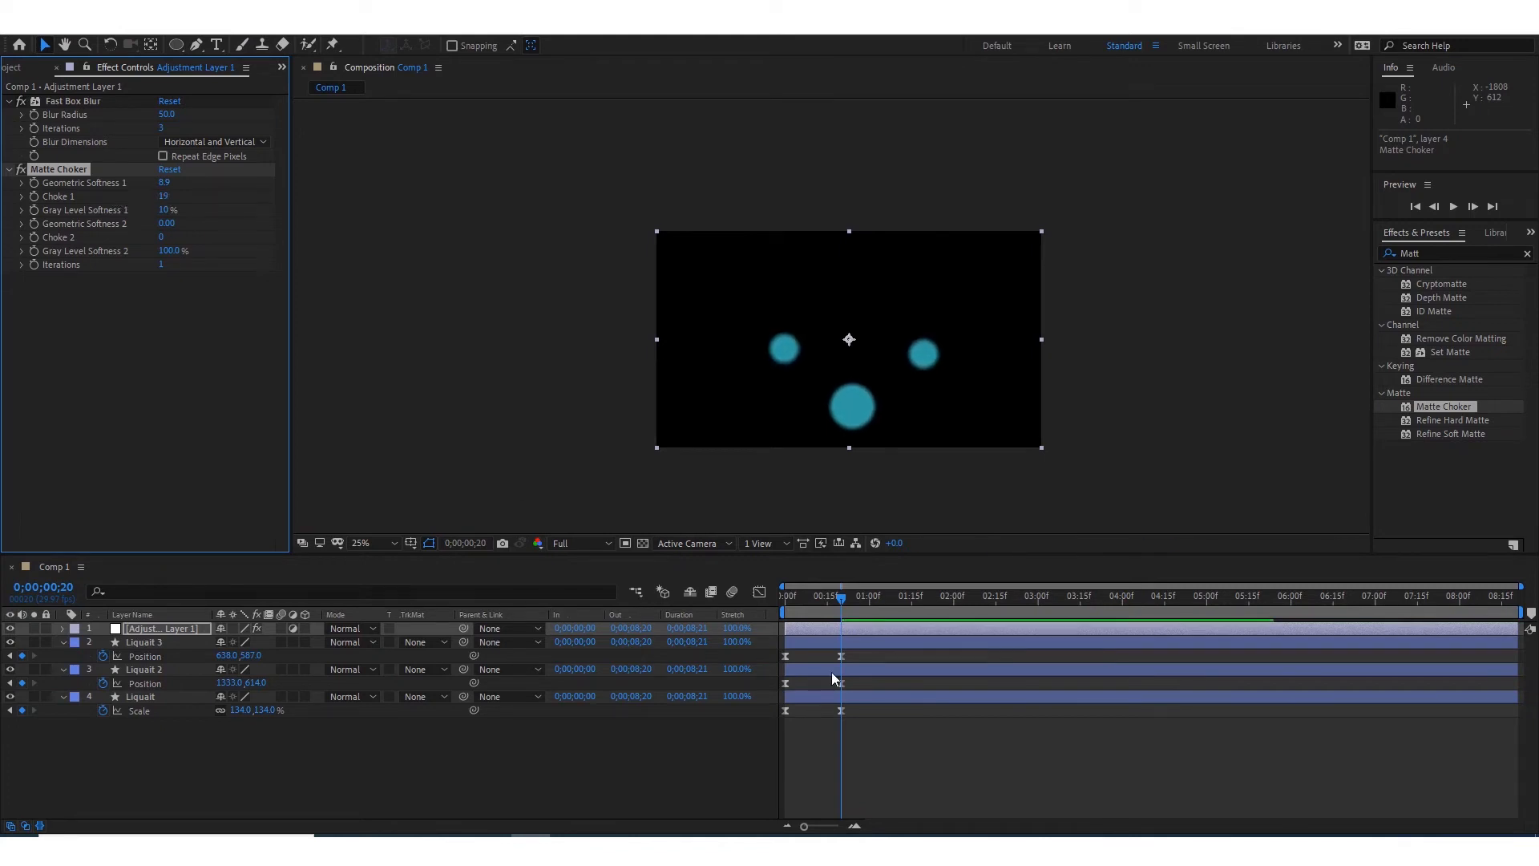
{"action": "left_click_drag", "start_coordinate": [841, 599], "coordinate": [770, 613]}
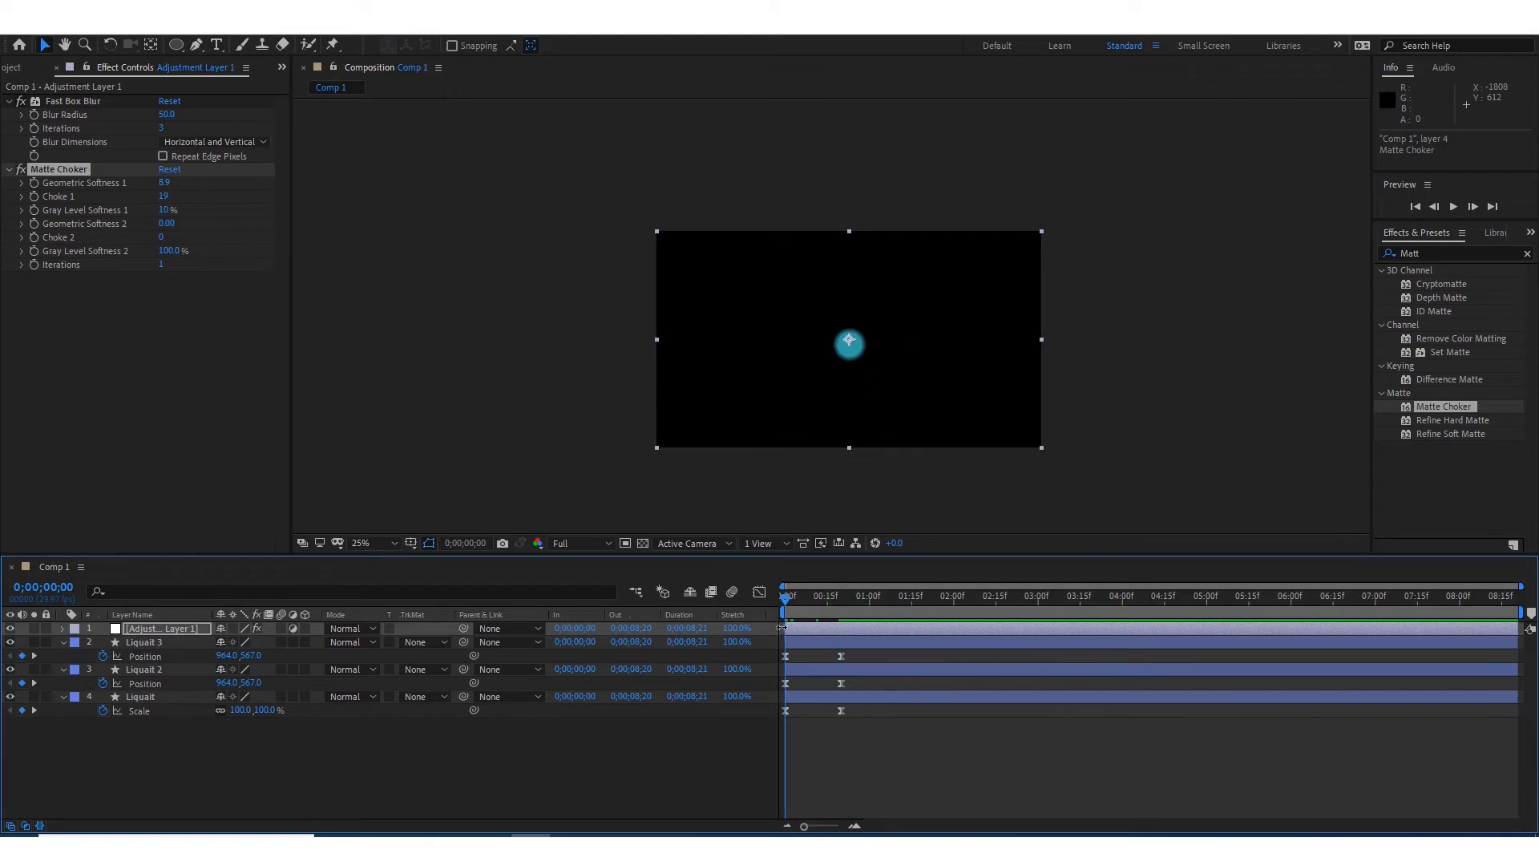
{"action": "key", "text": "space"}
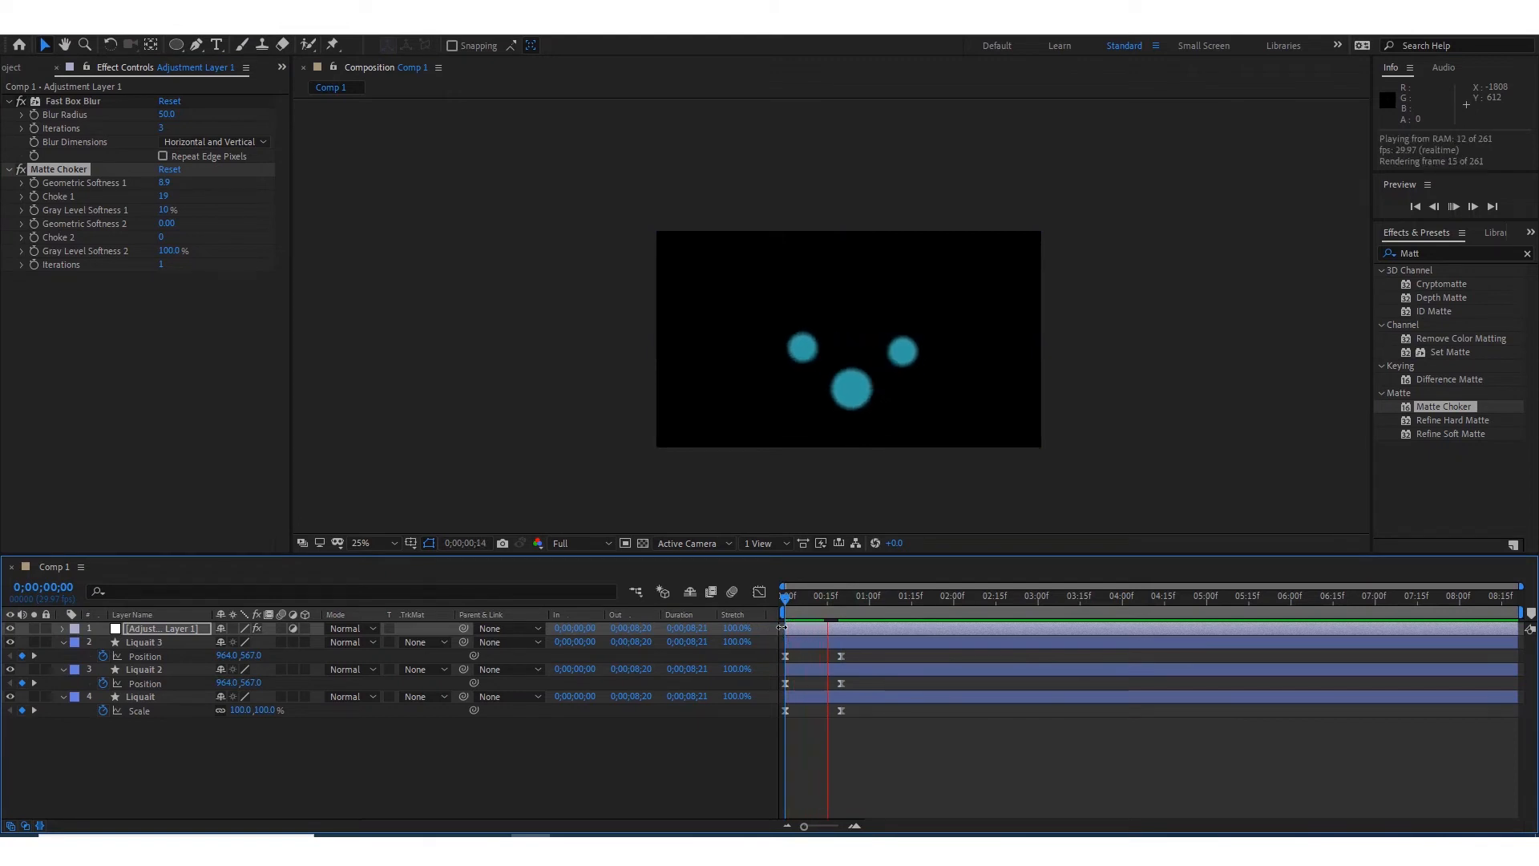
{"action": "key", "text": "space"}
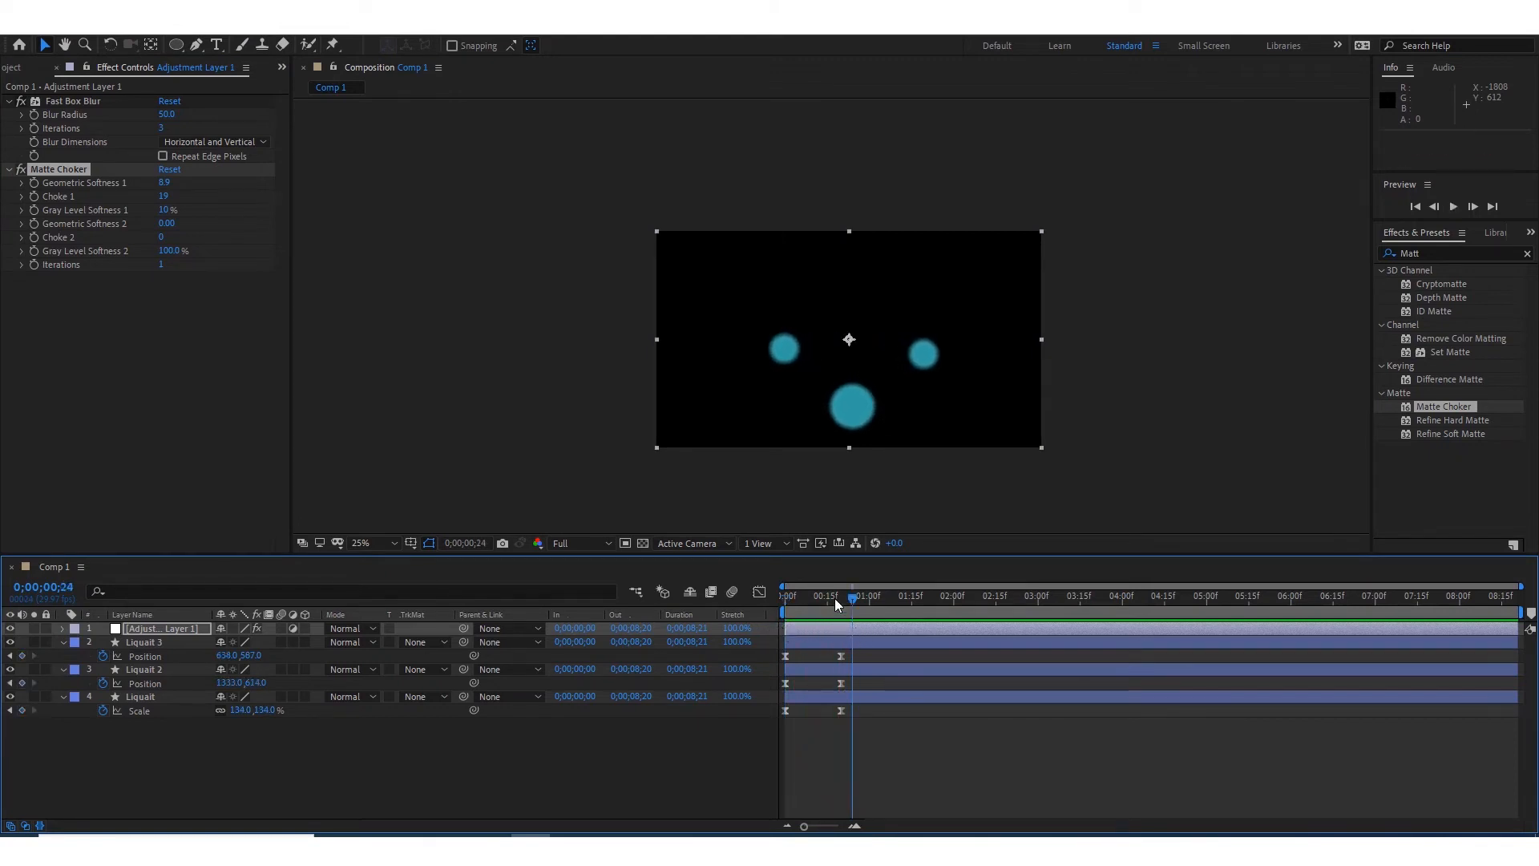
Set the Matte Choker's Gray Level Softness 1 to 0% and preview the animation repeatedly from the first frame.
{"action": "left_click_drag", "start_coordinate": [842, 602], "coordinate": [835, 604]}
{"action": "left_click_drag", "start_coordinate": [167, 211], "coordinate": [145, 211]}
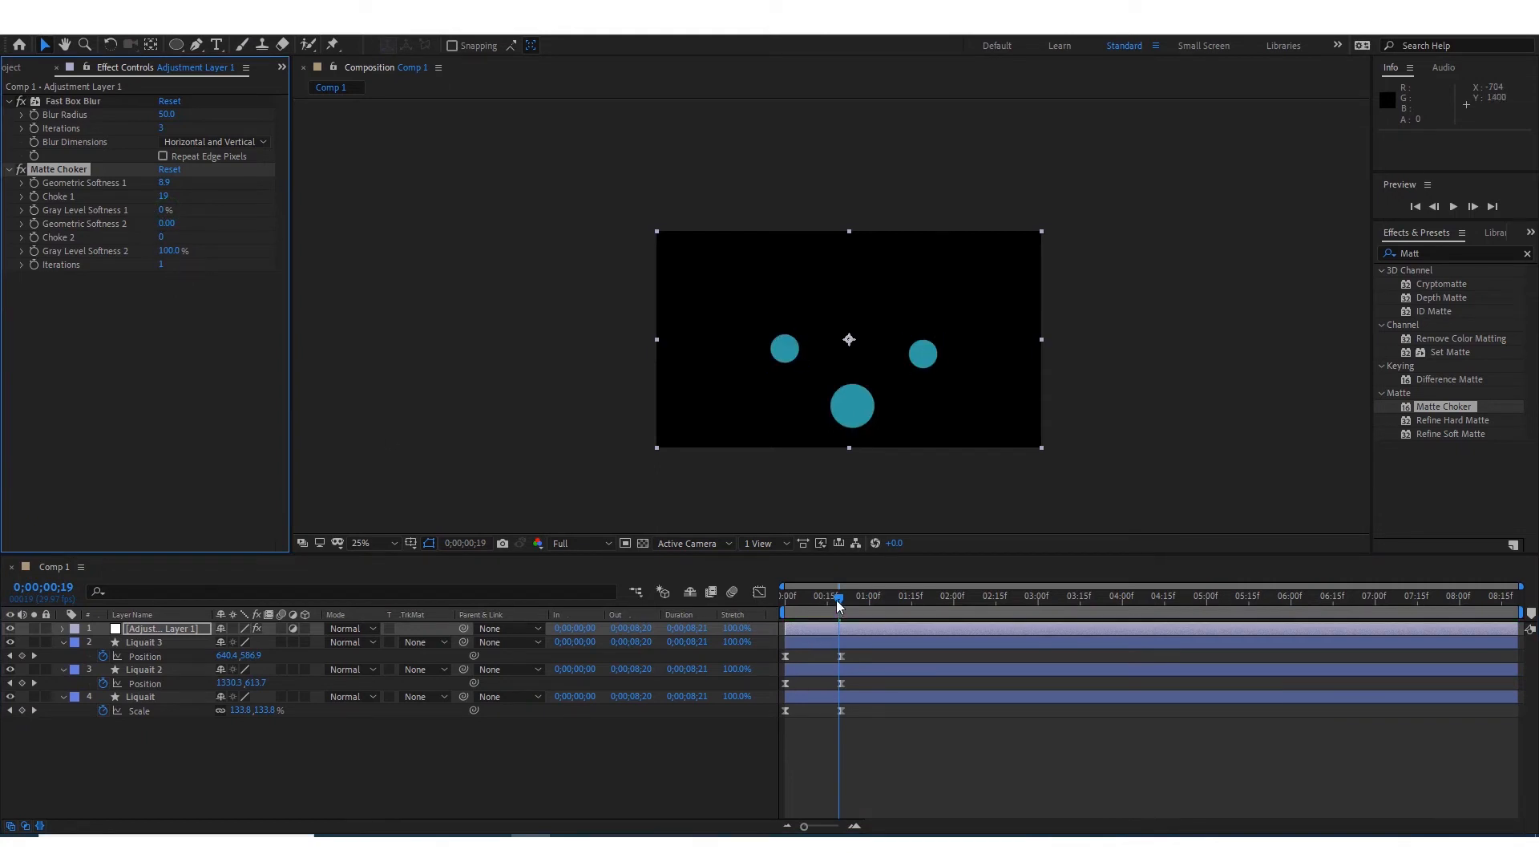
{"action": "left_click_drag", "start_coordinate": [836, 599], "coordinate": [776, 604]}
{"action": "key", "text": "space"}
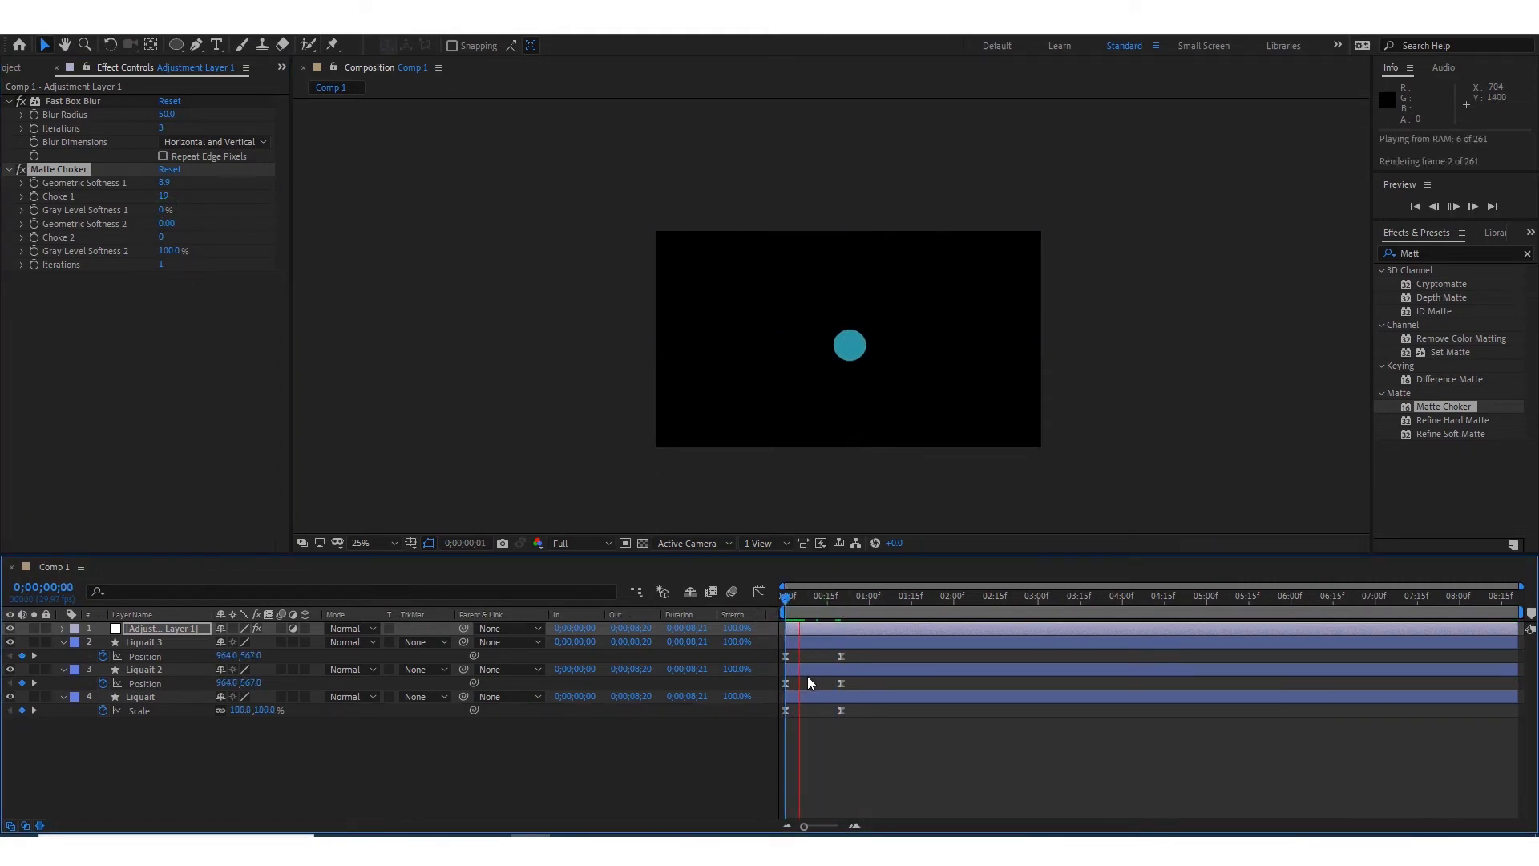
{"action": "key", "text": "space"}
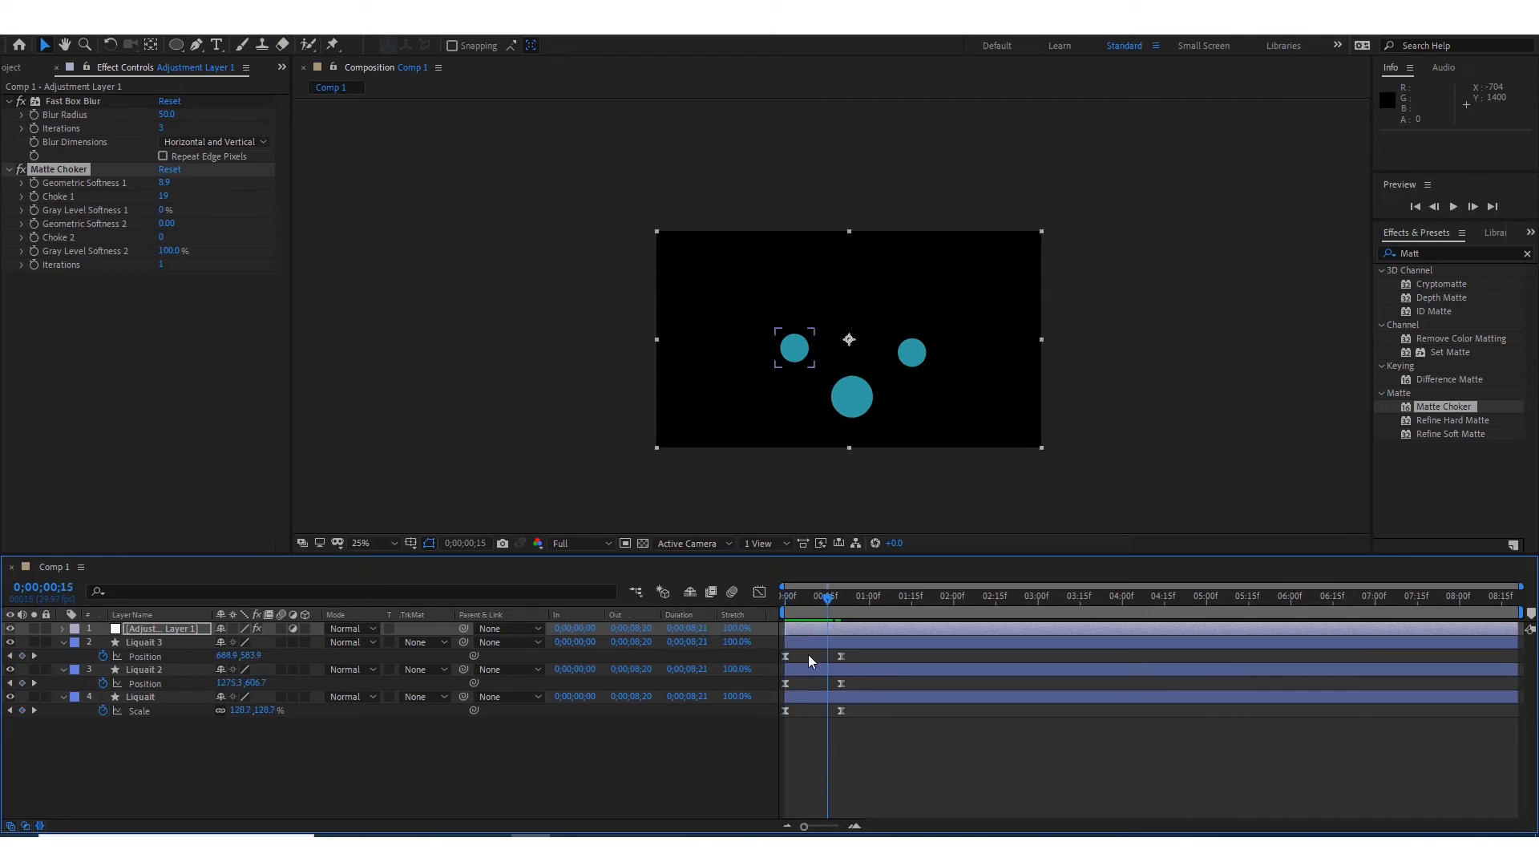
{"action": "left_click_drag", "start_coordinate": [826, 599], "coordinate": [746, 611]}
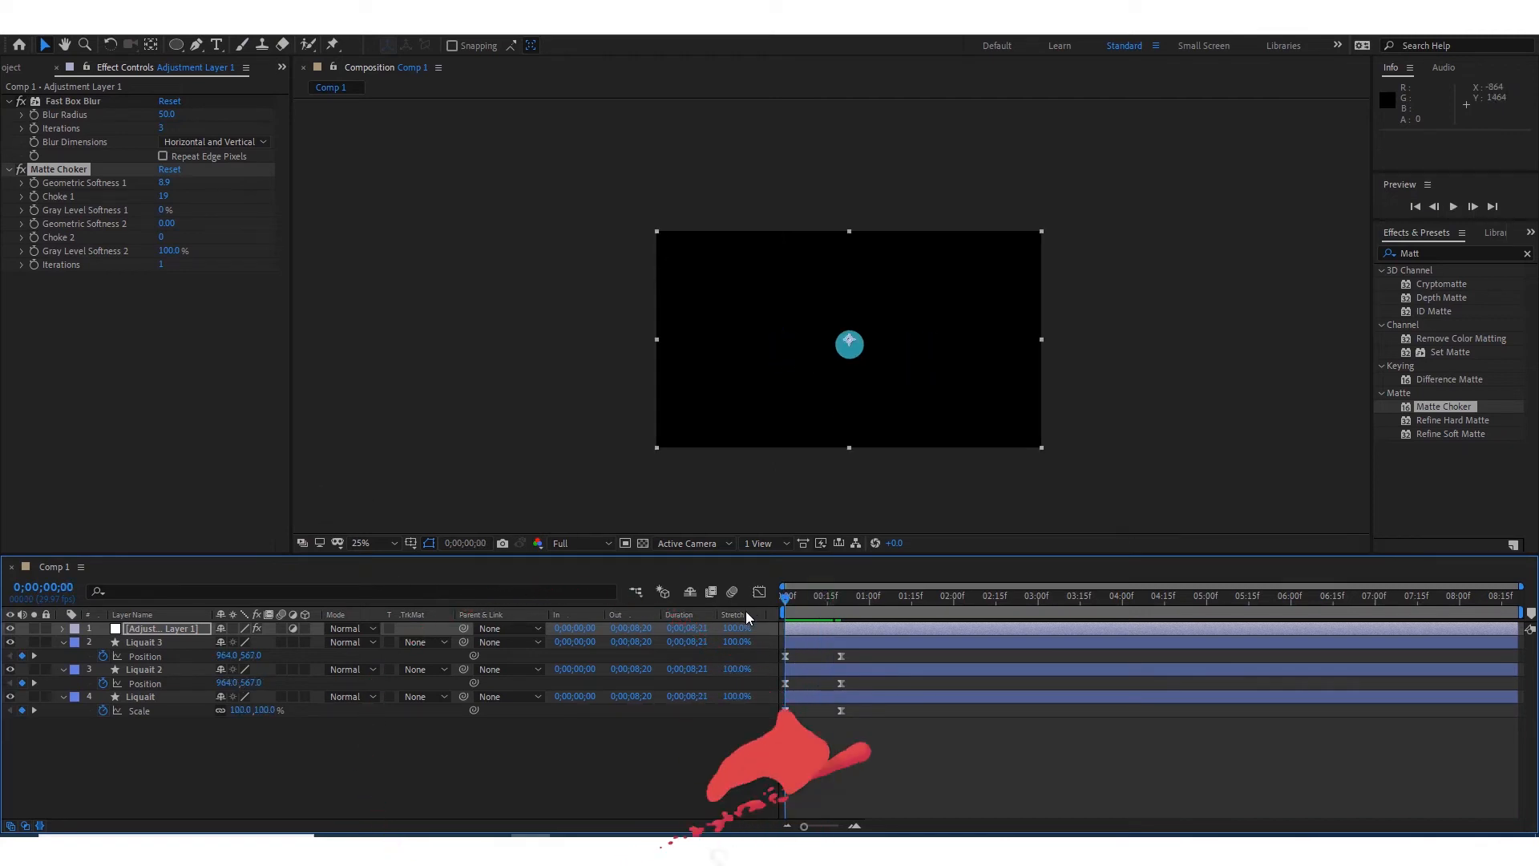
{"action": "key", "text": "space"}
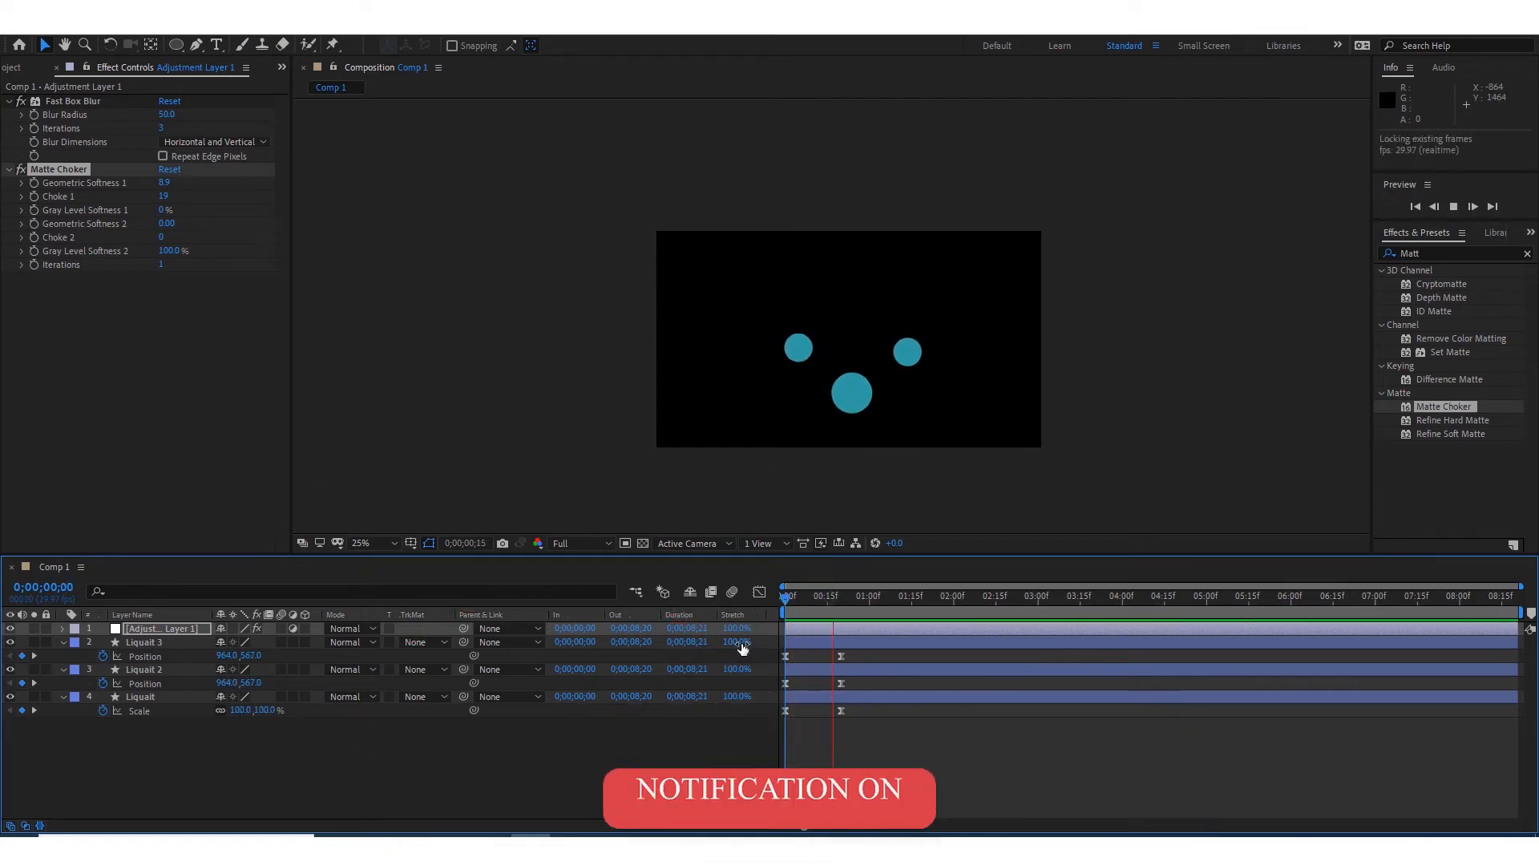
{"action": "key", "text": "space"}
{"action": "left_click_drag", "start_coordinate": [800, 616], "coordinate": [767, 626]}
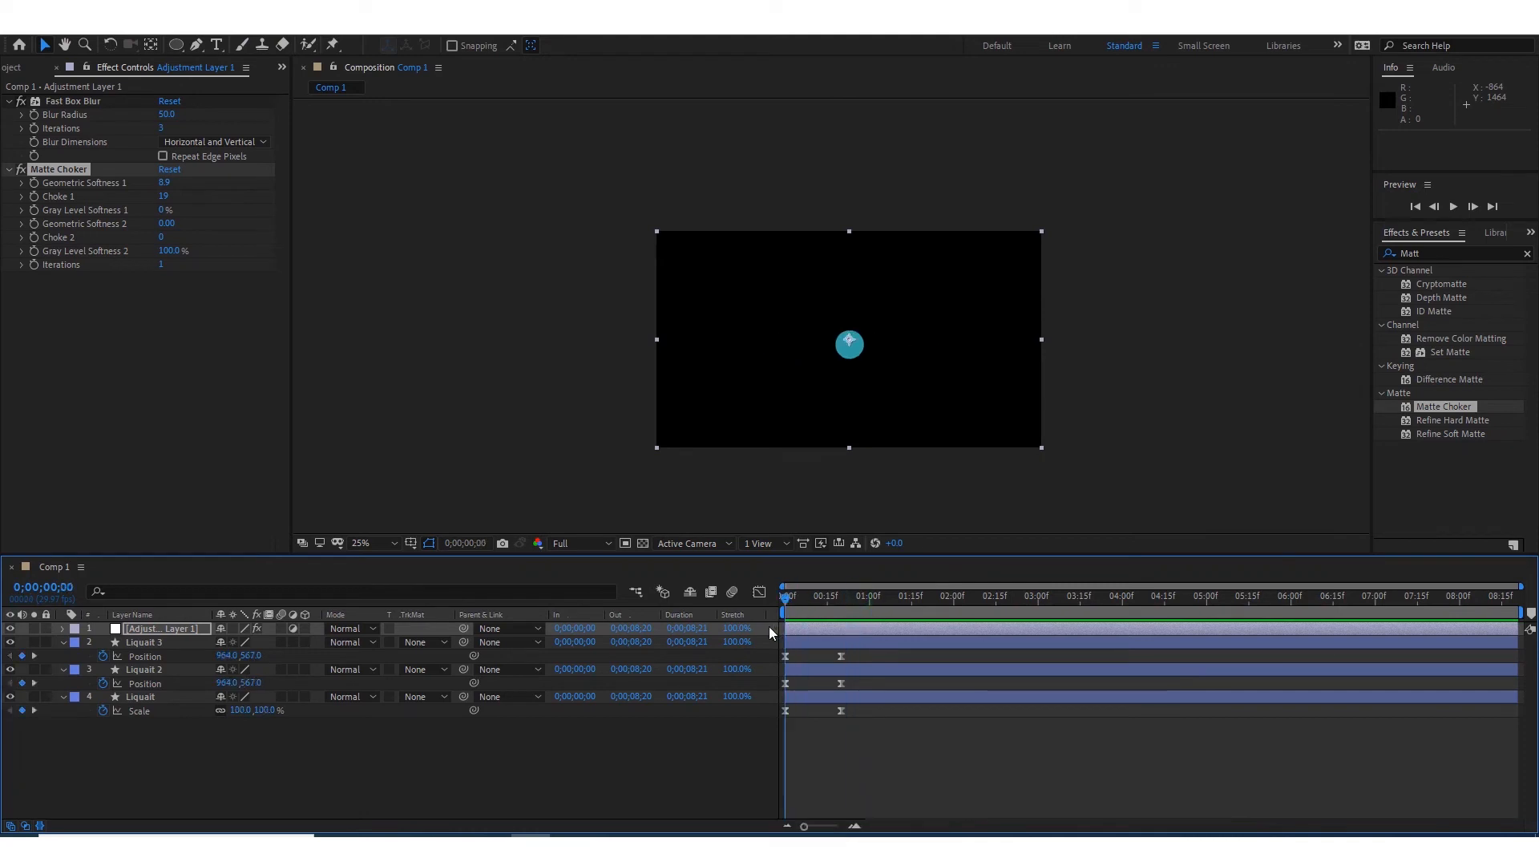
{"action": "key", "text": "space"}
{"action": "key", "text": "space"}
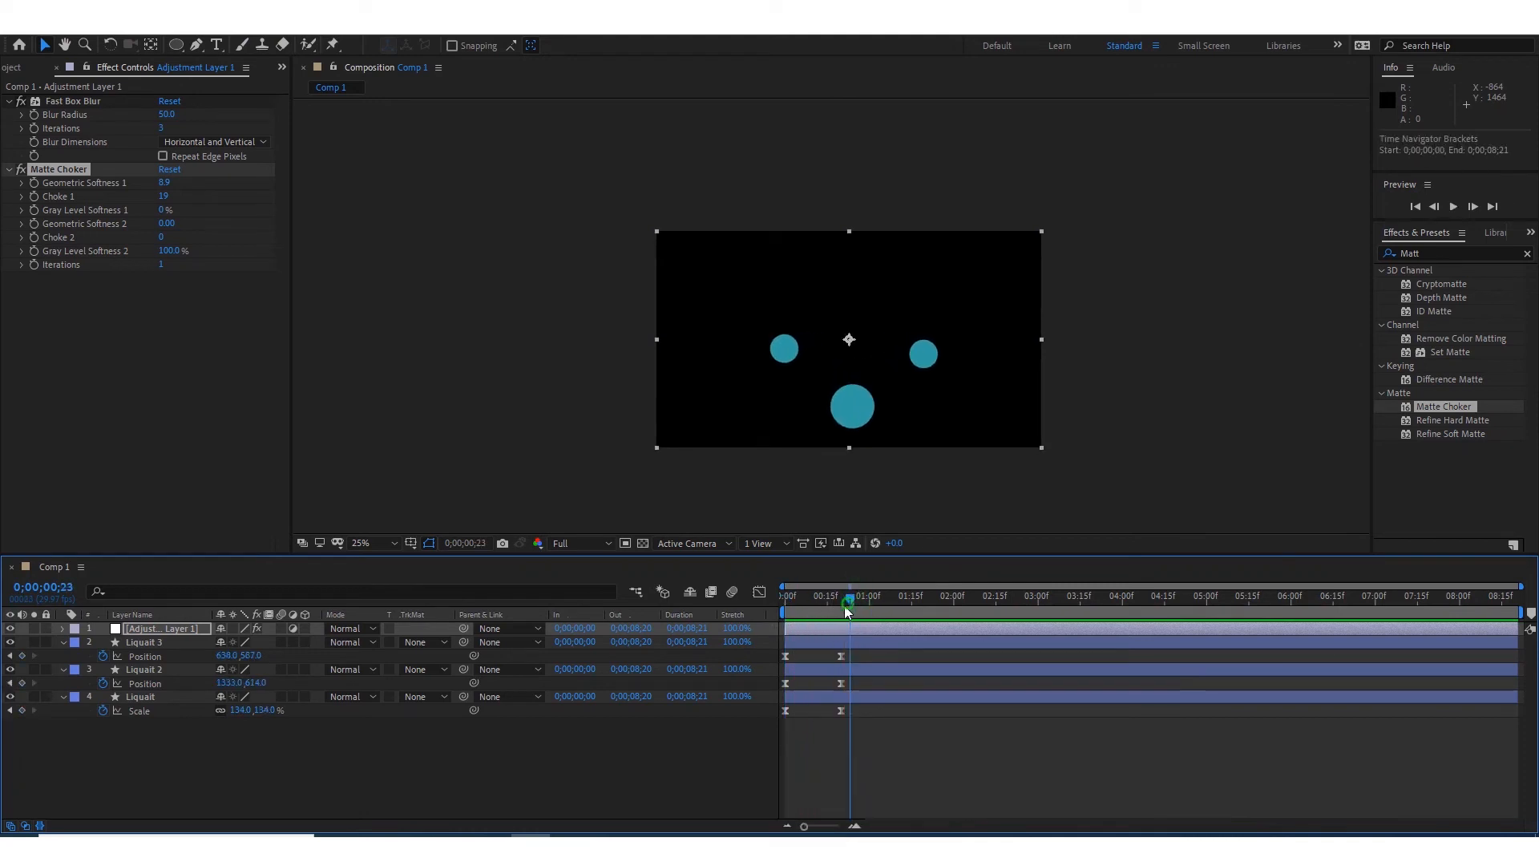
At 0;00;00;10, set the Matte Choker's Geometric Softness 1 to 1.1 and Choke 1 to 6, and preview the animation.
{"action": "left_click_drag", "start_coordinate": [838, 598], "coordinate": [809, 608]}
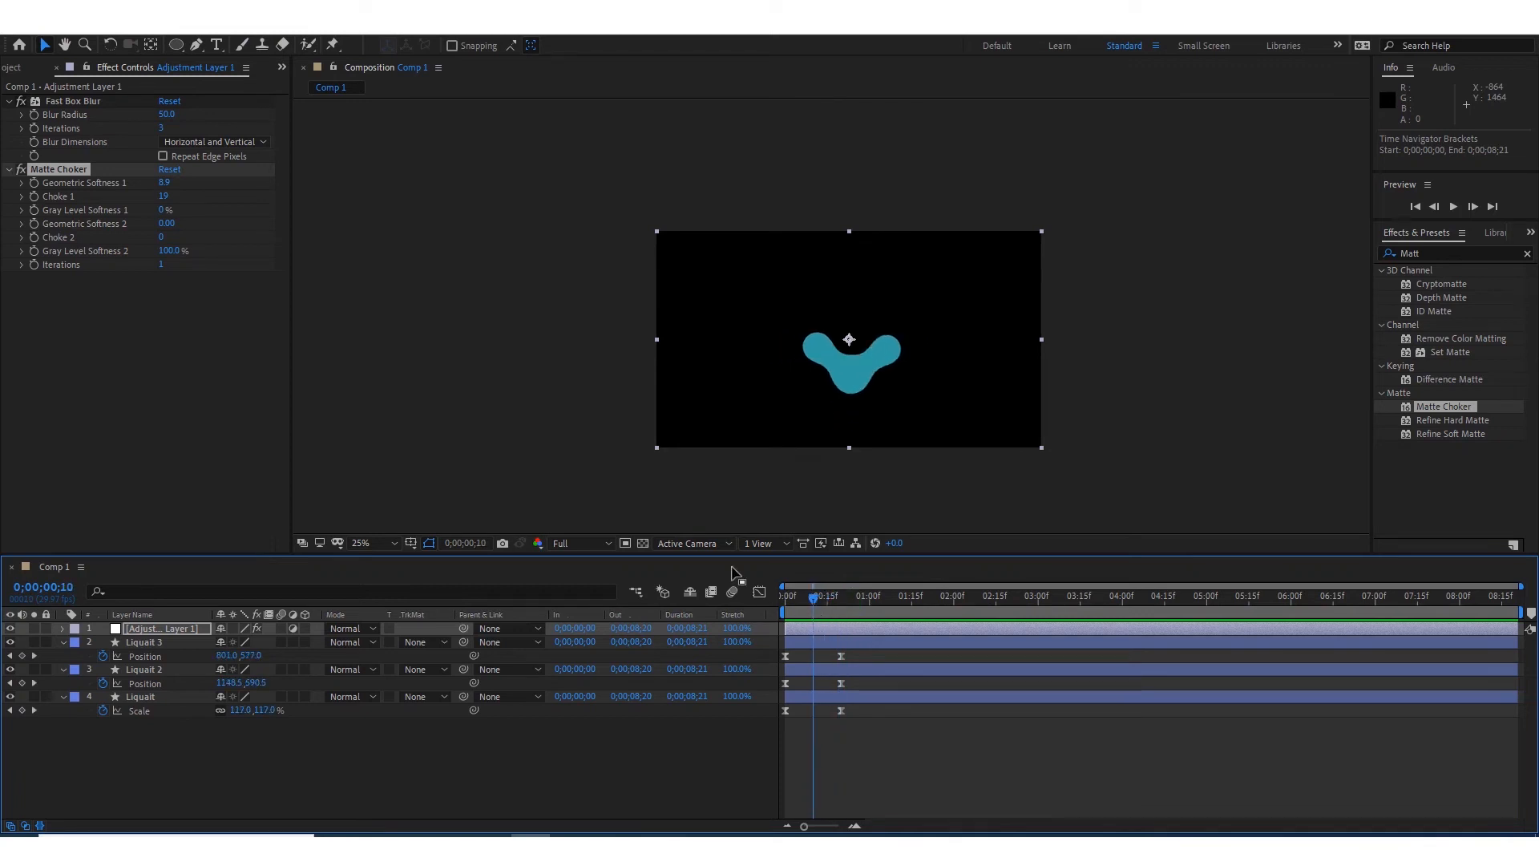
{"action": "mouse_move", "coordinate": [162, 210]}
{"action": "left_mouse_down"}
{"action": "mouse_move", "coordinate": [153, 218]}
{"action": "mouse_move", "coordinate": [184, 196]}
{"action": "mouse_move", "coordinate": [157, 199]}
{"action": "left_mouse_up"}
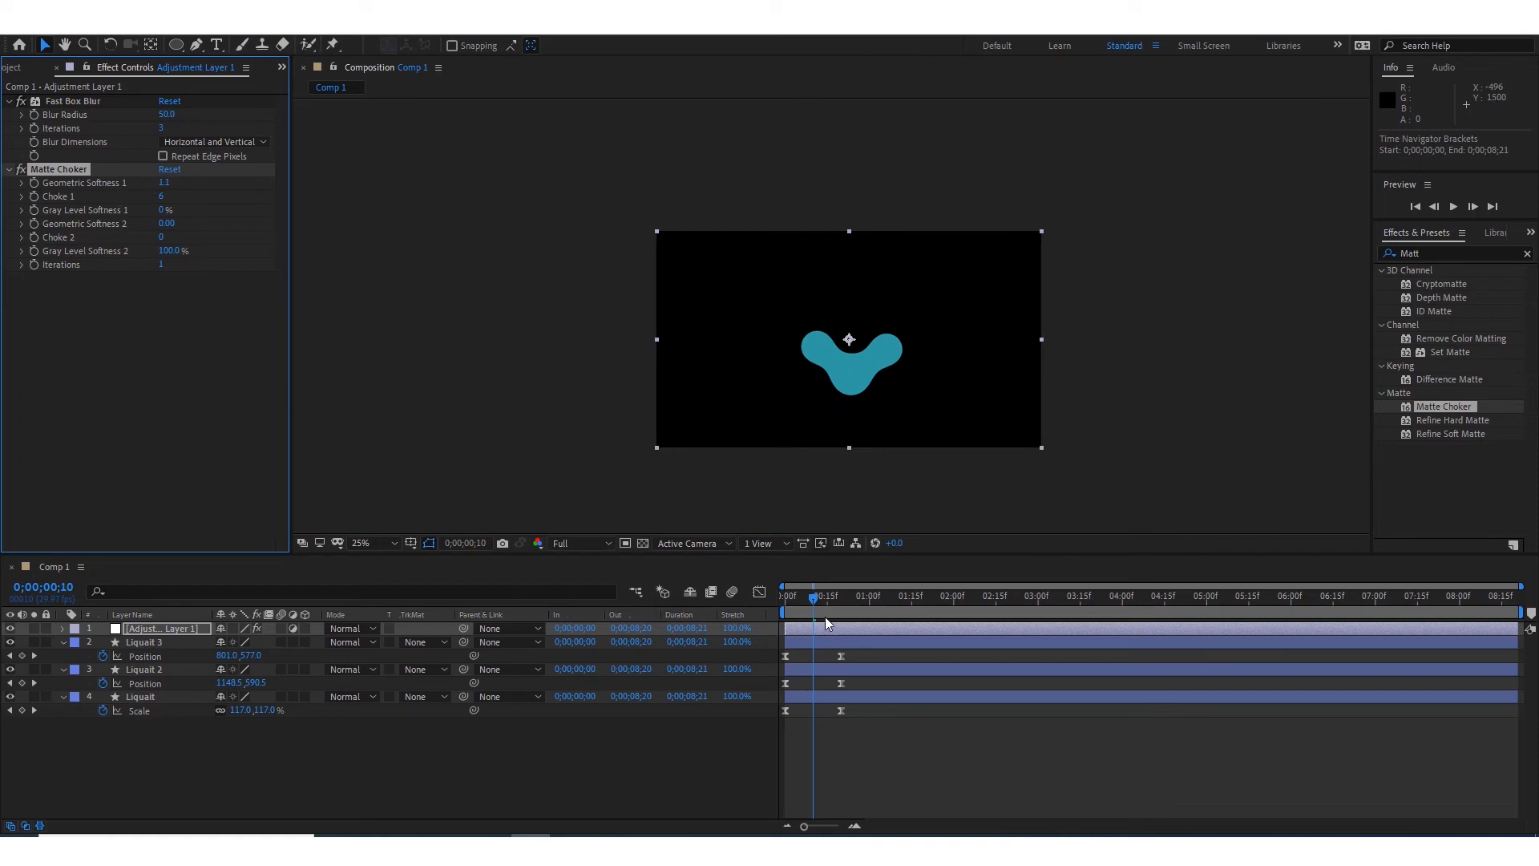
{"action": "left_click", "coordinate": [782, 602]}
{"action": "key", "text": "space"}
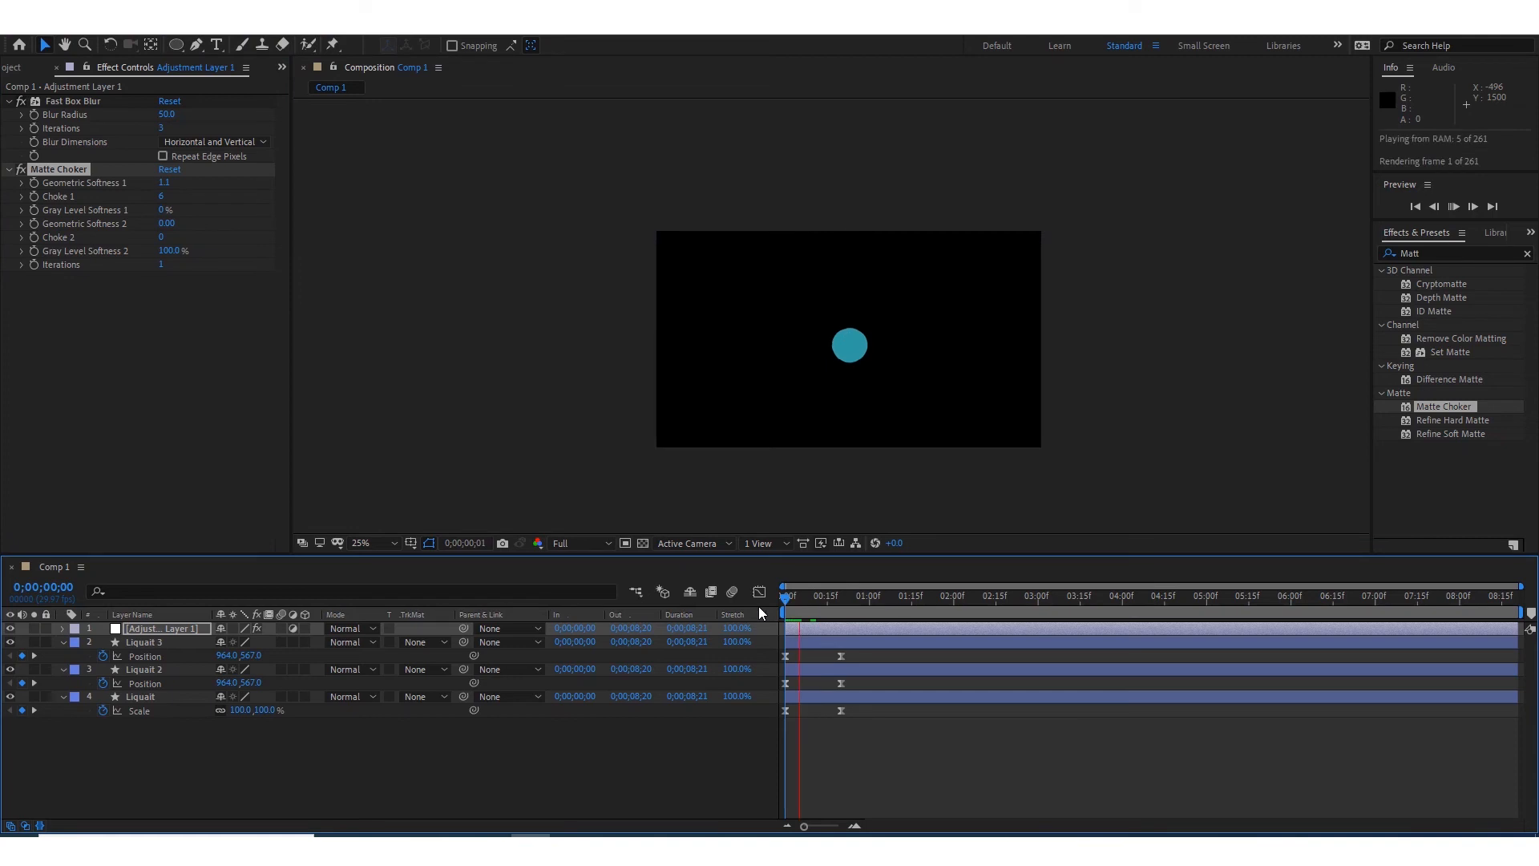
{"action": "key", "text": "space"}
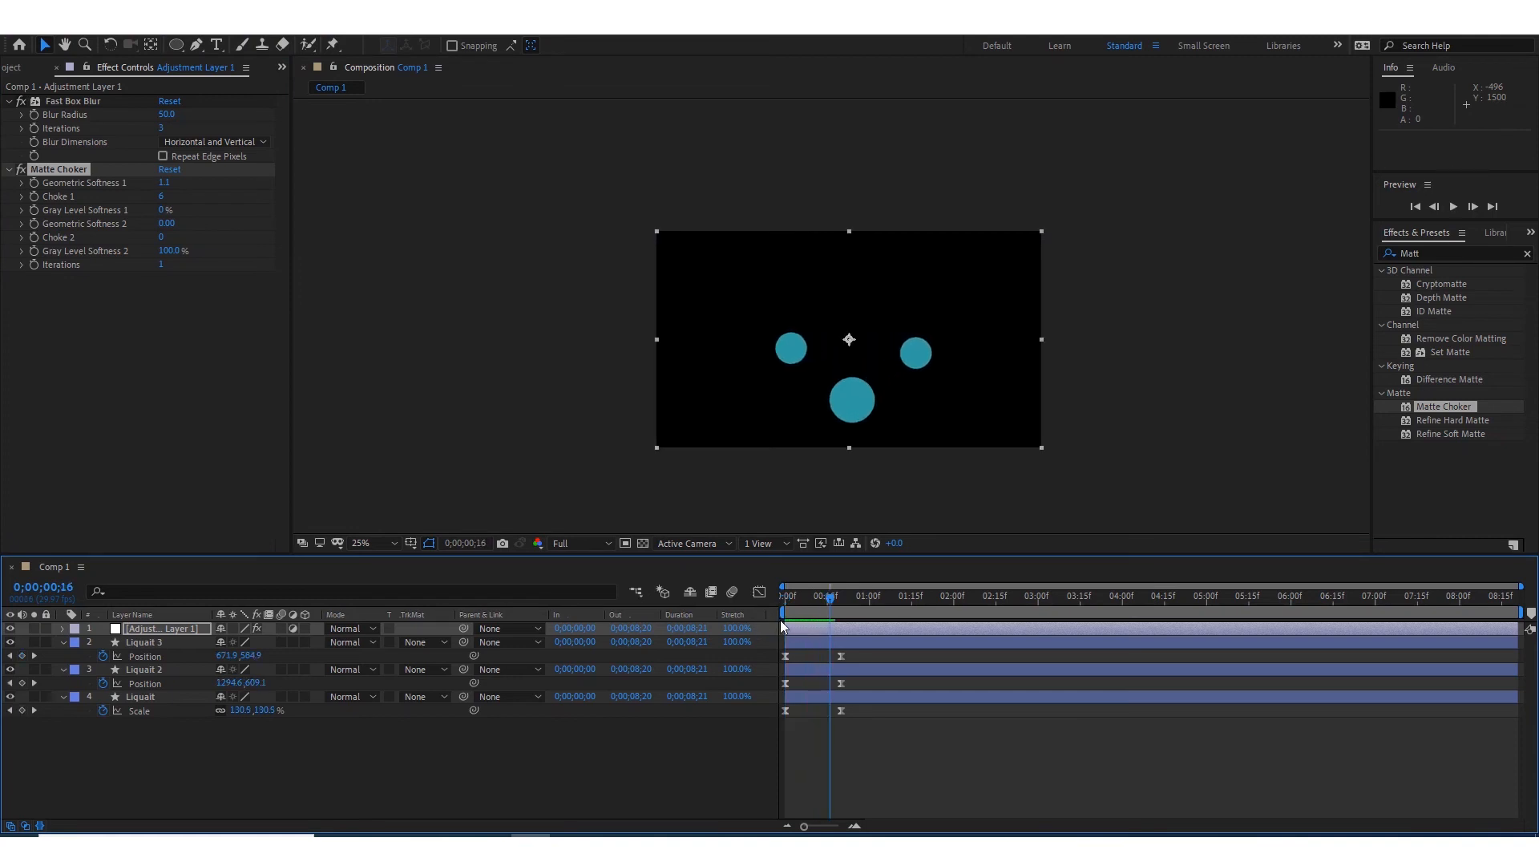
{"action": "left_click_drag", "start_coordinate": [817, 602], "coordinate": [781, 649]}
{"action": "key", "text": "space"}
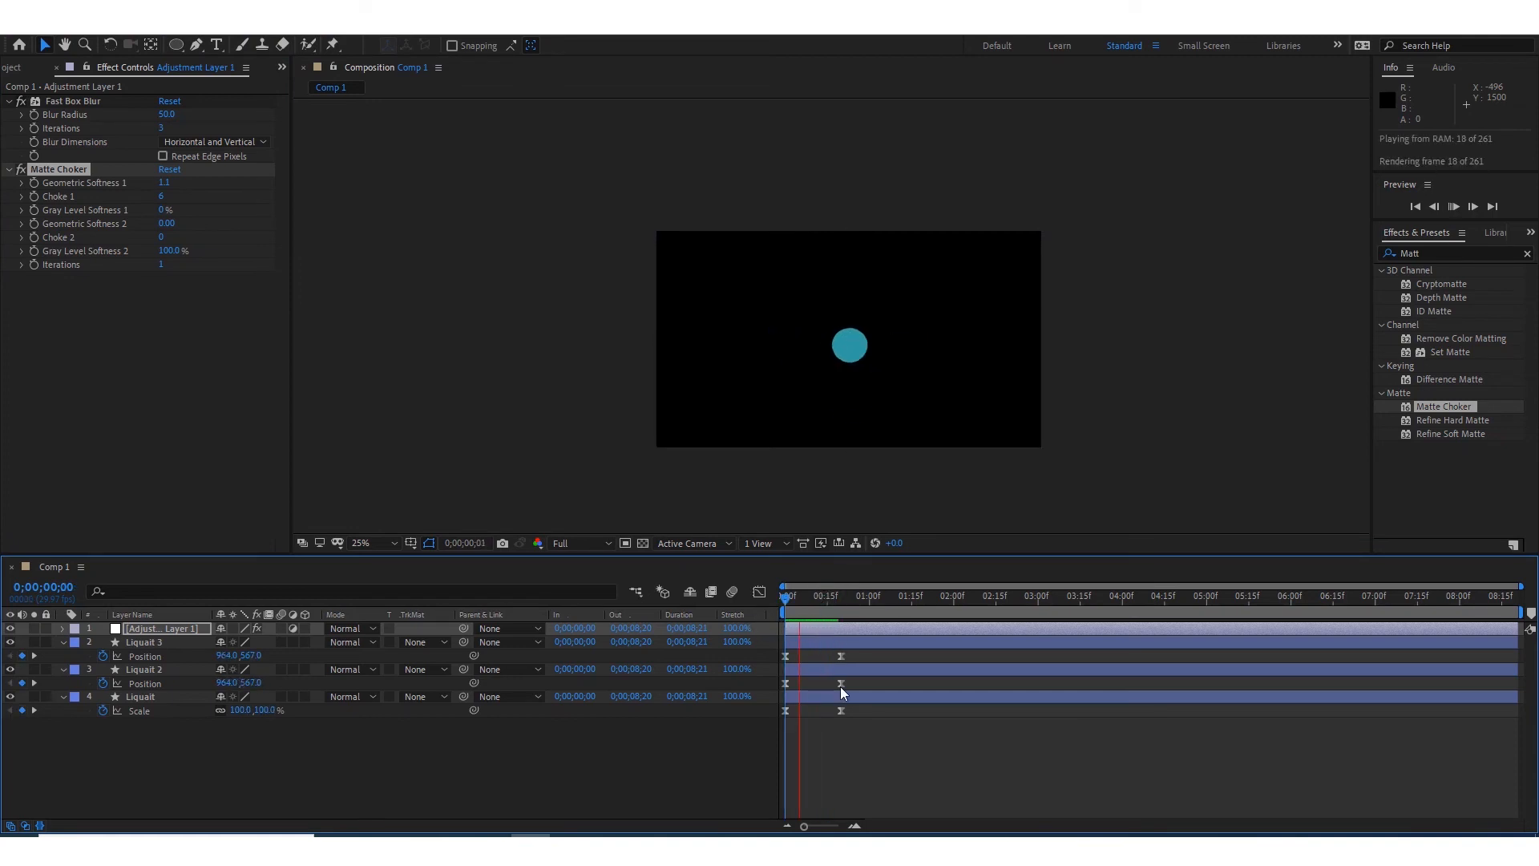
{"action": "right_click", "coordinate": [278, 783]}
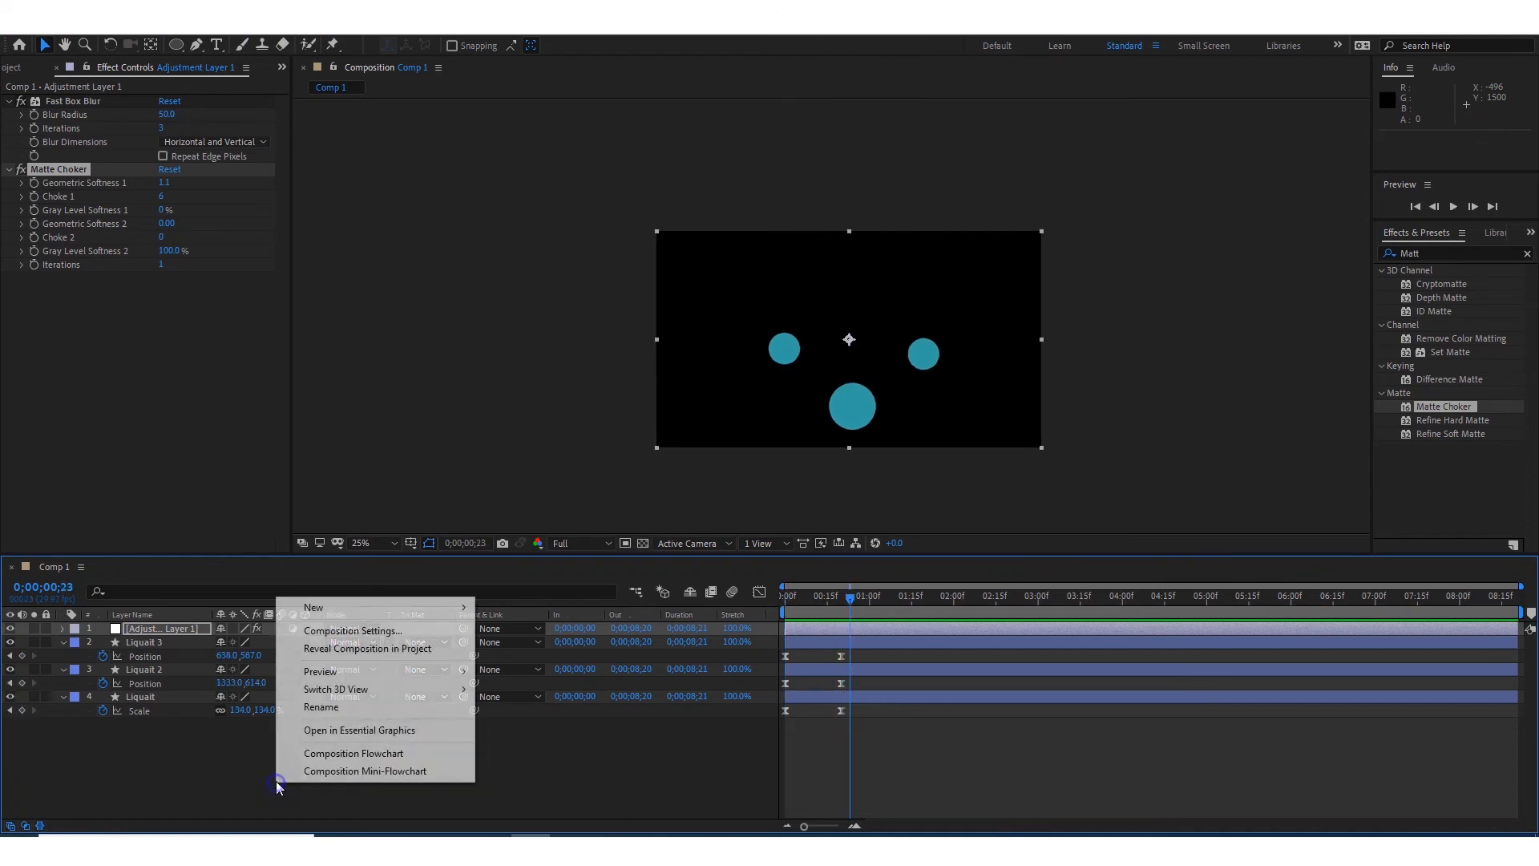
{"action": "mouse_move", "coordinate": [317, 608]}
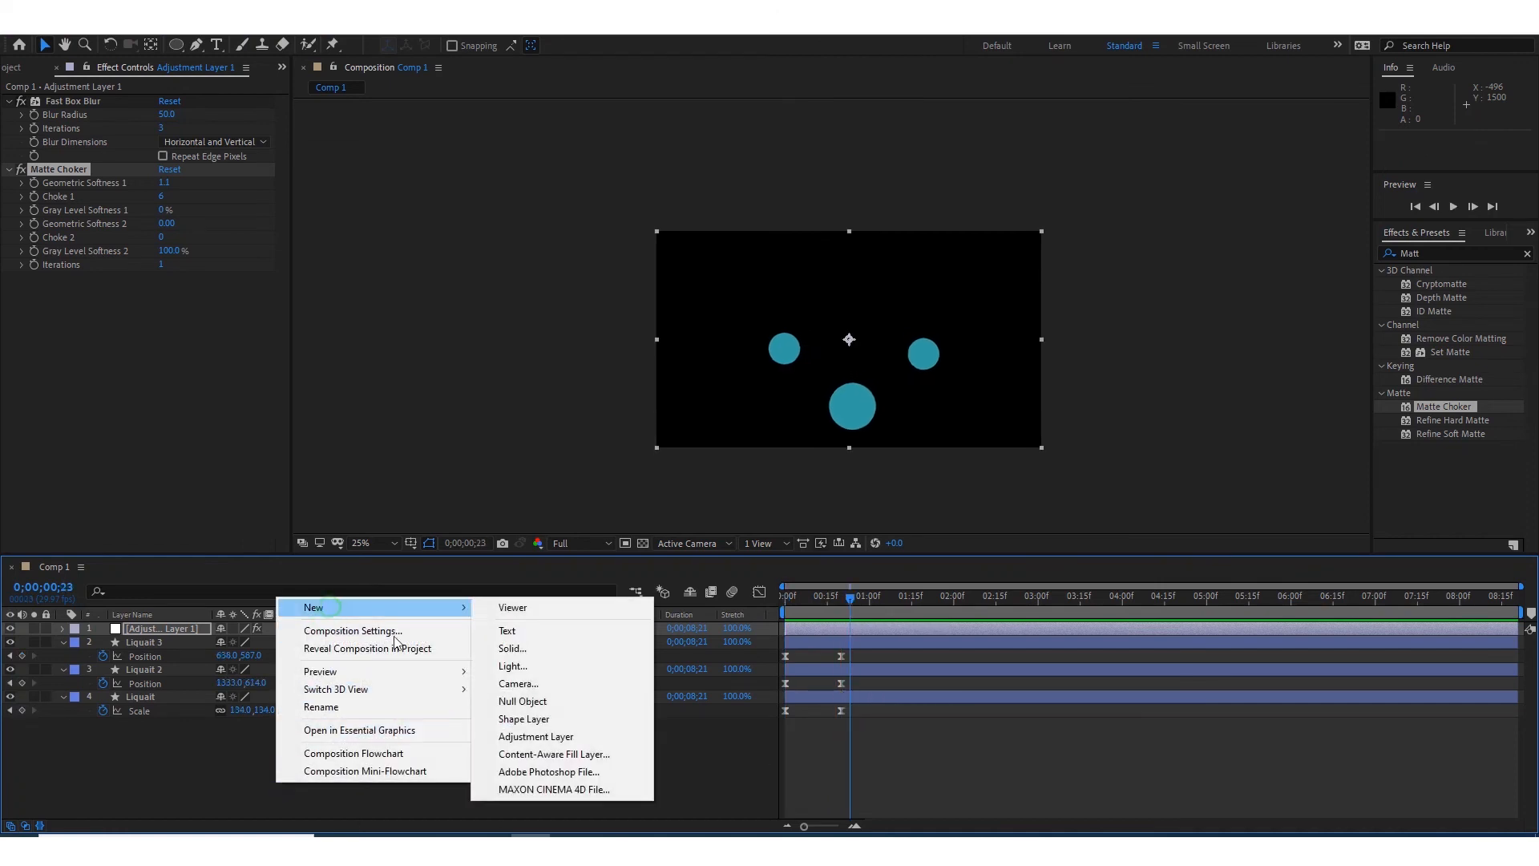
{"action": "left_click", "coordinate": [223, 774]}
Pre-compose the adjustment layer and the three circle layers into a composition named "lequait 01".
{"action": "left_click_drag", "start_coordinate": [222, 773], "coordinate": [154, 617]}
{"action": "right_click", "coordinate": [157, 632]}
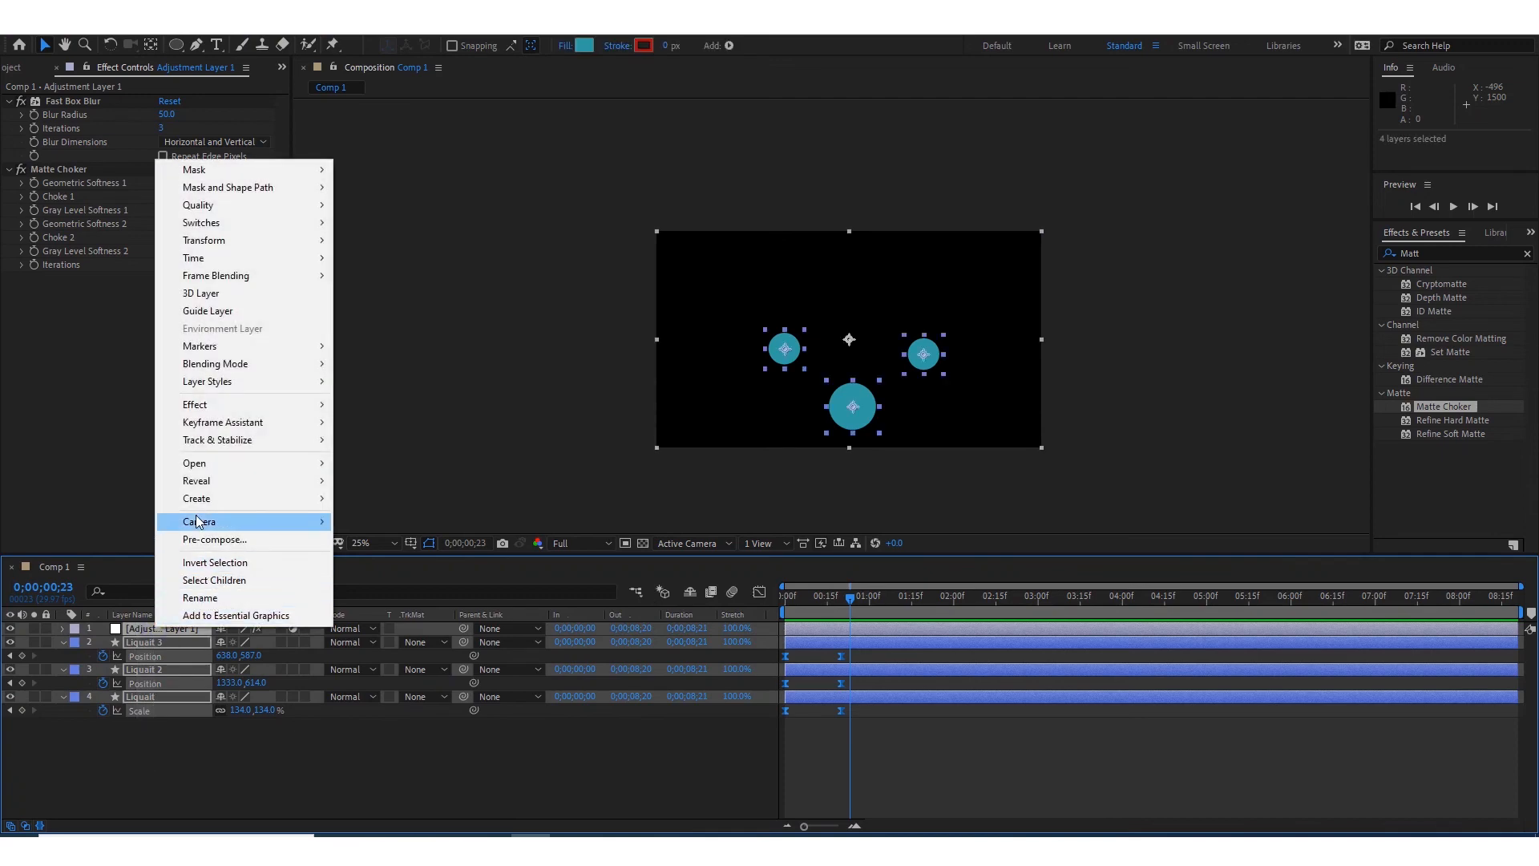
{"action": "left_click", "coordinate": [212, 541]}
{"action": "type", "text": "lequait 01"}
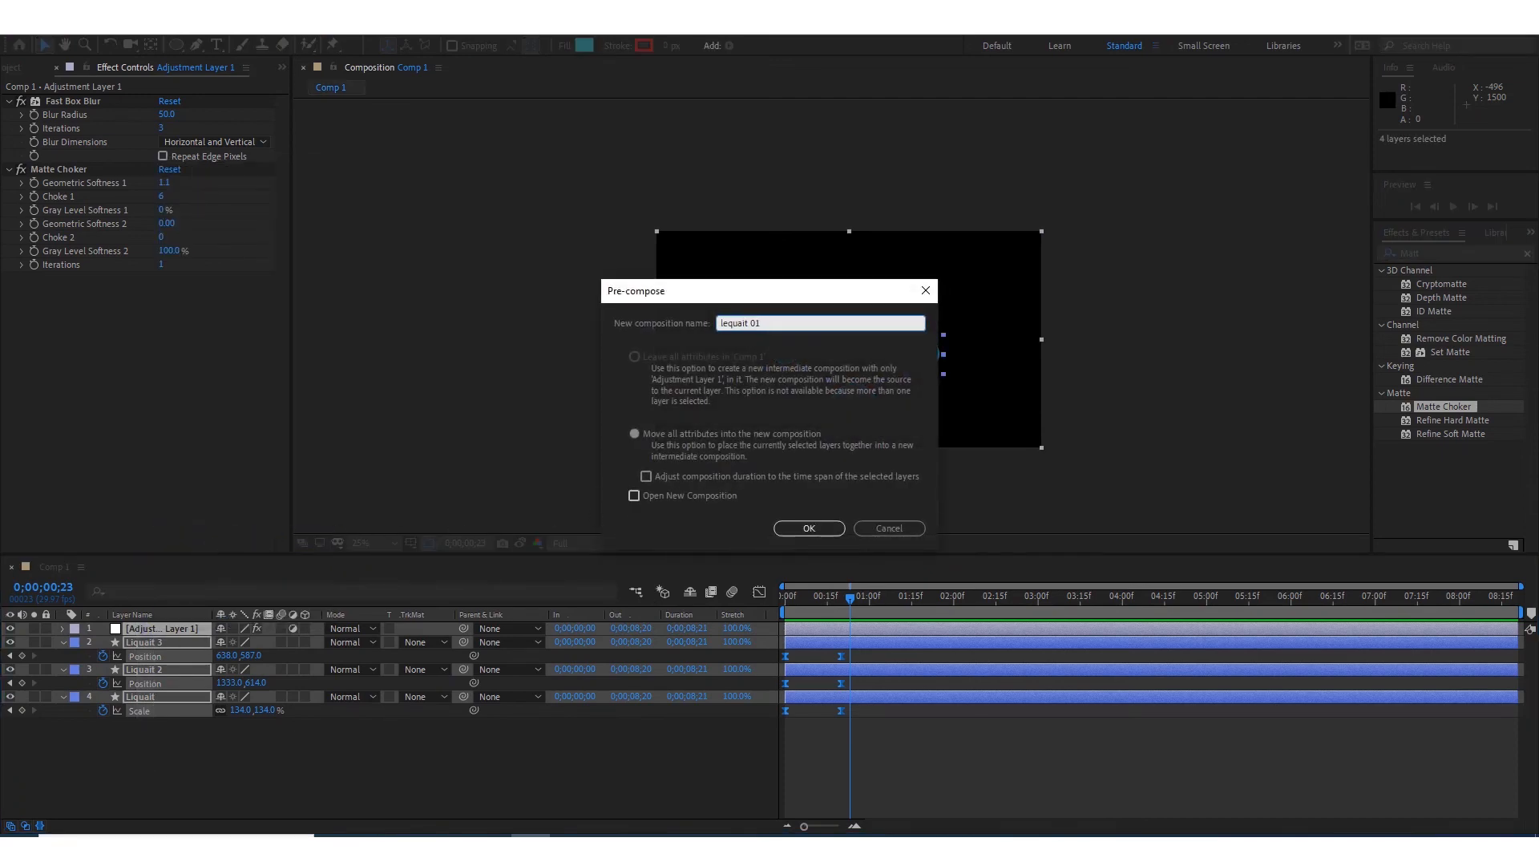
{"action": "key", "text": "Return"}
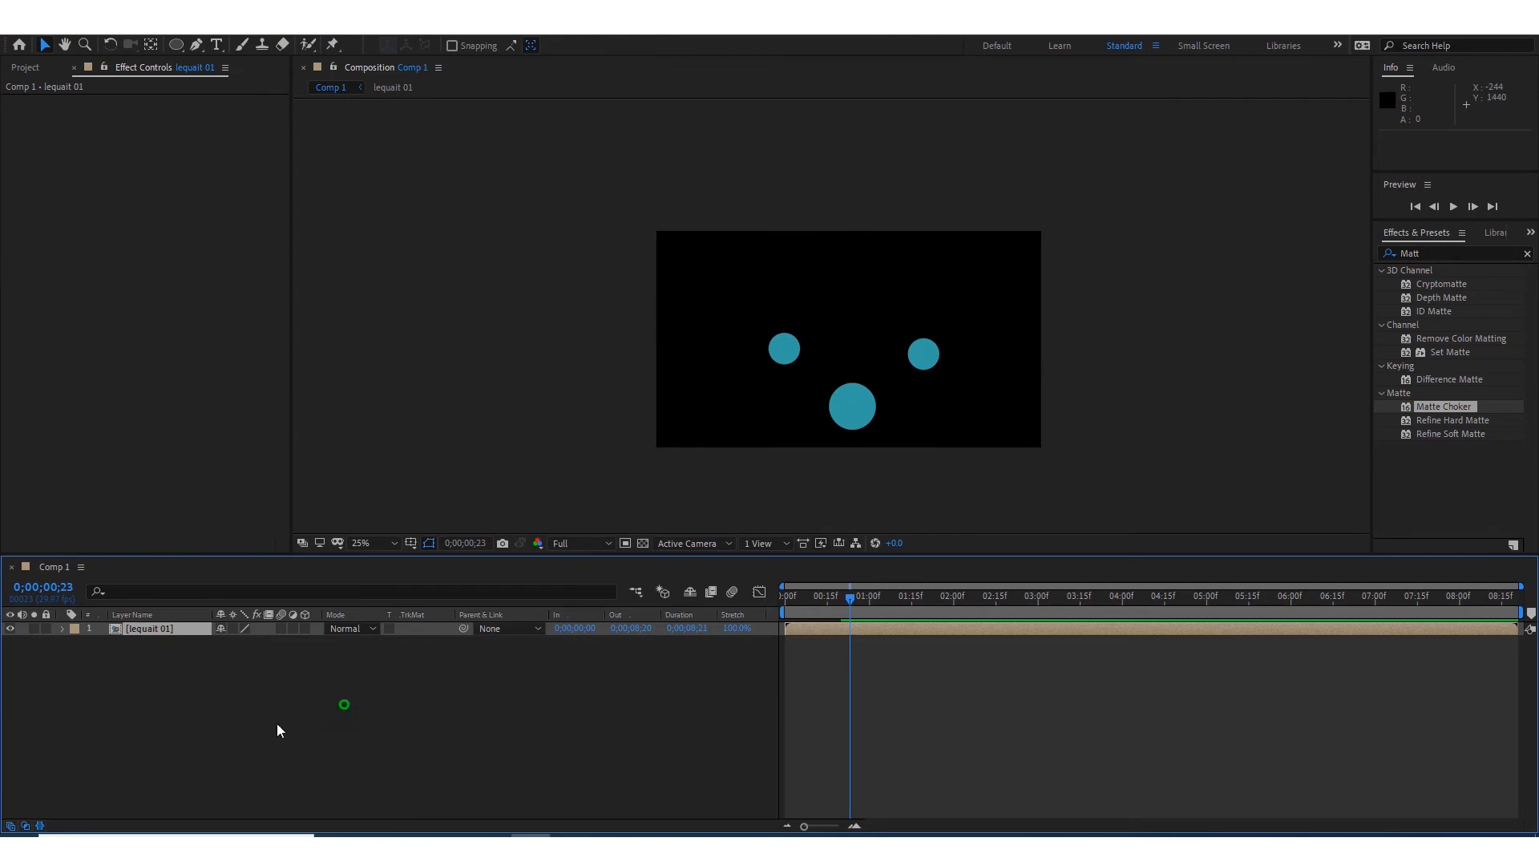
Create a new composition-sized solid layer with the gray colour 818581.
{"action": "right_click", "coordinate": [192, 736]}
{"action": "mouse_move", "coordinate": [244, 566]}
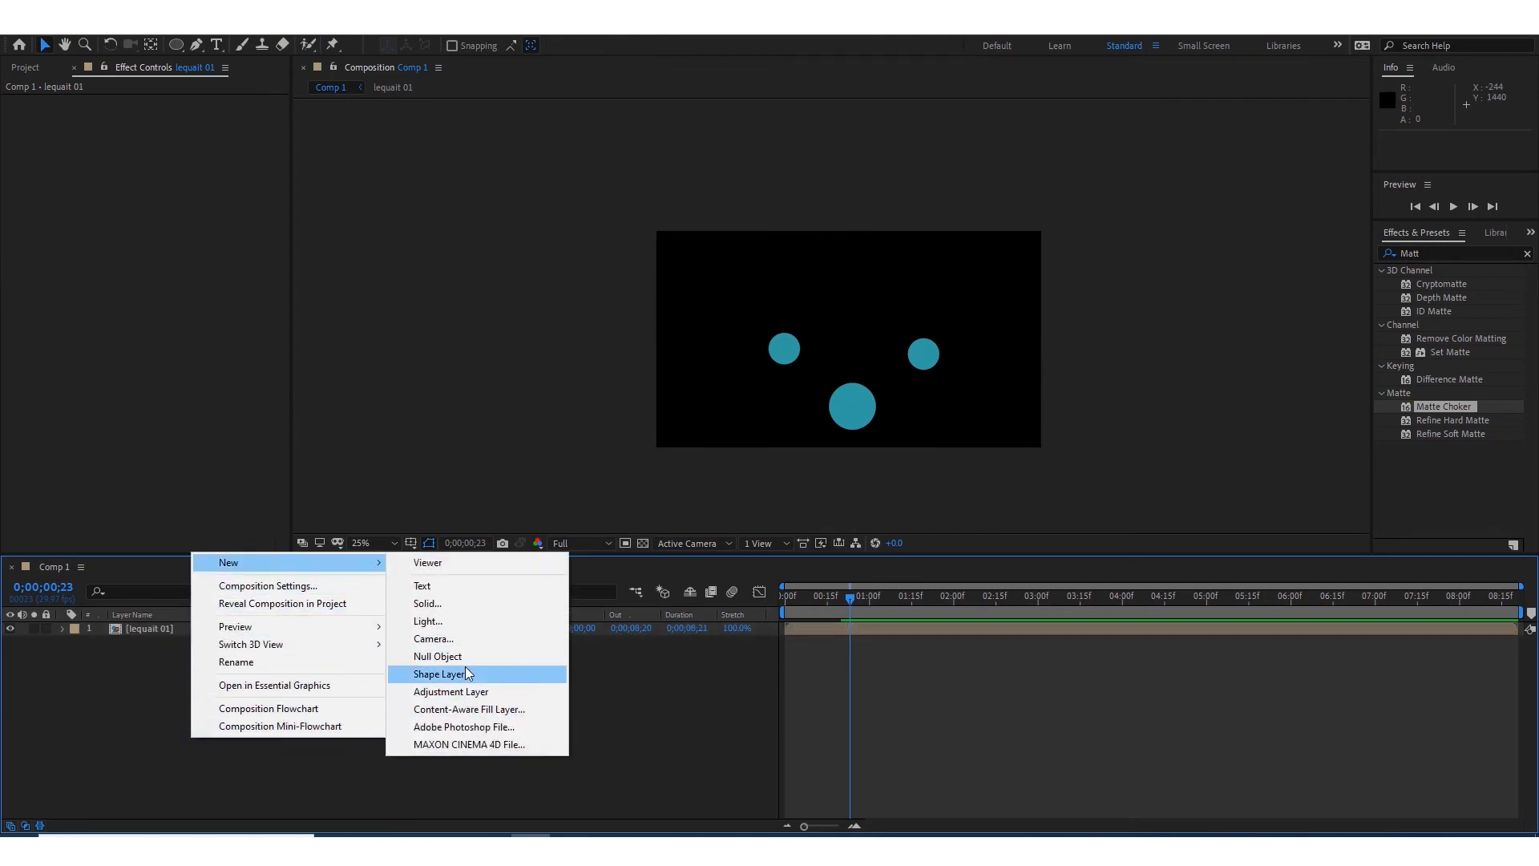
{"action": "left_click", "coordinate": [443, 600]}
{"action": "left_click", "coordinate": [758, 524]}
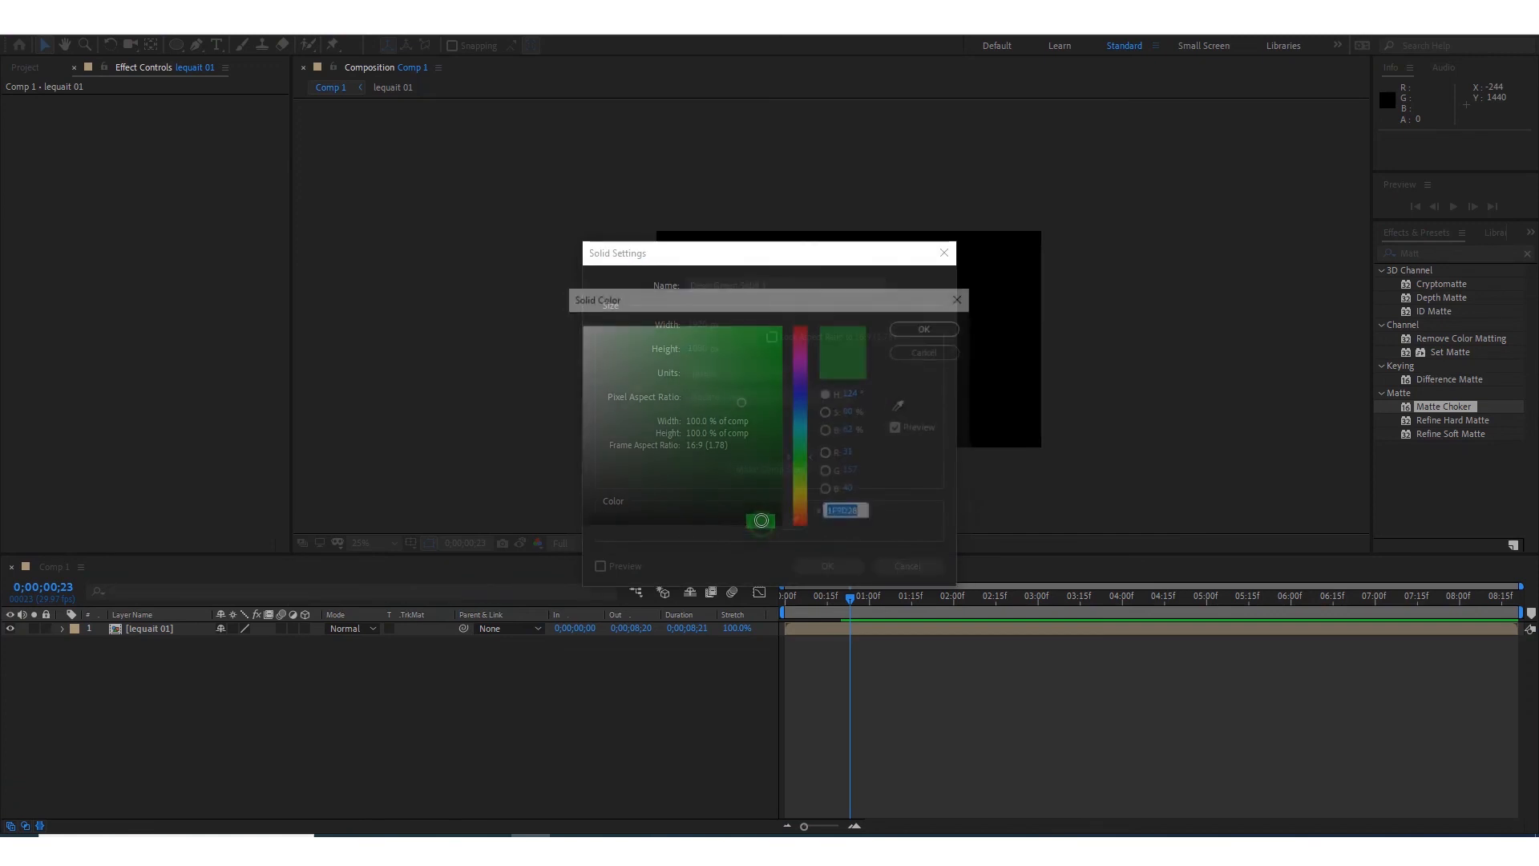
{"action": "left_click_drag", "start_coordinate": [622, 401], "coordinate": [590, 413]}
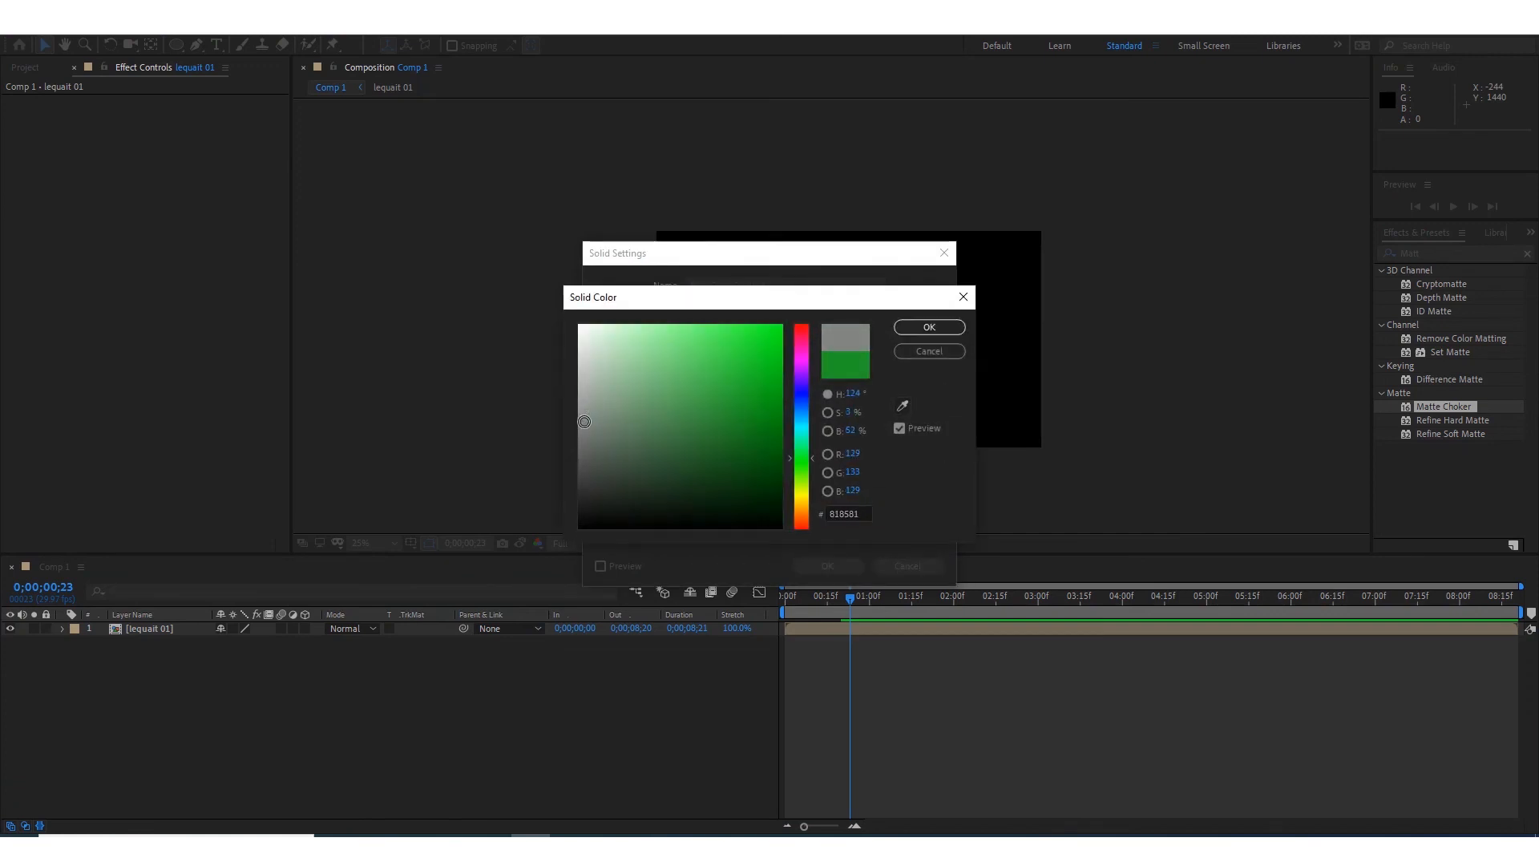
{"action": "left_click", "coordinate": [929, 328]}
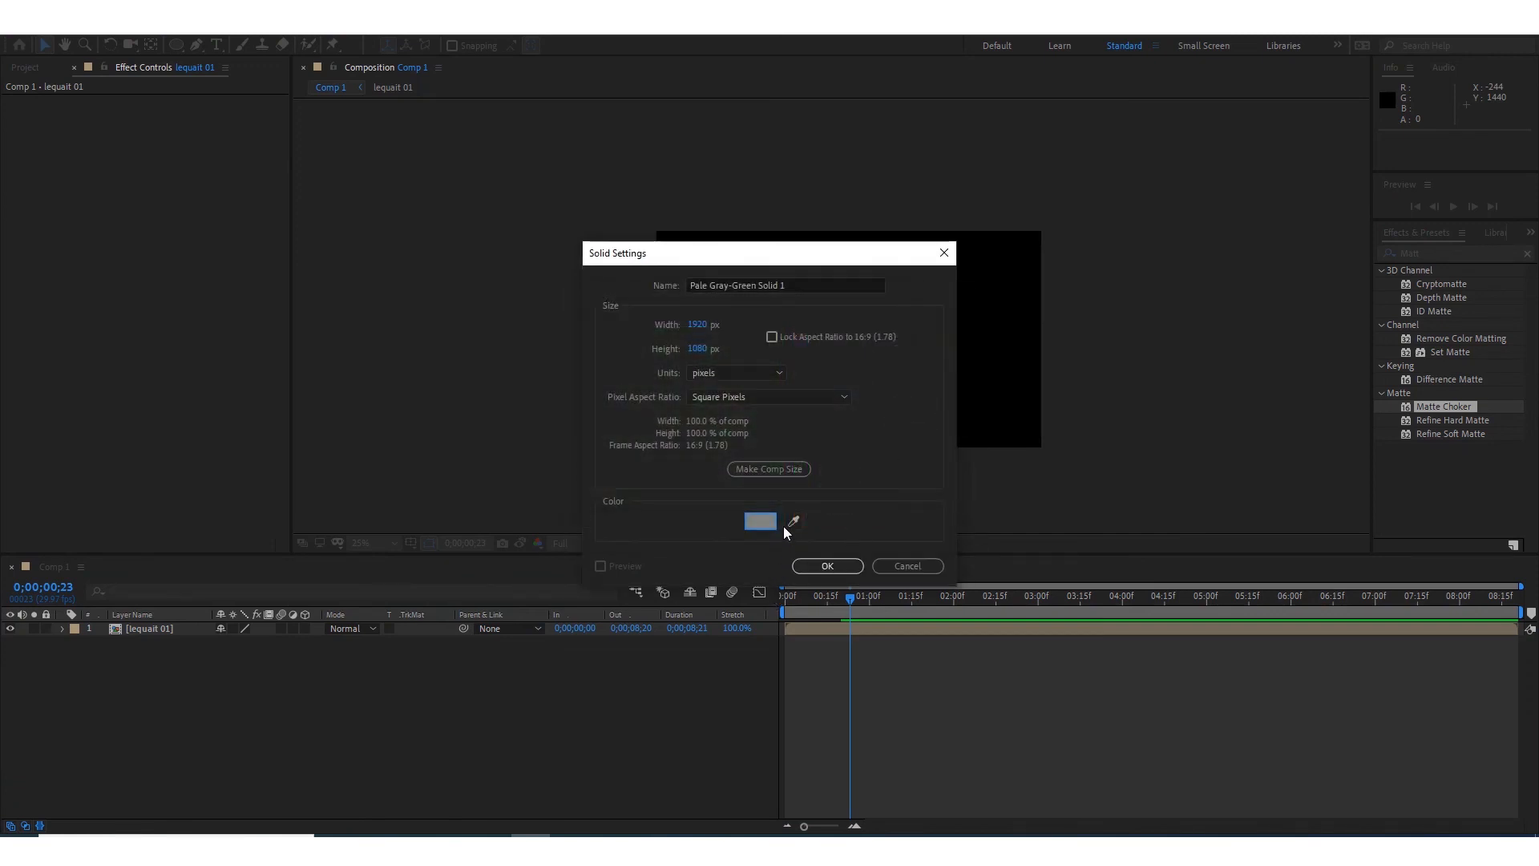
{"action": "left_click", "coordinate": [827, 567]}
Move the gray solid beneath the "lequait 01" layer and preview the animation from the first frame.
{"action": "left_click_drag", "start_coordinate": [161, 629], "coordinate": [157, 662]}
{"action": "left_click_drag", "start_coordinate": [856, 600], "coordinate": [766, 607]}
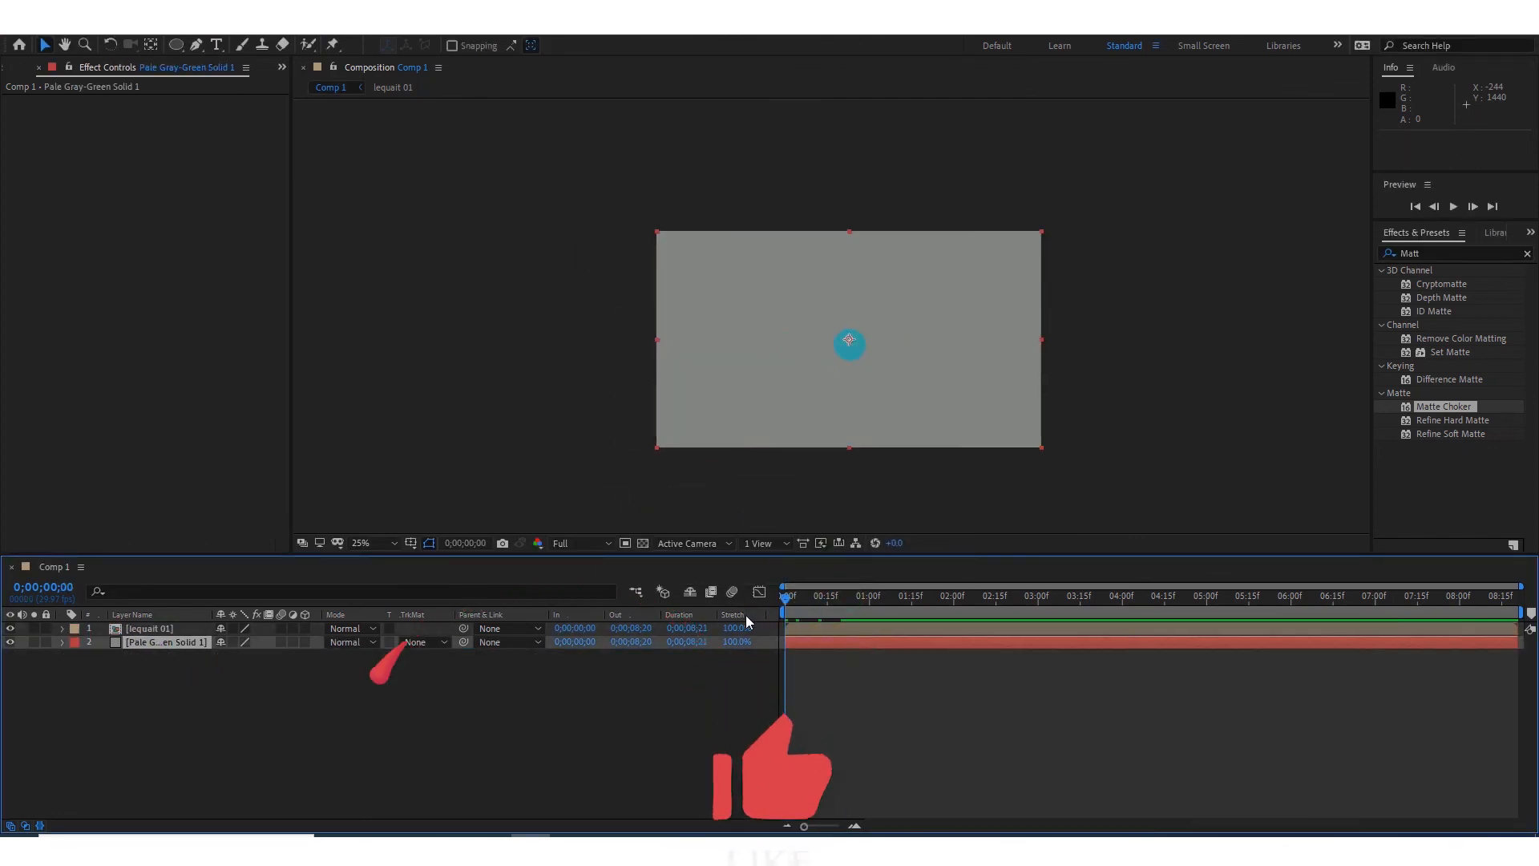
{"action": "key", "text": "space"}
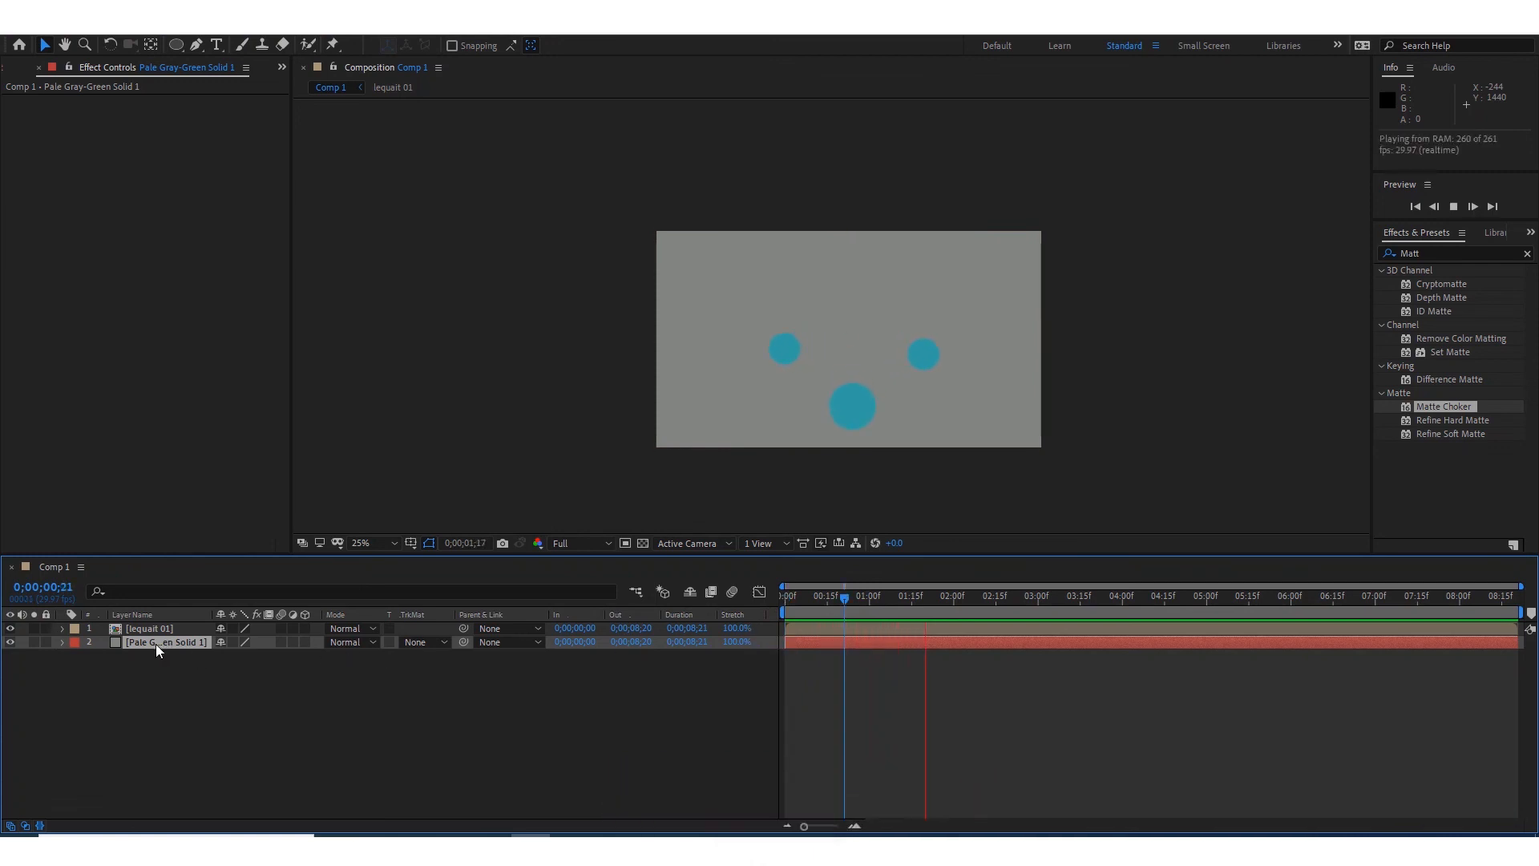
Find the Fill effect, apply it to the background solid and set its fill colour to near-white.
{"action": "left_click", "coordinate": [1435, 252]}
{"action": "type", "text": "fill"}
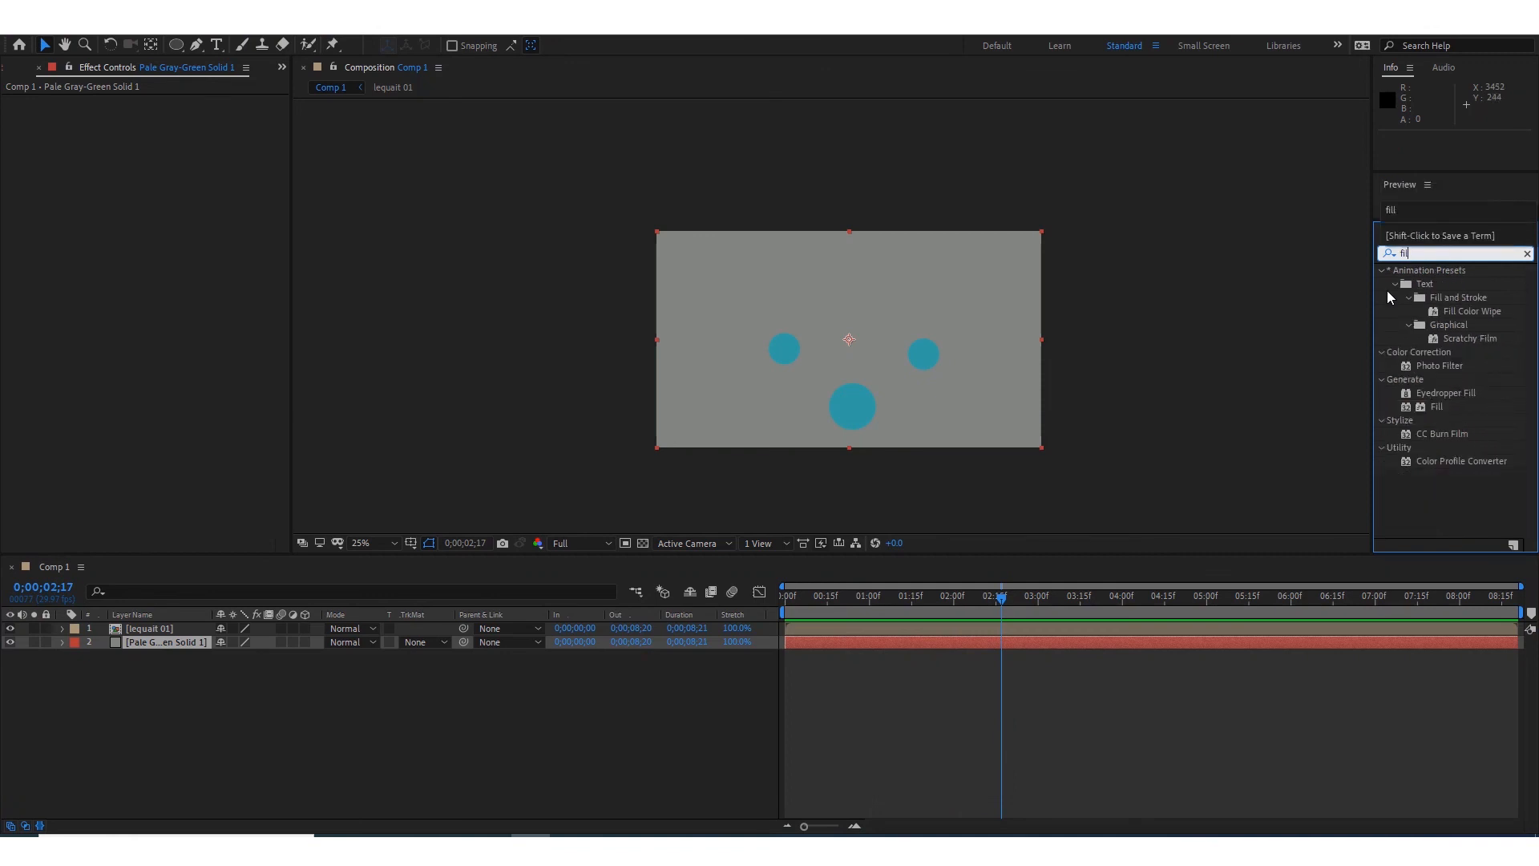
{"action": "left_click_drag", "start_coordinate": [1437, 406], "coordinate": [137, 646]}
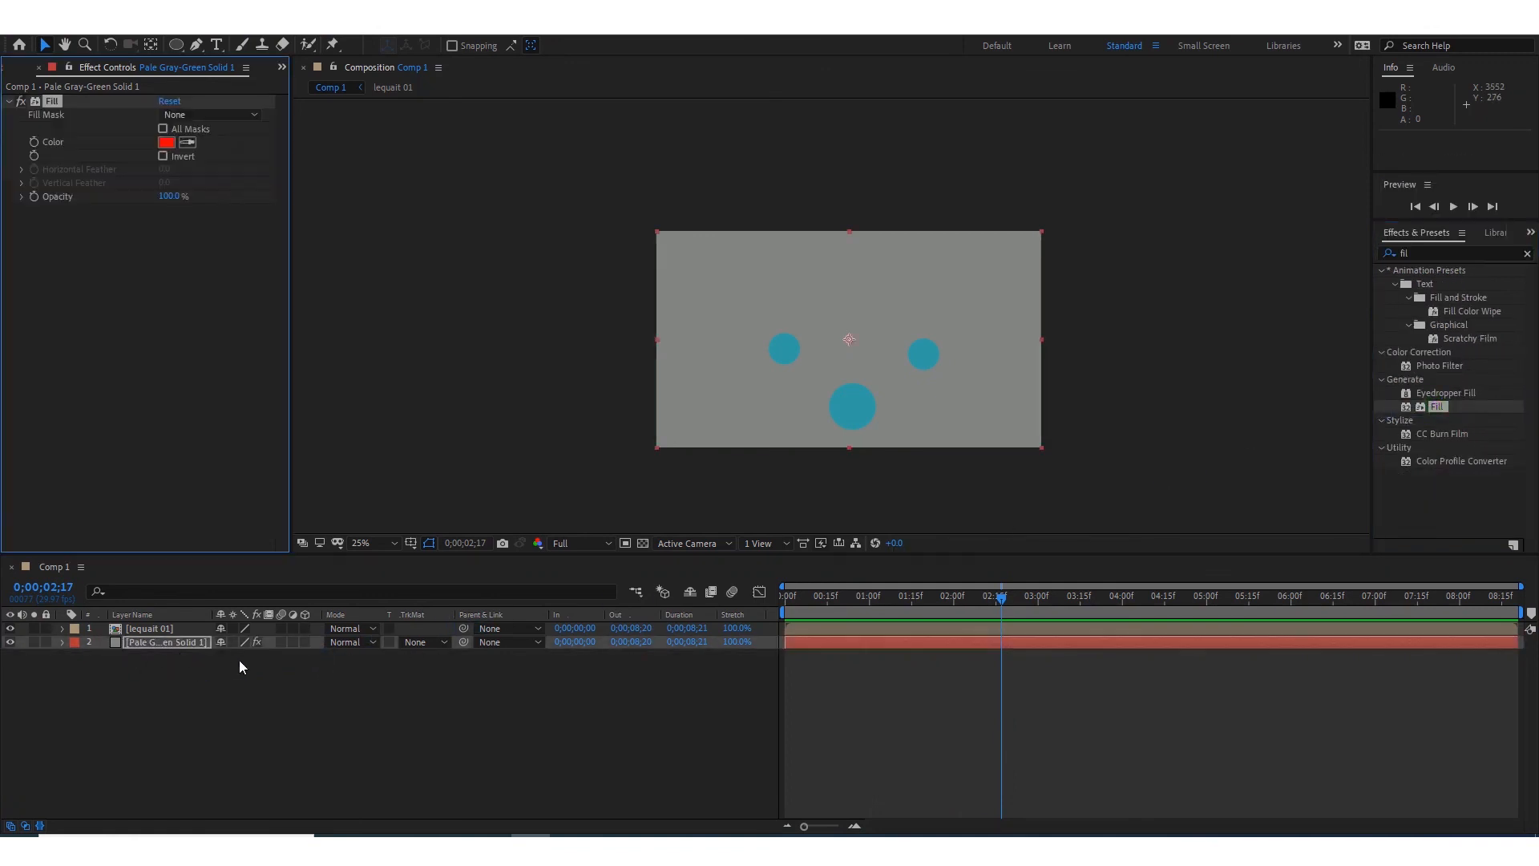
{"action": "left_click", "coordinate": [166, 143]}
{"action": "left_click_drag", "start_coordinate": [657, 458], "coordinate": [581, 328]}
{"action": "left_click", "coordinate": [927, 327]}
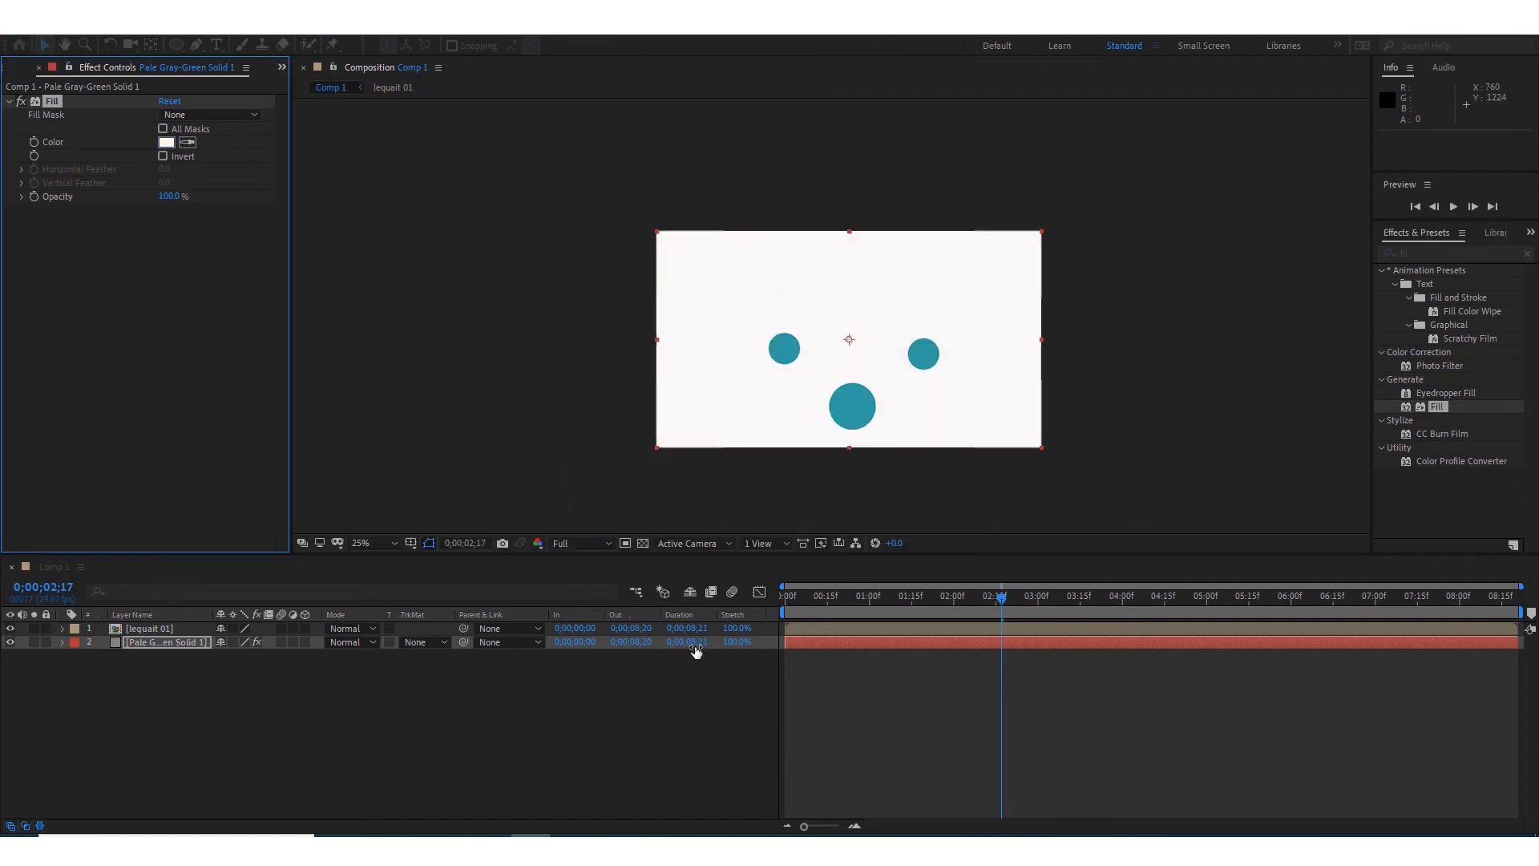
Return to the first frame and preview the circle animation over the white background.
{"action": "left_click", "coordinate": [768, 608]}
{"action": "key", "text": "Home"}
{"action": "key", "text": "space"}
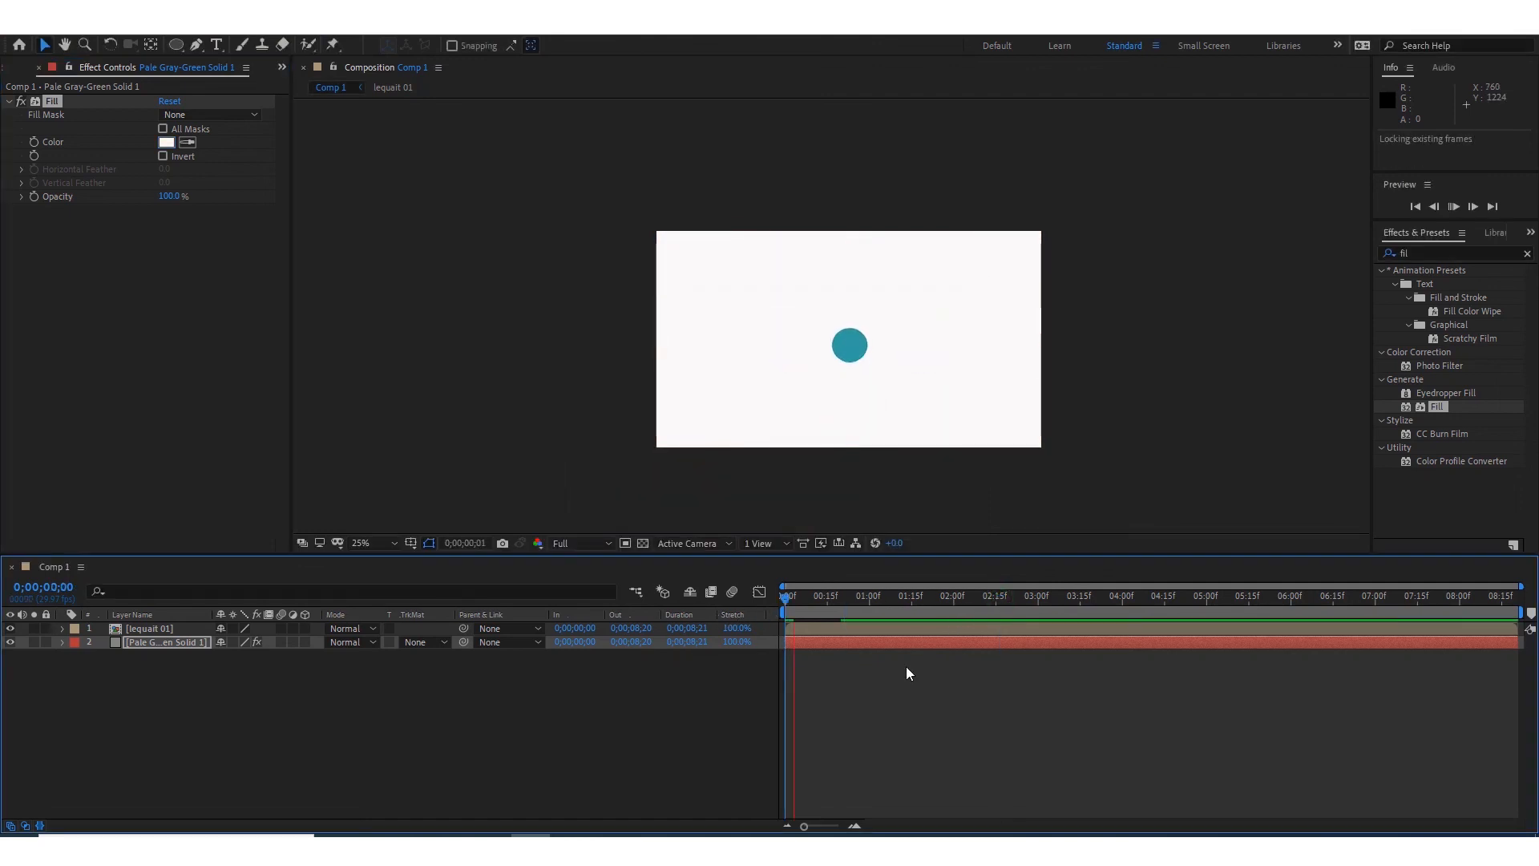